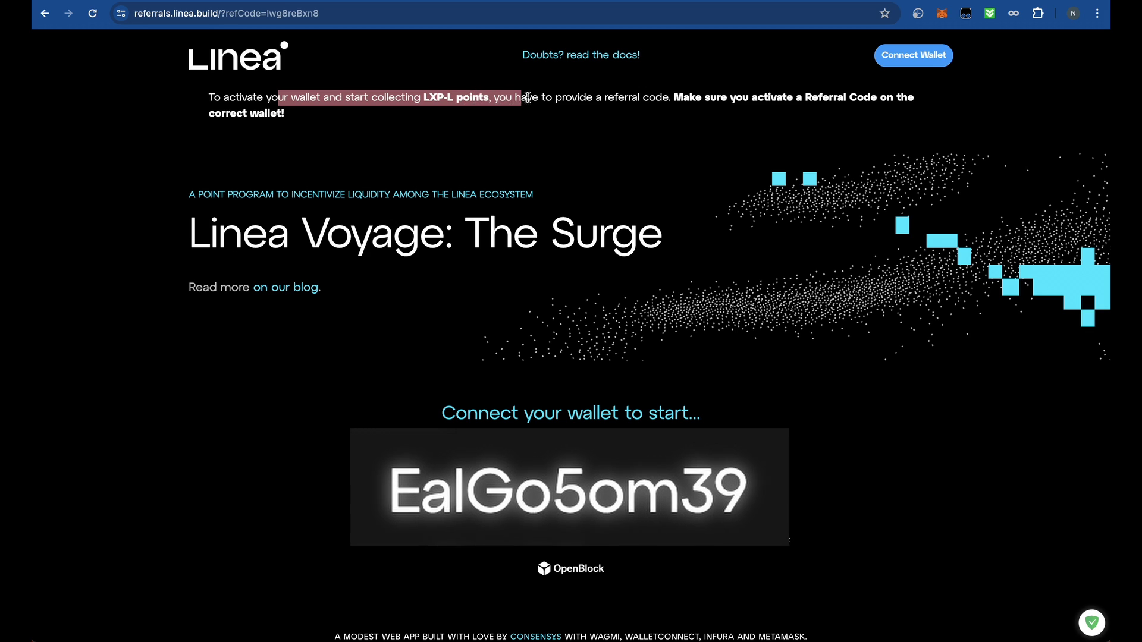
- Highlight the phrase 'to provide a referral code' on the Linea Surge referral page
click(505, 98)
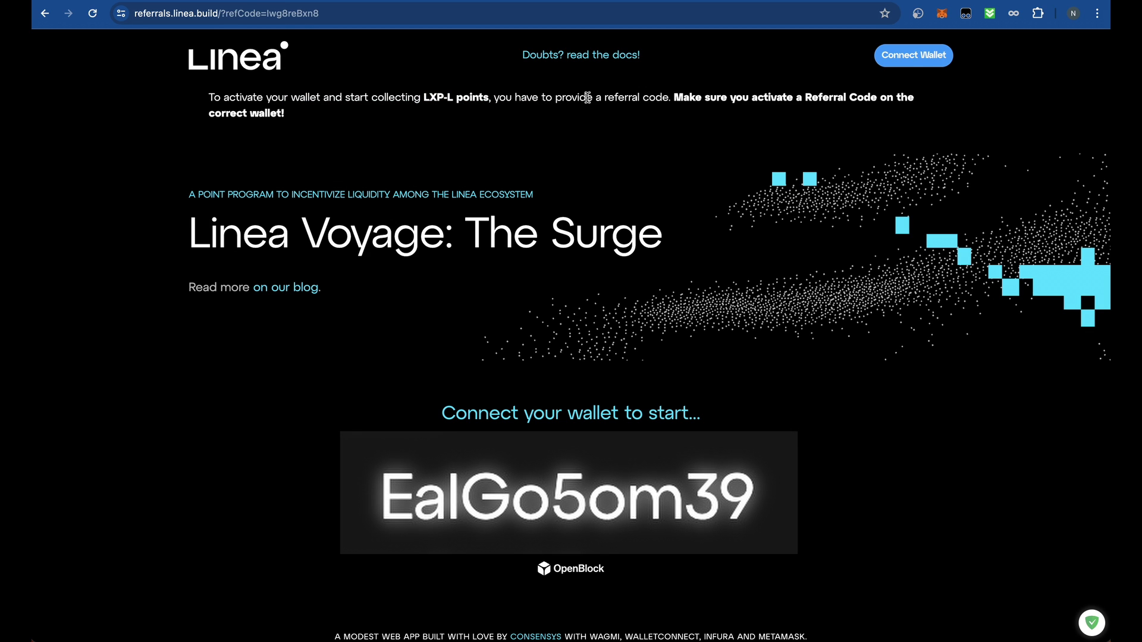
drag(546, 97, 633, 99)
click(559, 95)
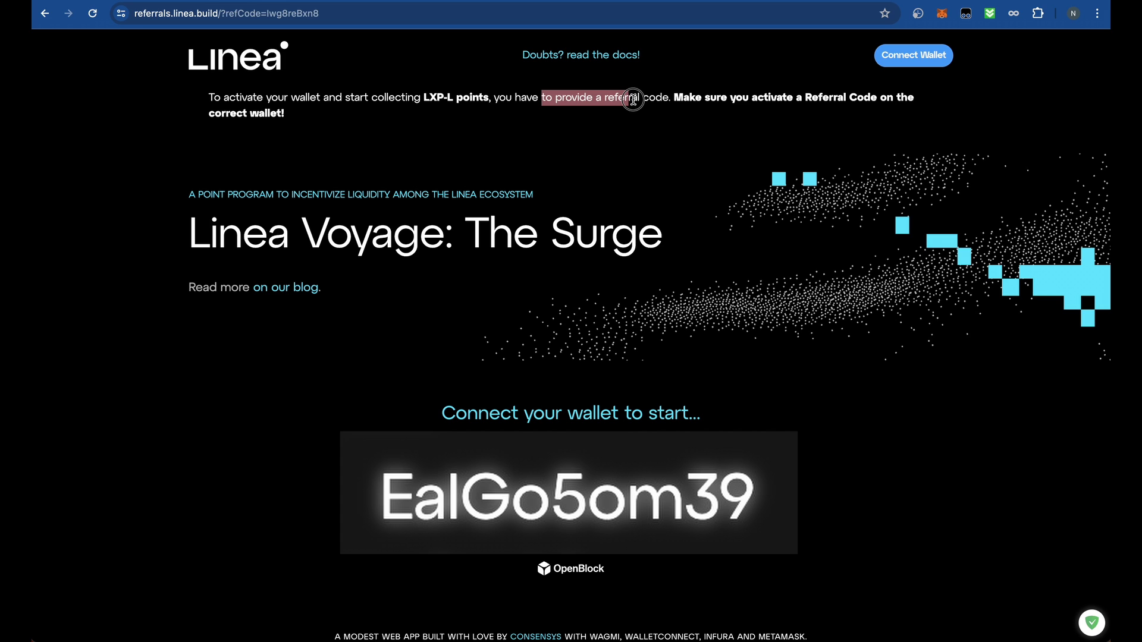
drag(633, 100, 669, 98)
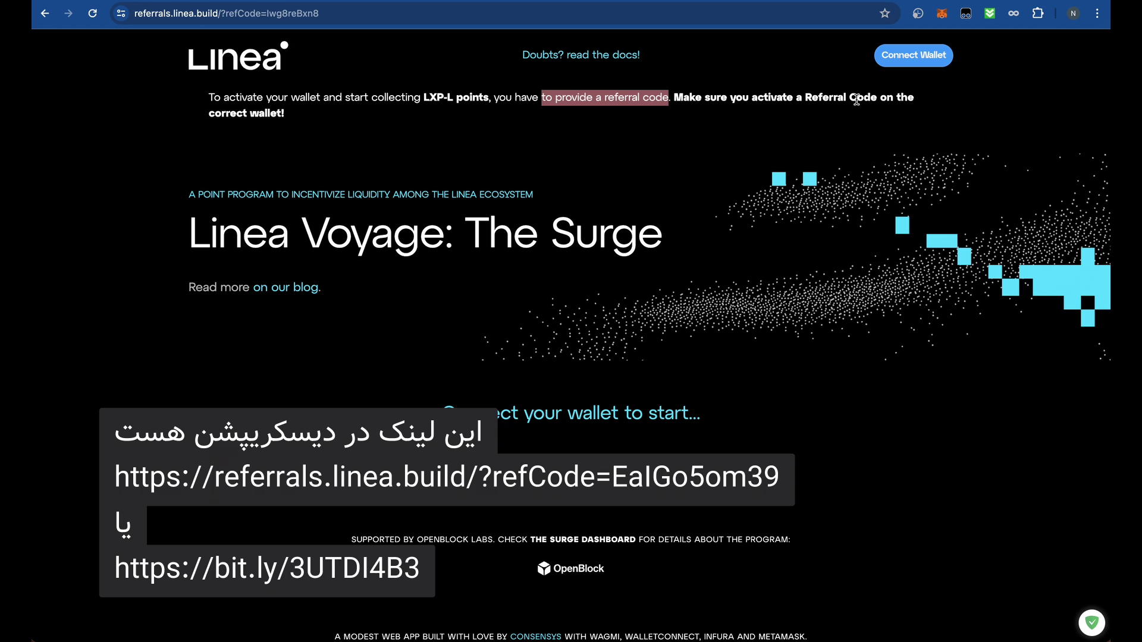
- Review the MetaMask account list and choose the wallet's network
click(940, 16)
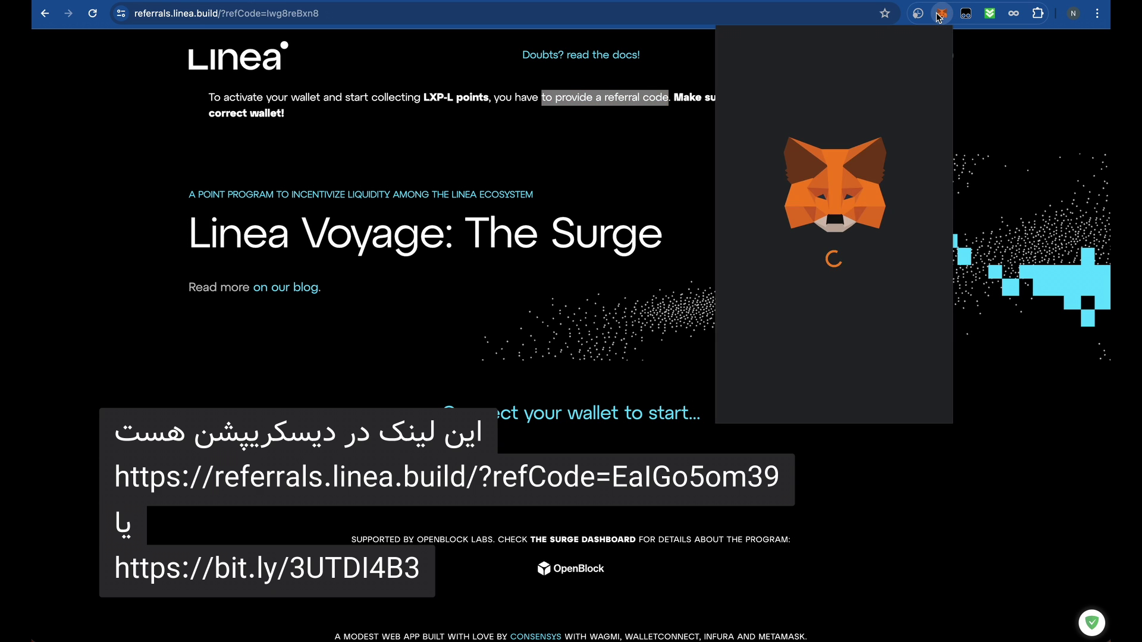
click(866, 48)
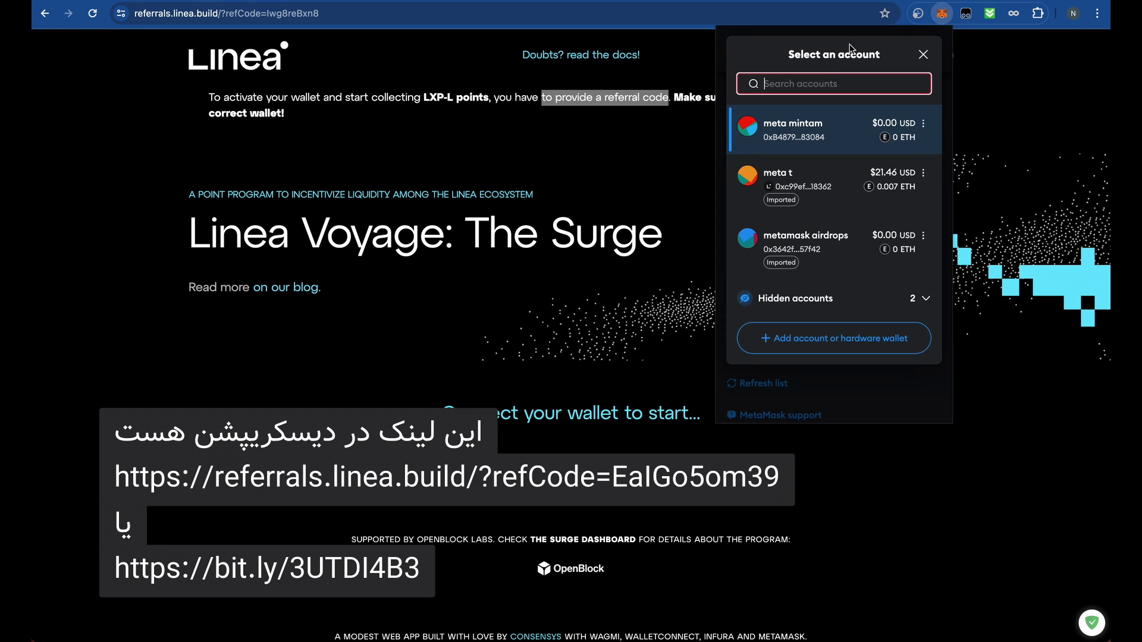
click(924, 54)
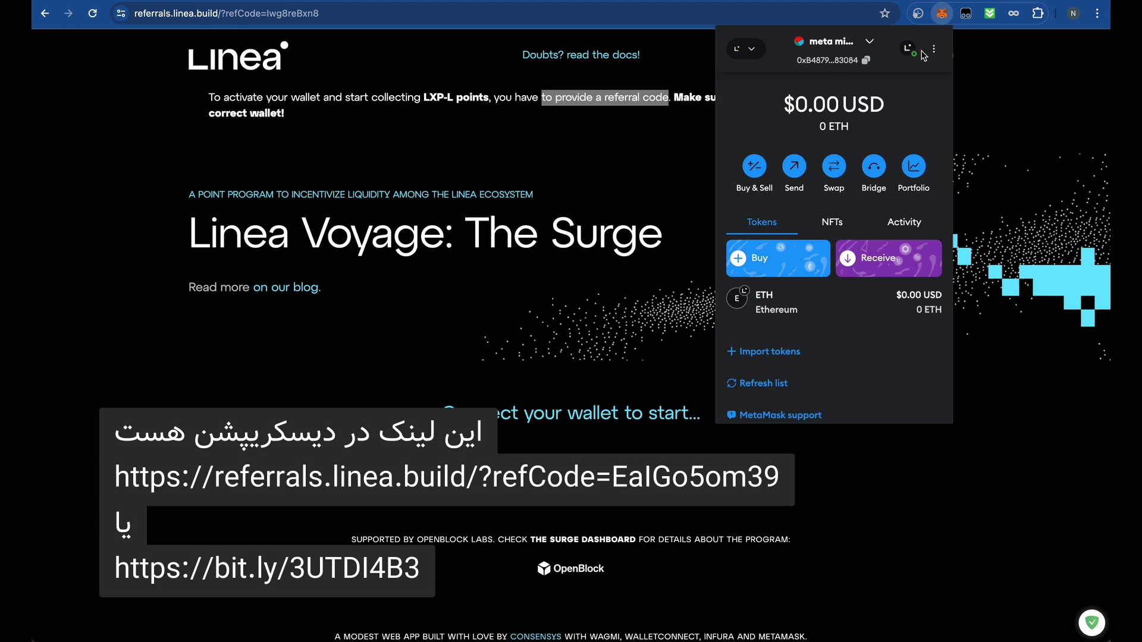
click(751, 54)
click(794, 148)
- Connect MetaMask to Linea Surge referrals and approve the sign-in message
click(582, 160)
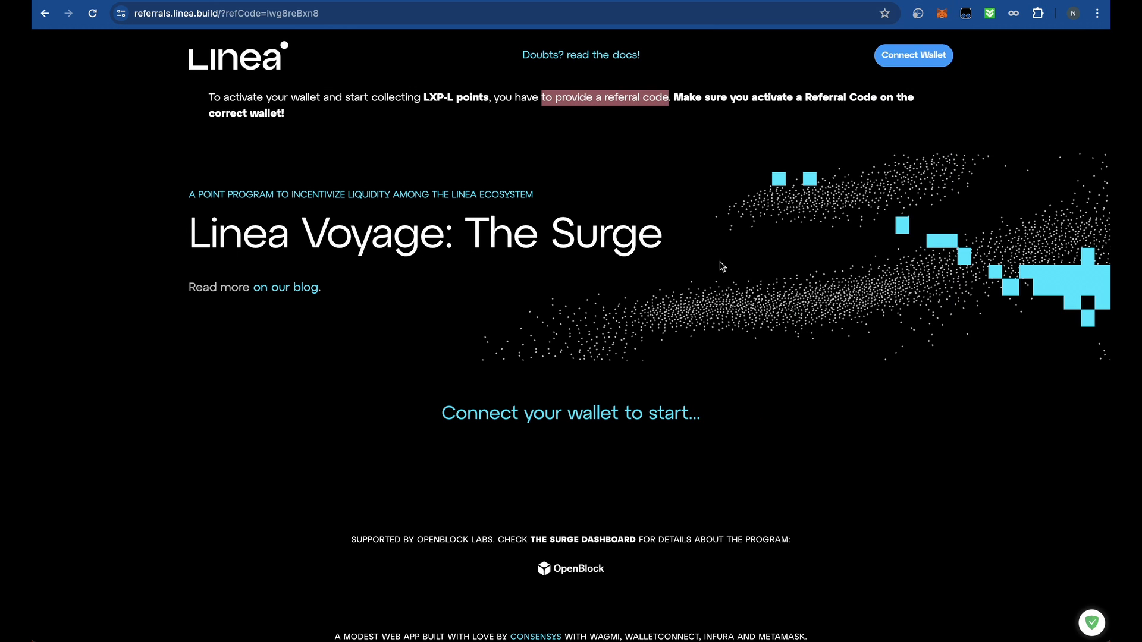
click(913, 54)
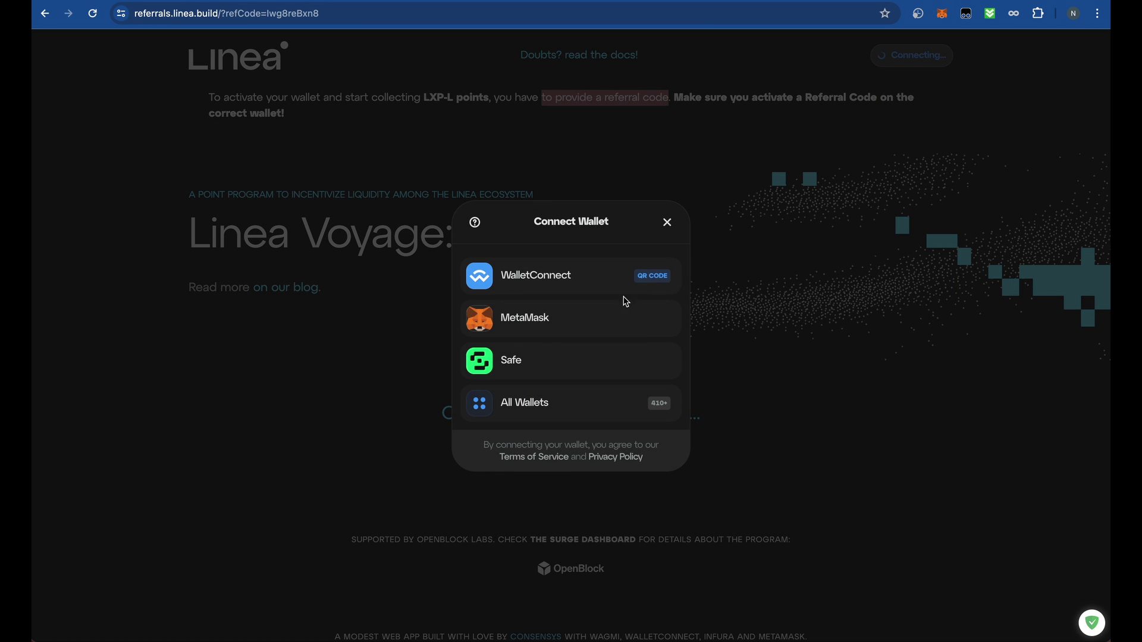
click(568, 320)
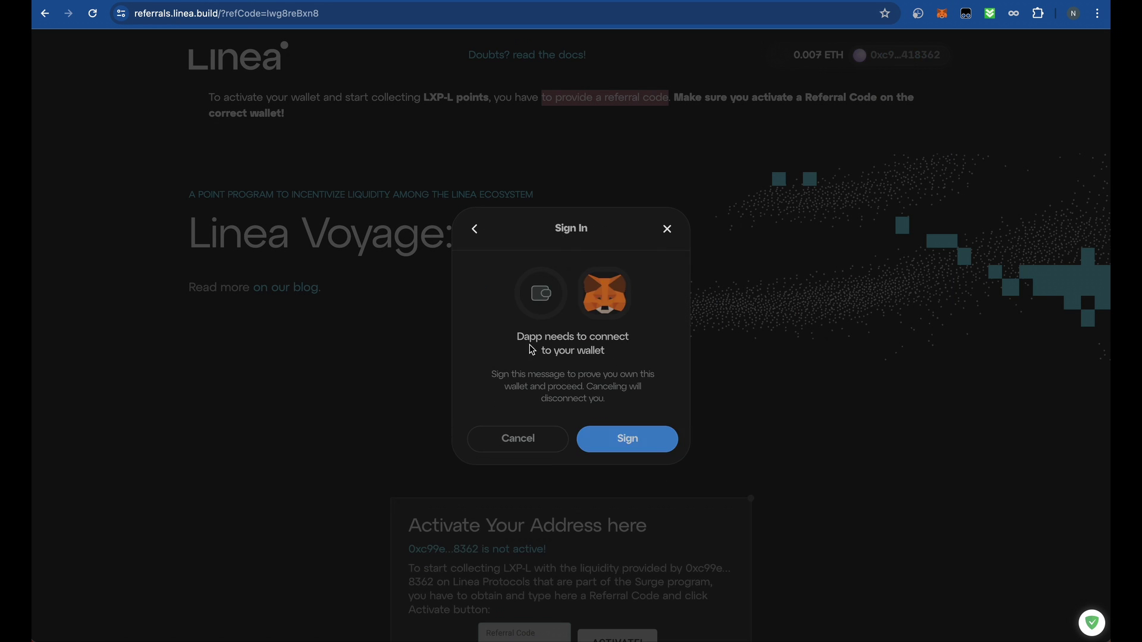
click(636, 452)
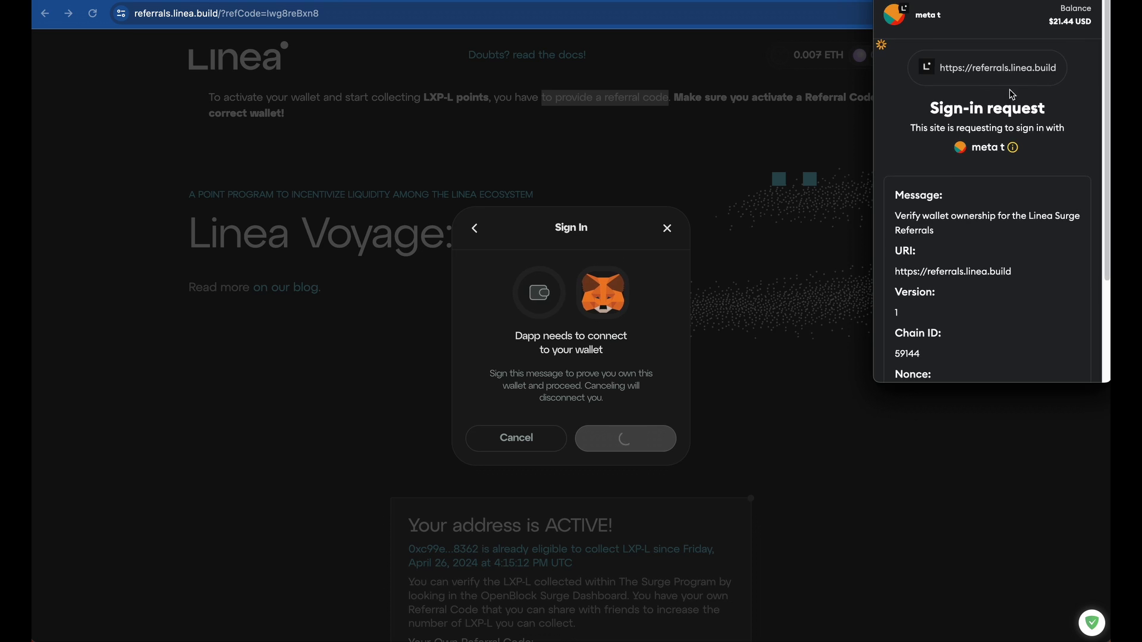
scroll(1023, 191, down, 5)
click(1040, 358)
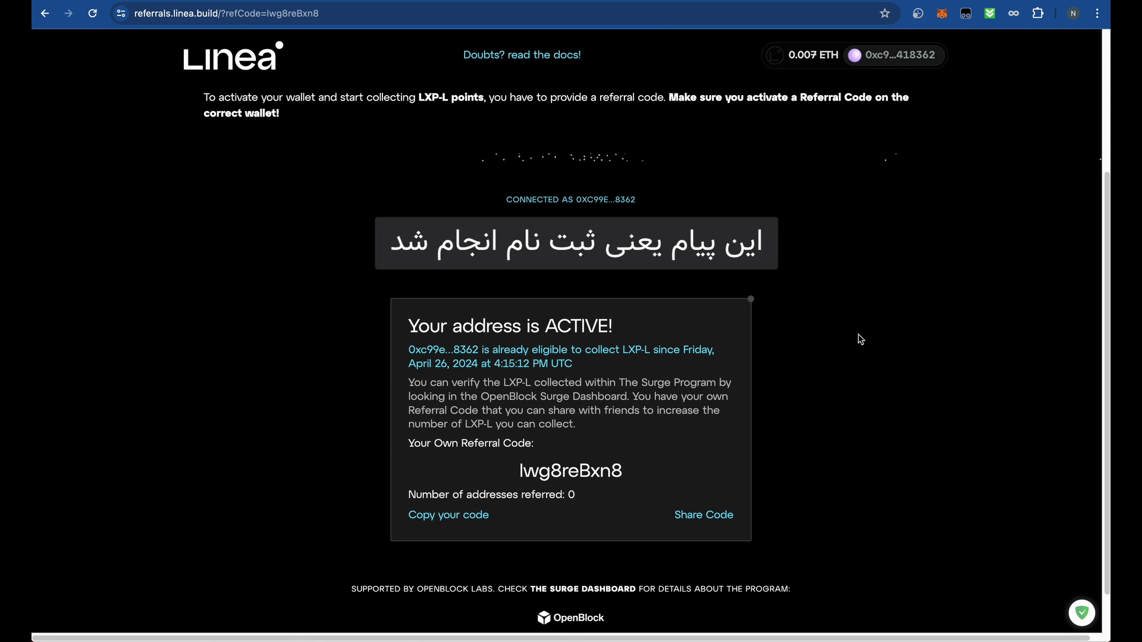
- Check in MetaMask that the wallet is on Linea Mainnet, then dismiss the popup
click(943, 13)
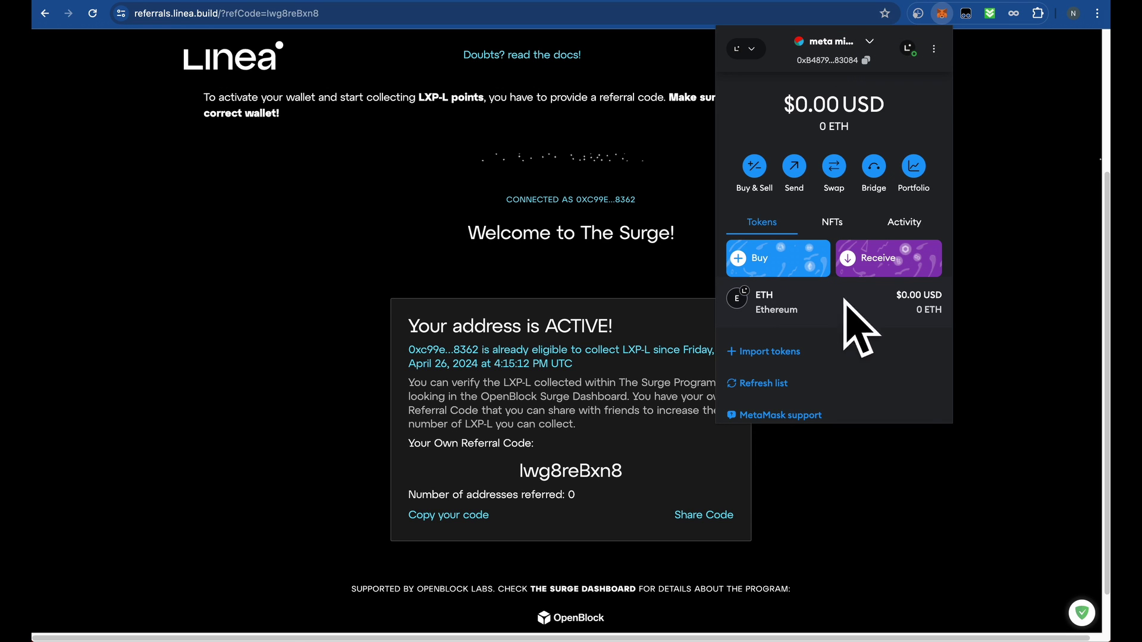
click(755, 49)
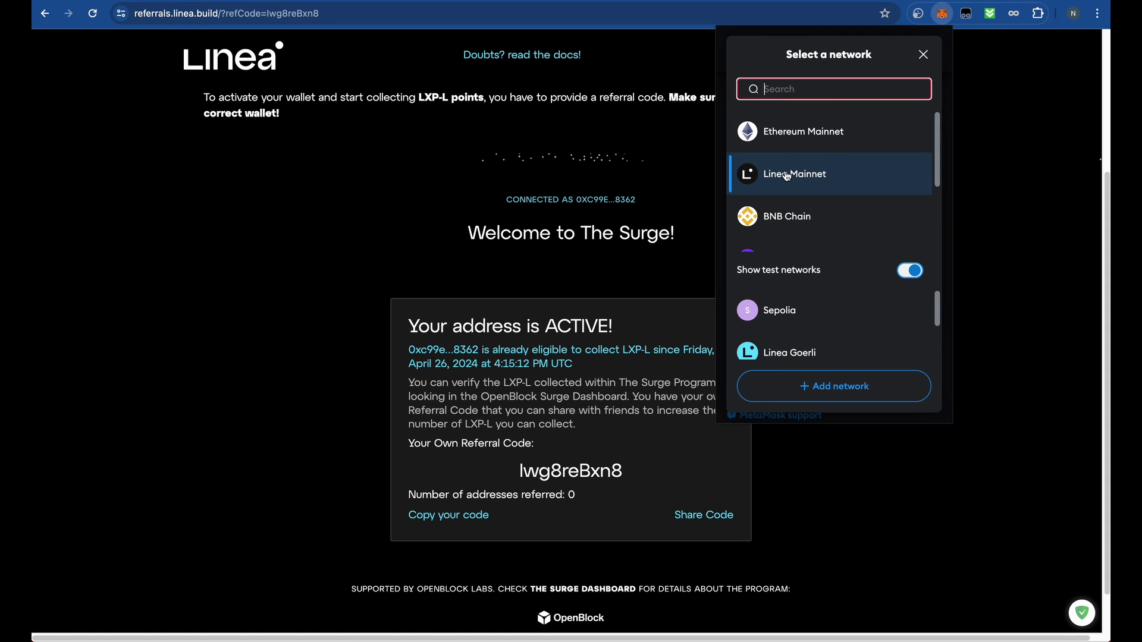
click(613, 175)
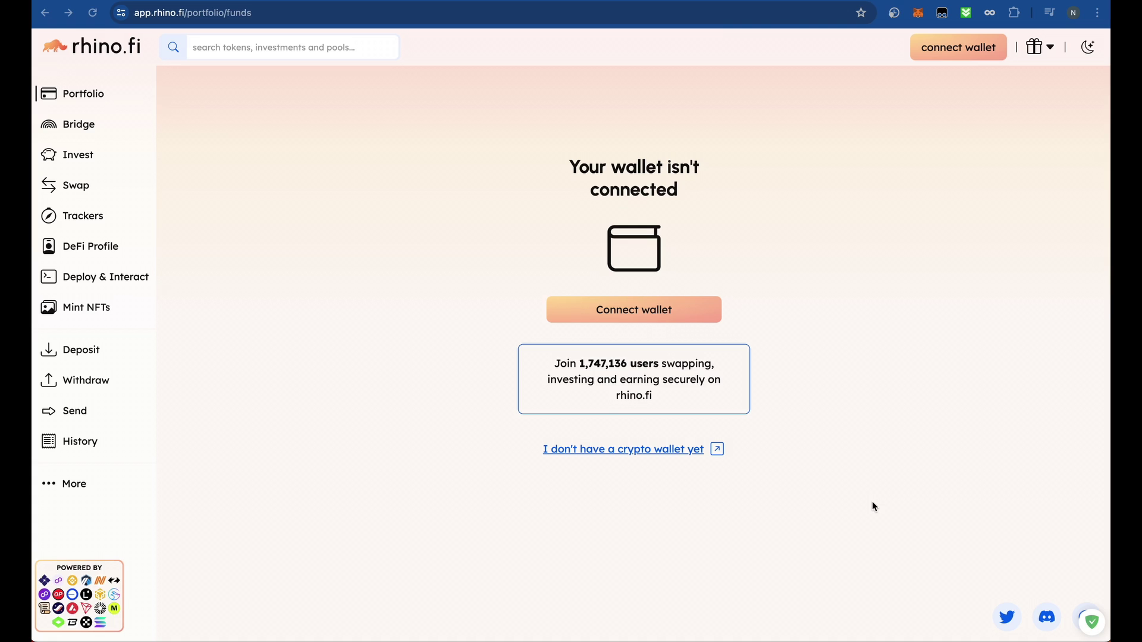
- Switch MetaMask to the empty first account and review the account list
click(917, 15)
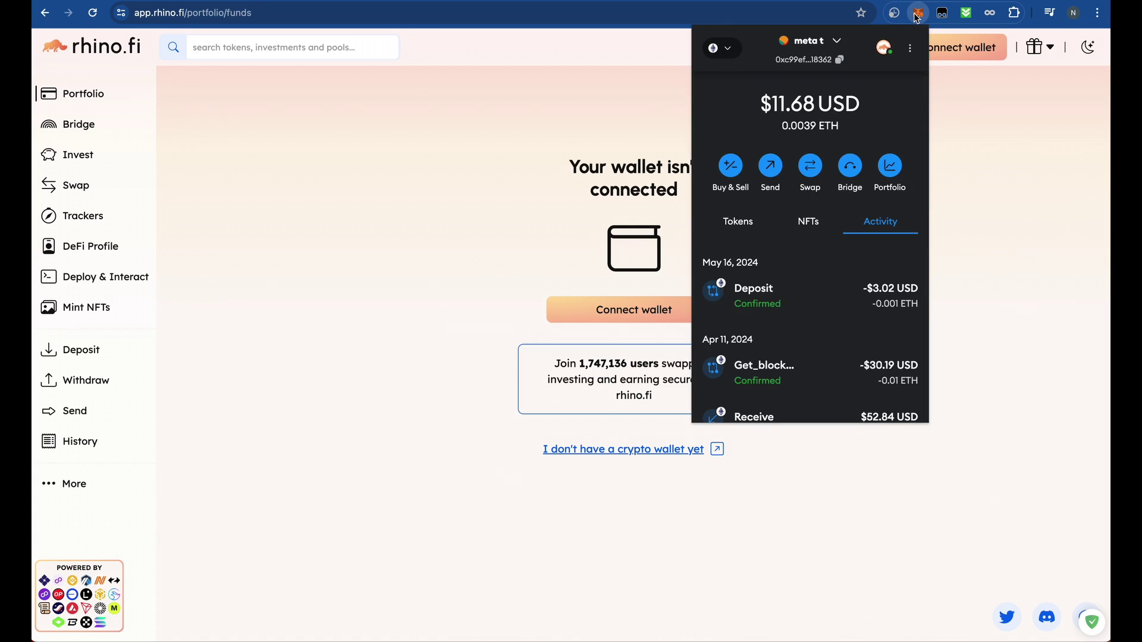
click(819, 44)
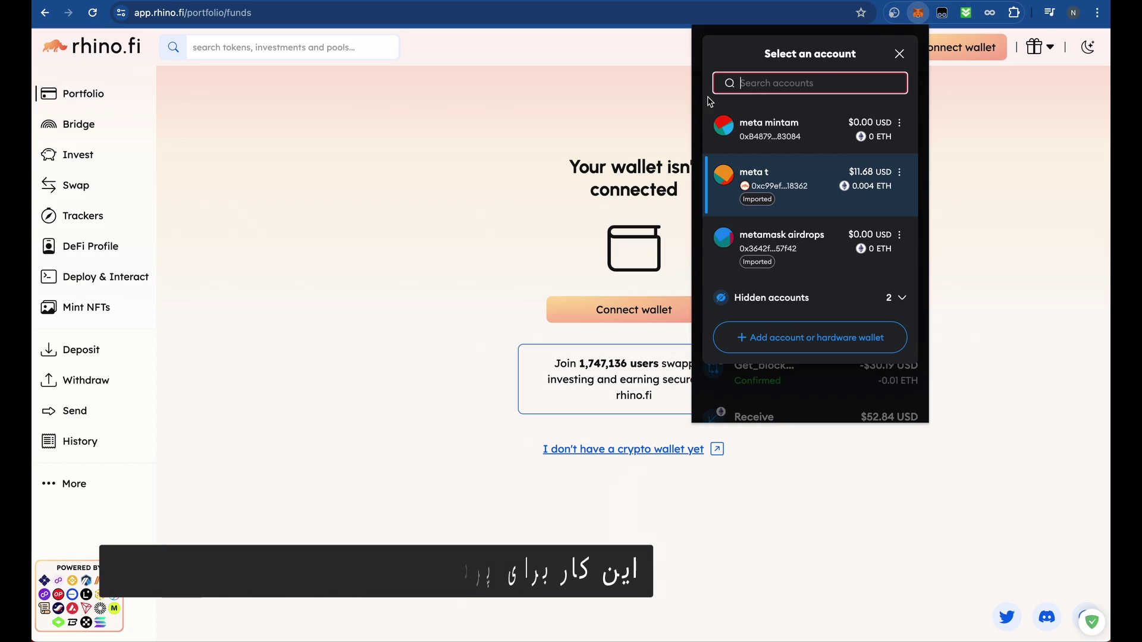
click(869, 121)
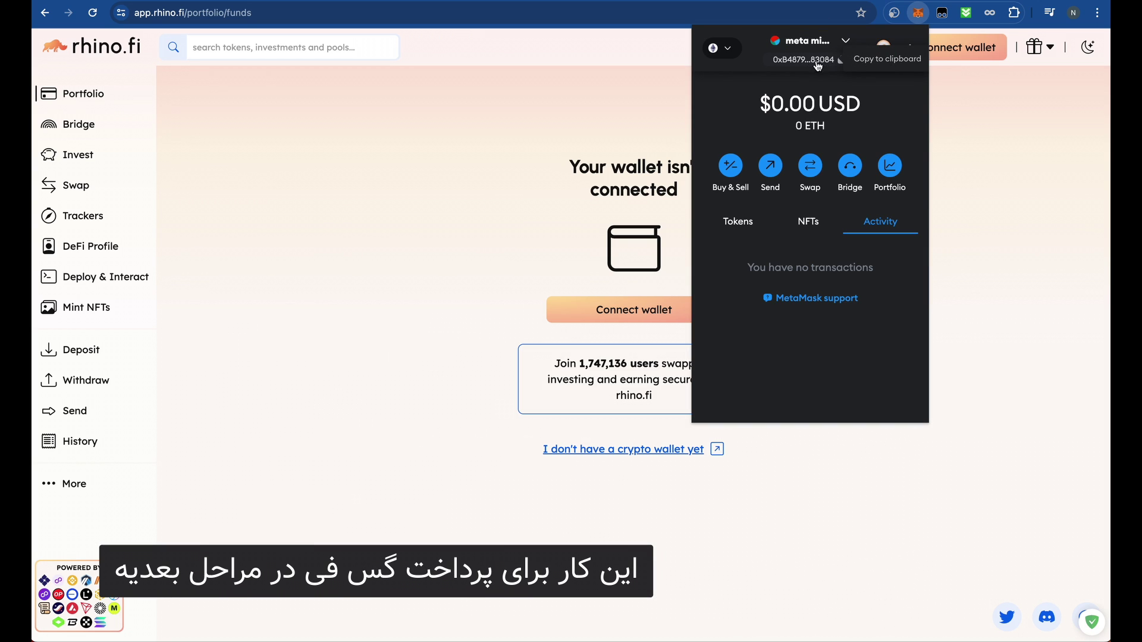
click(823, 43)
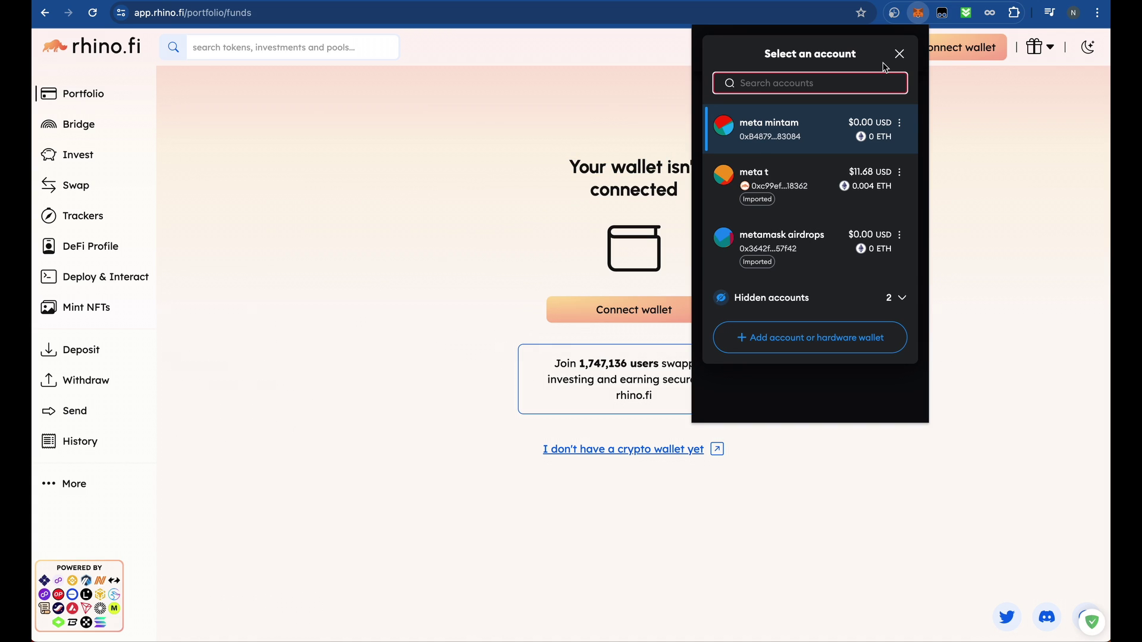
click(898, 54)
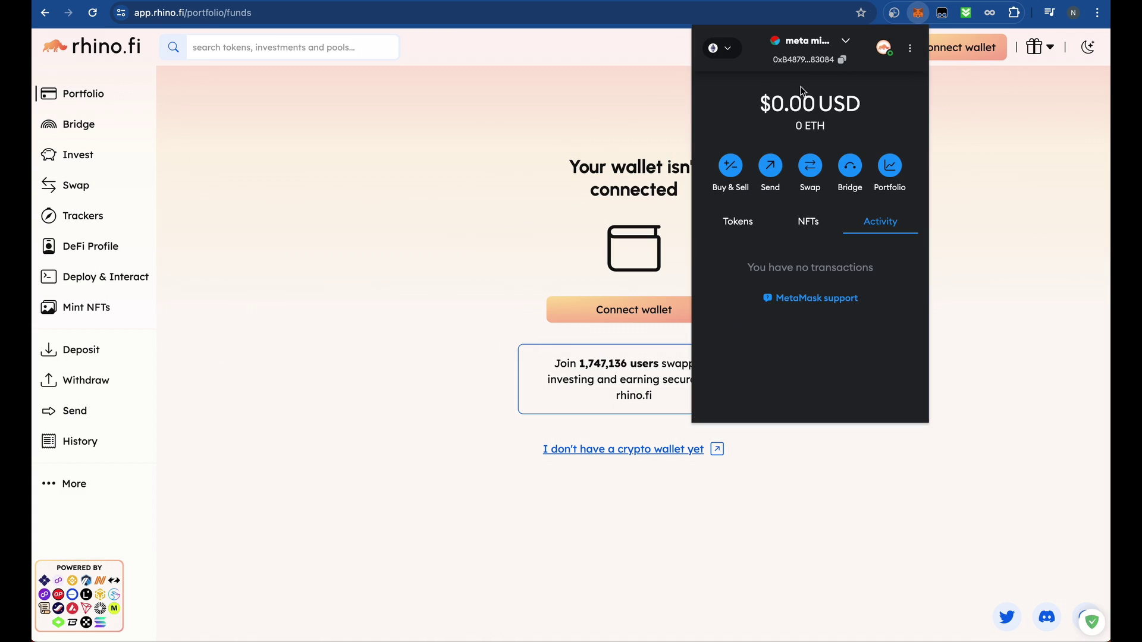
- On Ethereum Mainnet, switch to the account holding $11.68 and start a send
click(713, 48)
click(803, 127)
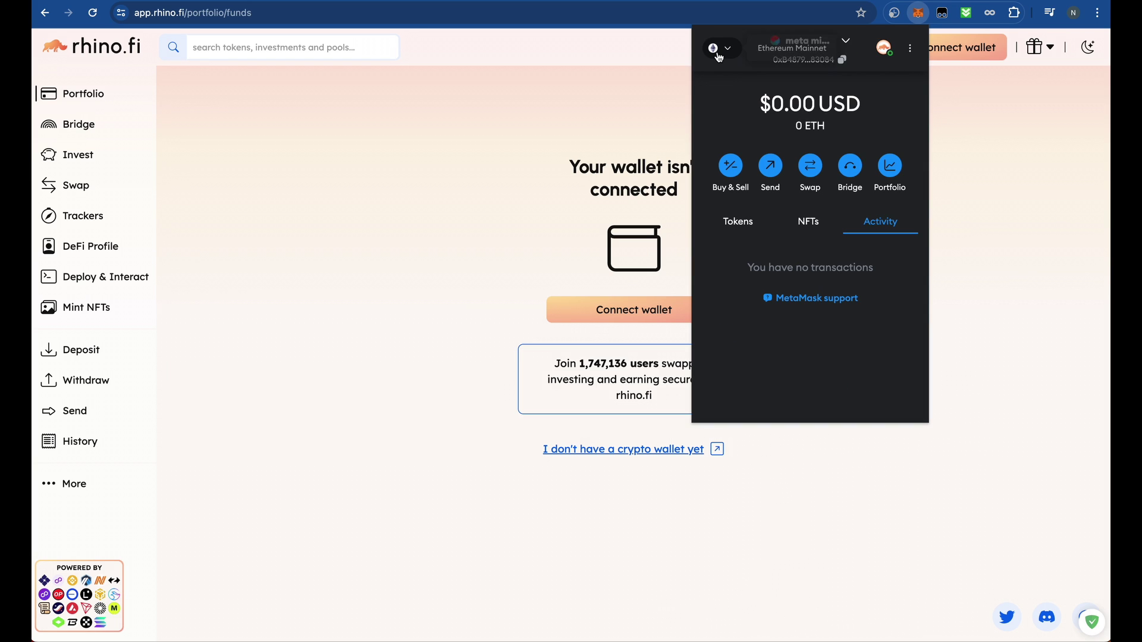
click(737, 220)
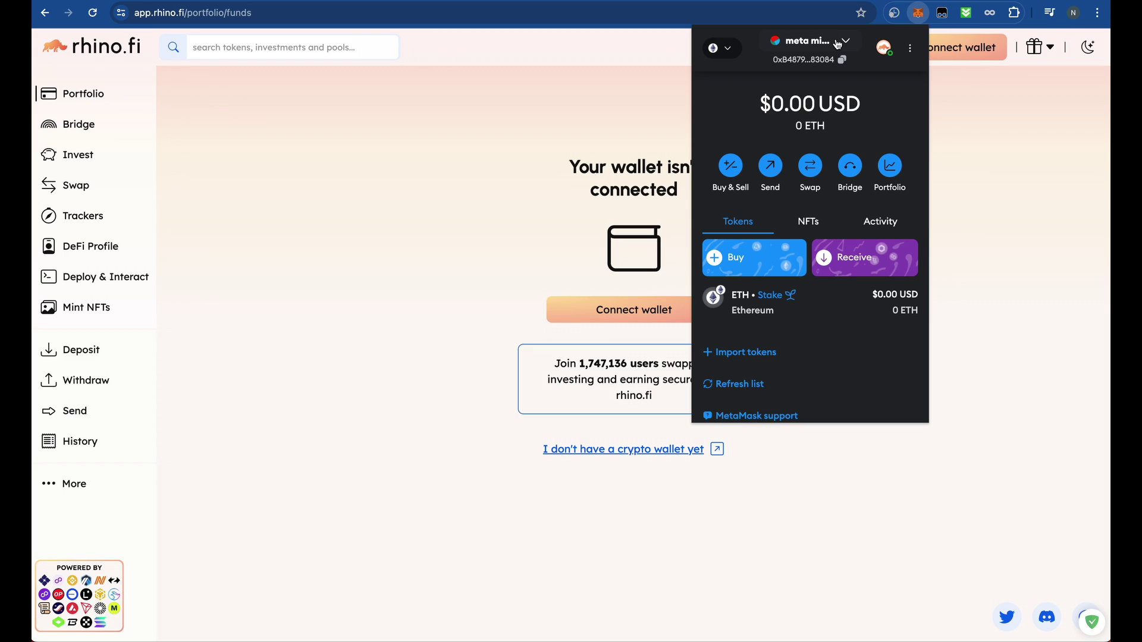
click(837, 45)
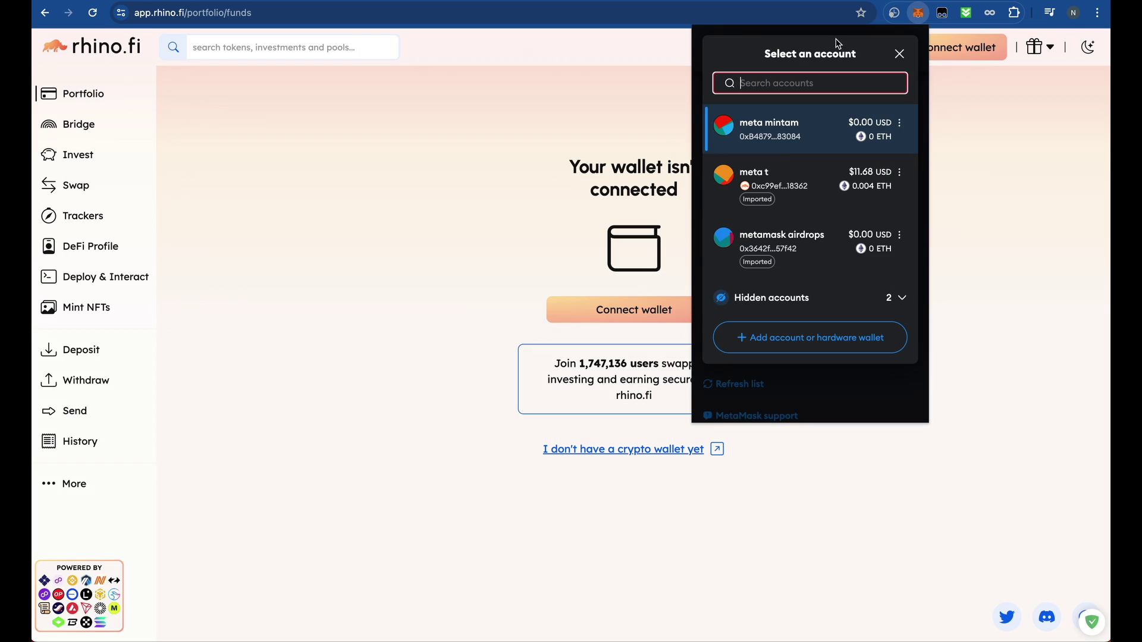
click(806, 188)
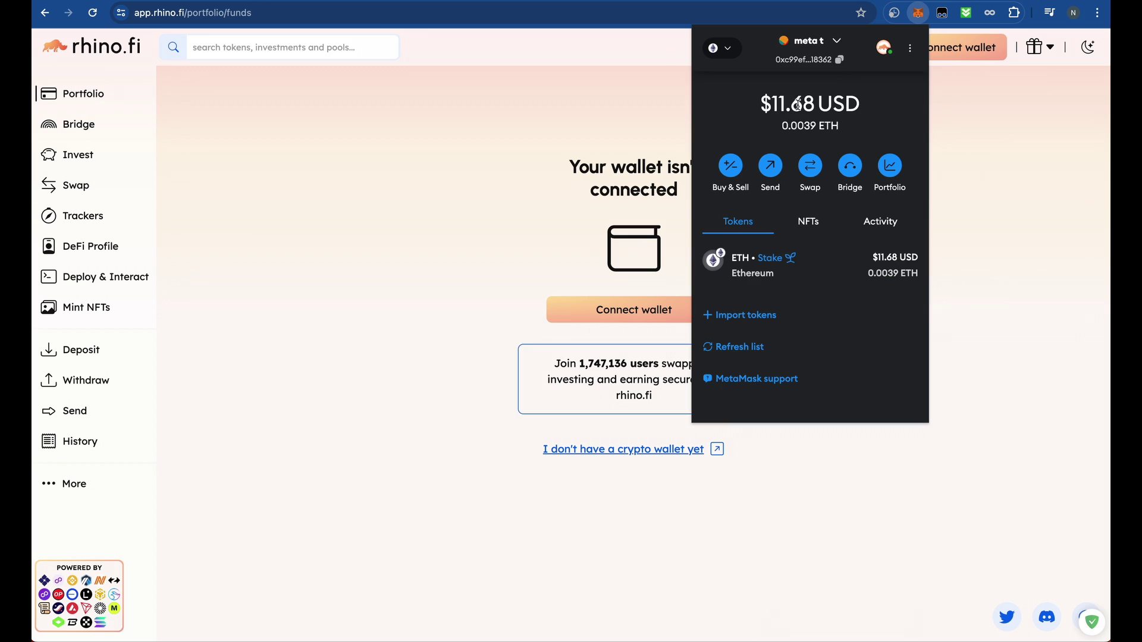
click(771, 166)
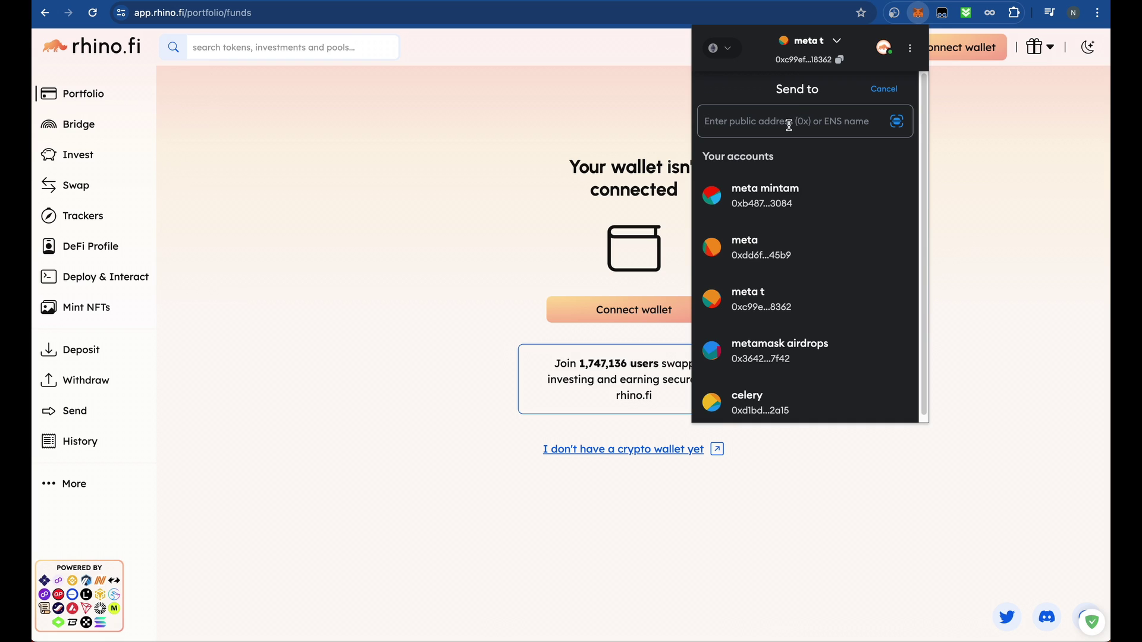
- Paste the recipient's address and check it against the empty account
text(0xB48796D9D76Eb4dD4DDDd9fb709aEe2807D83084)
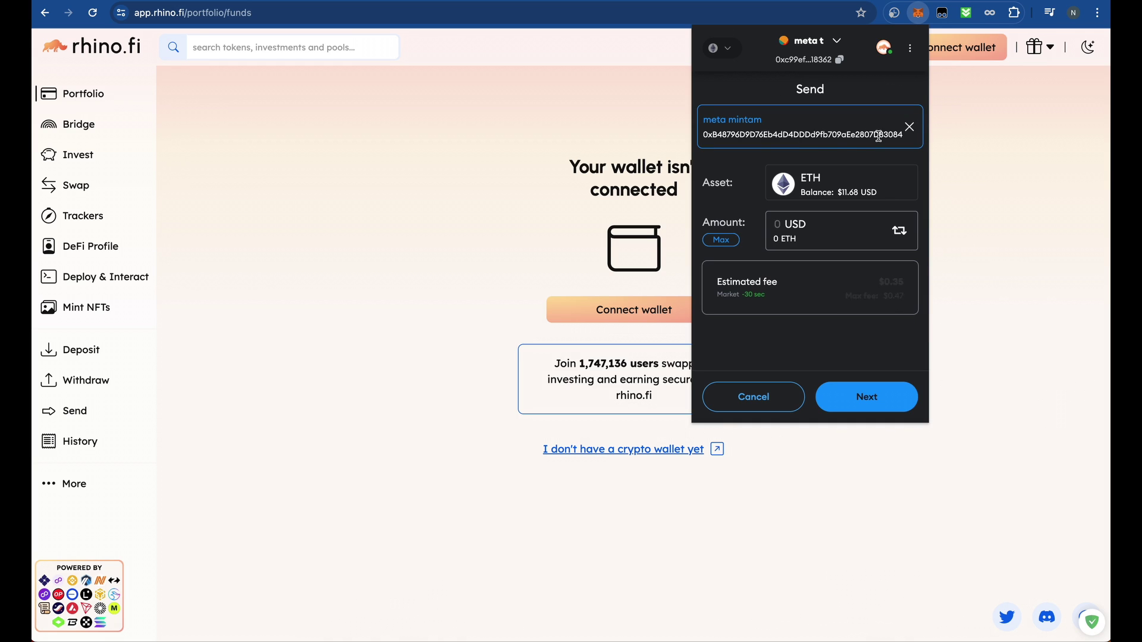
drag(888, 136, 914, 142)
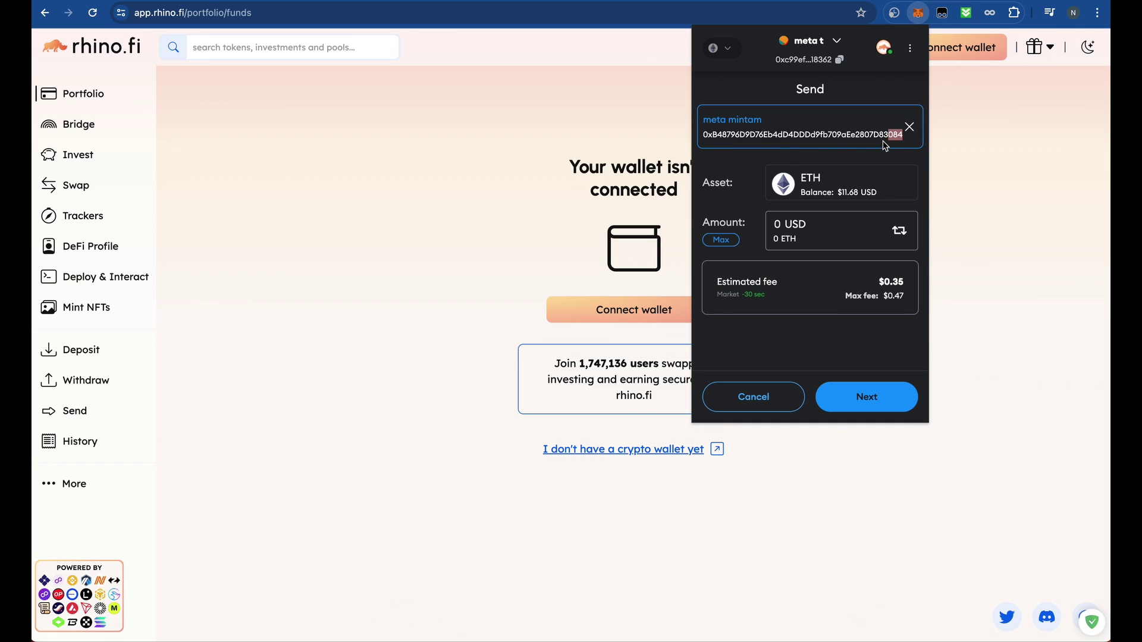
click(838, 42)
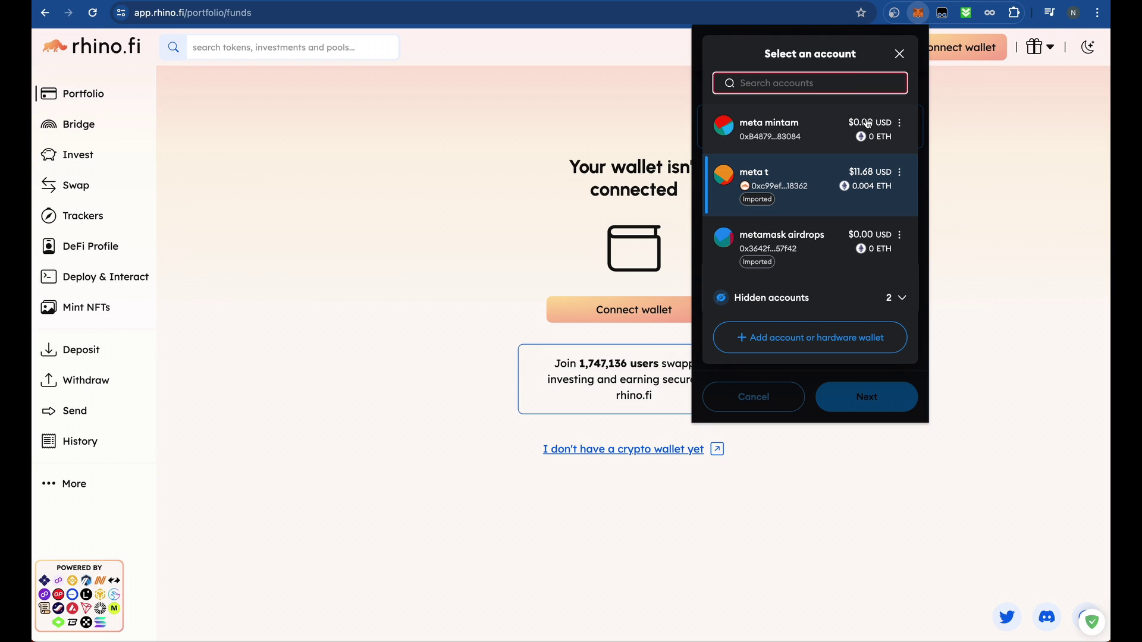
click(899, 53)
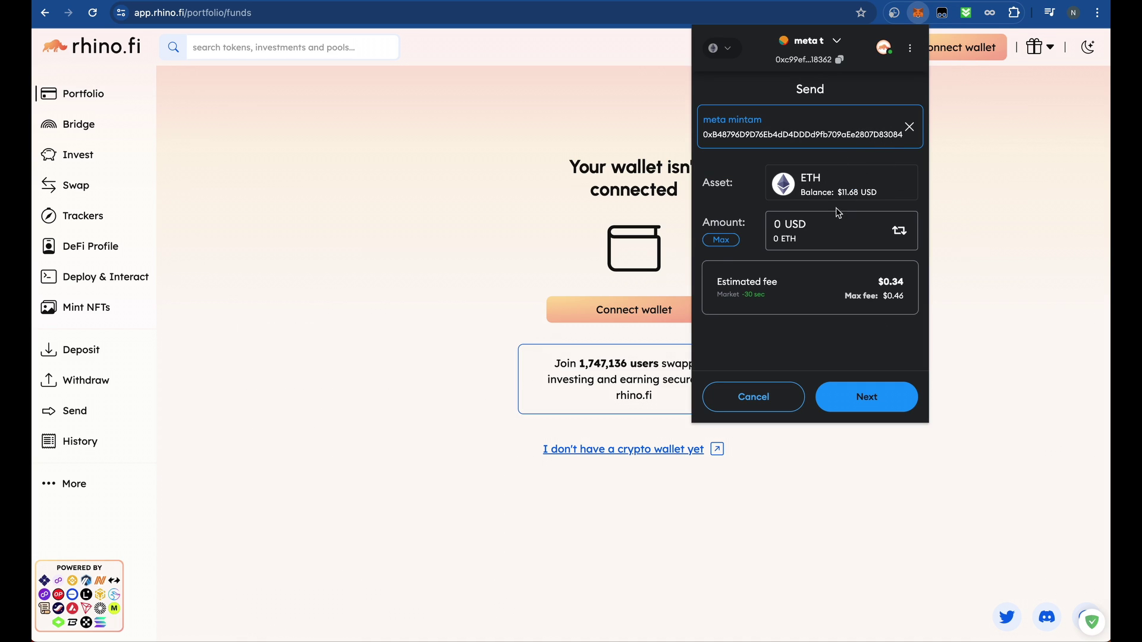
- Enter a 2 USD amount (0.000662 ETH) and continue to the confirmation page
click(819, 243)
text(2)
key(BackSpace)
text(3)
key(BackSpace)
text(1)
key(BackSpace)
text(2)
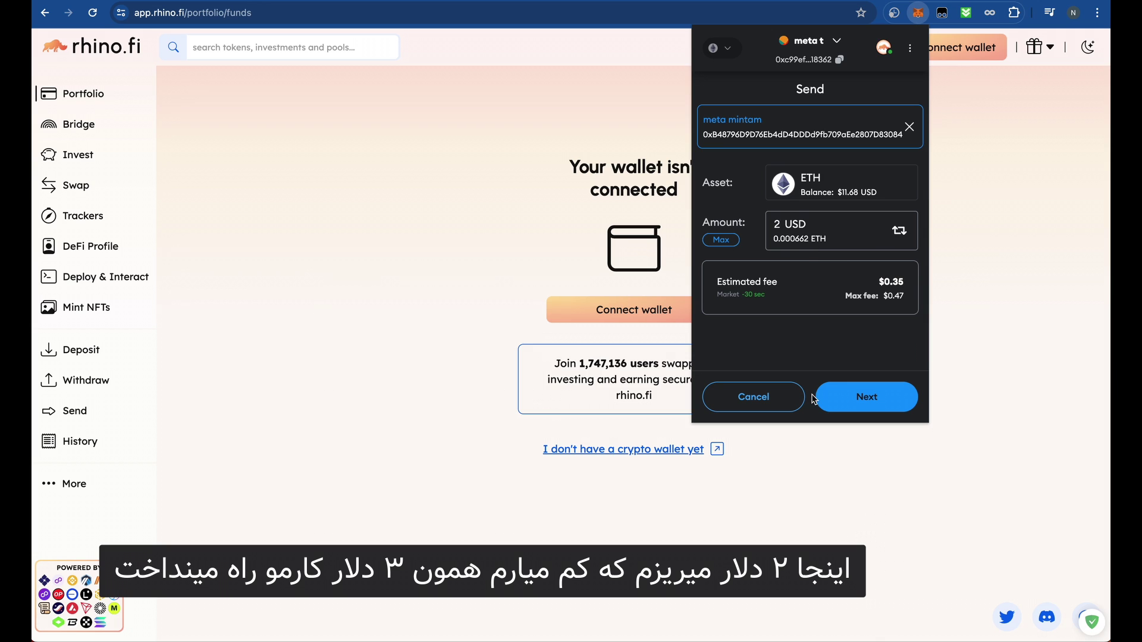
click(868, 399)
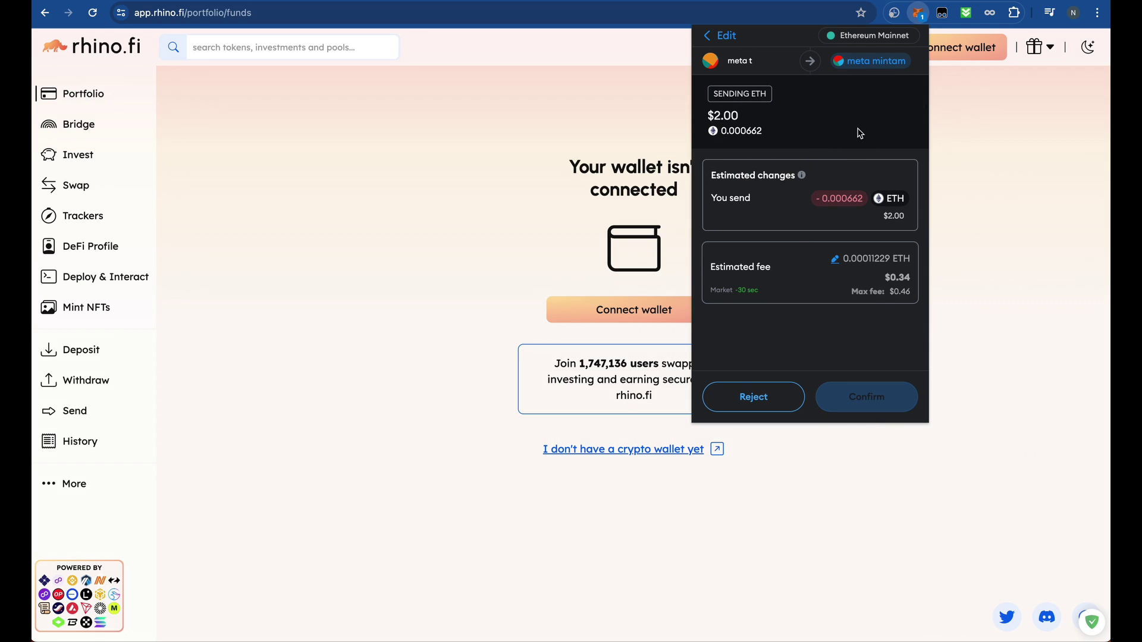
- Confirm and submit the $2.00 ETH transfer
click(867, 395)
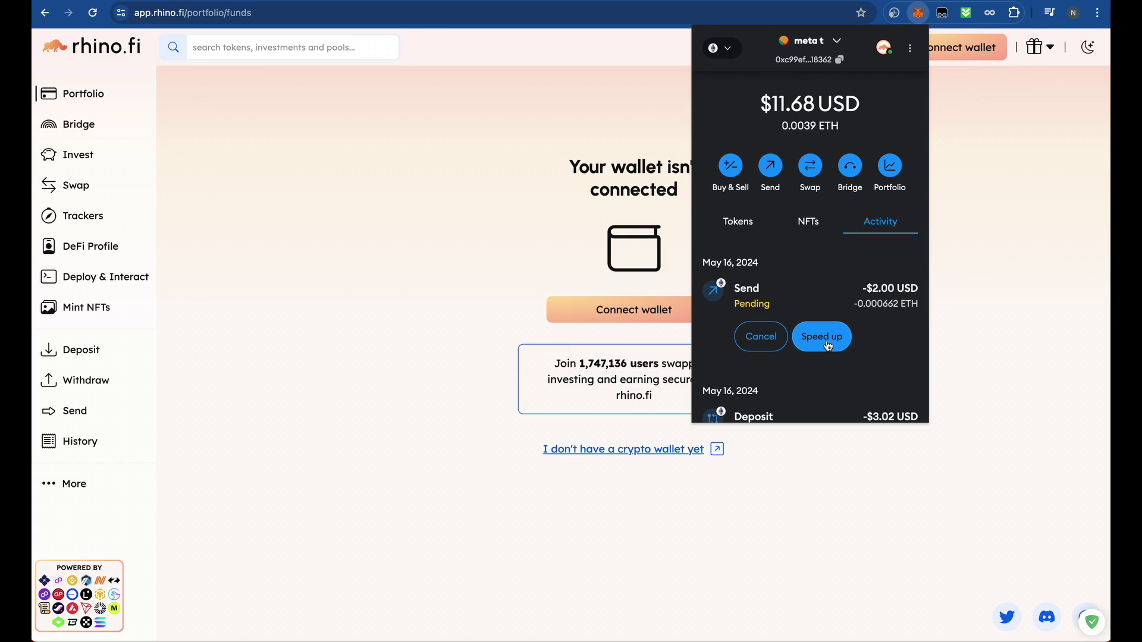
scroll(875, 338, down, 3)
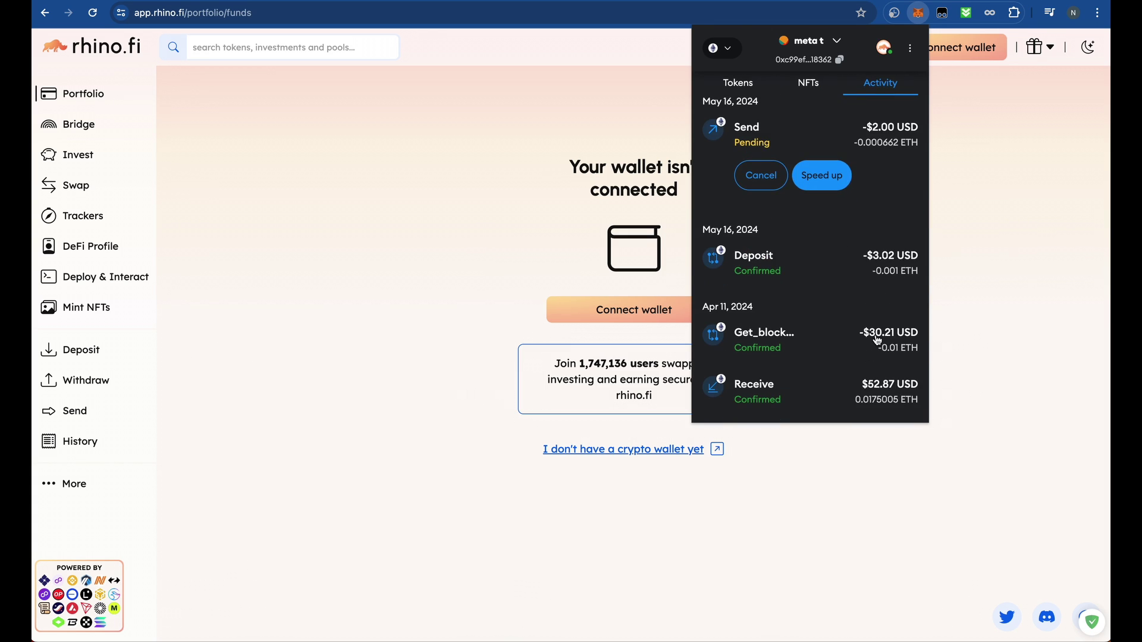
scroll(877, 340, up, 3)
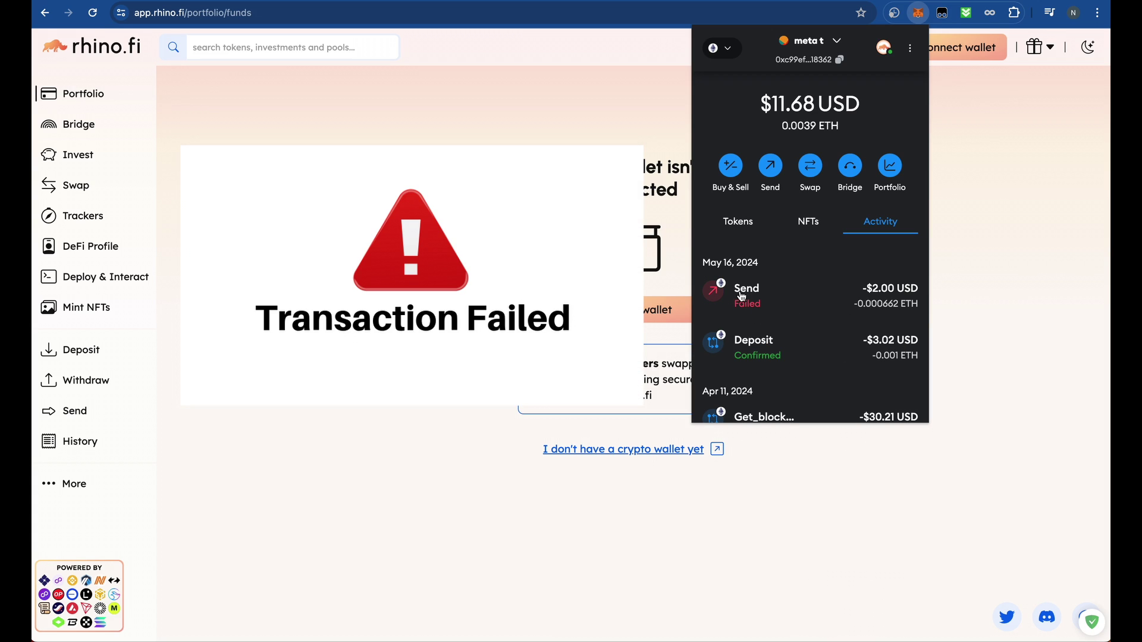
- Open the failed send's details and activity log, then view it on the block explorer
click(779, 300)
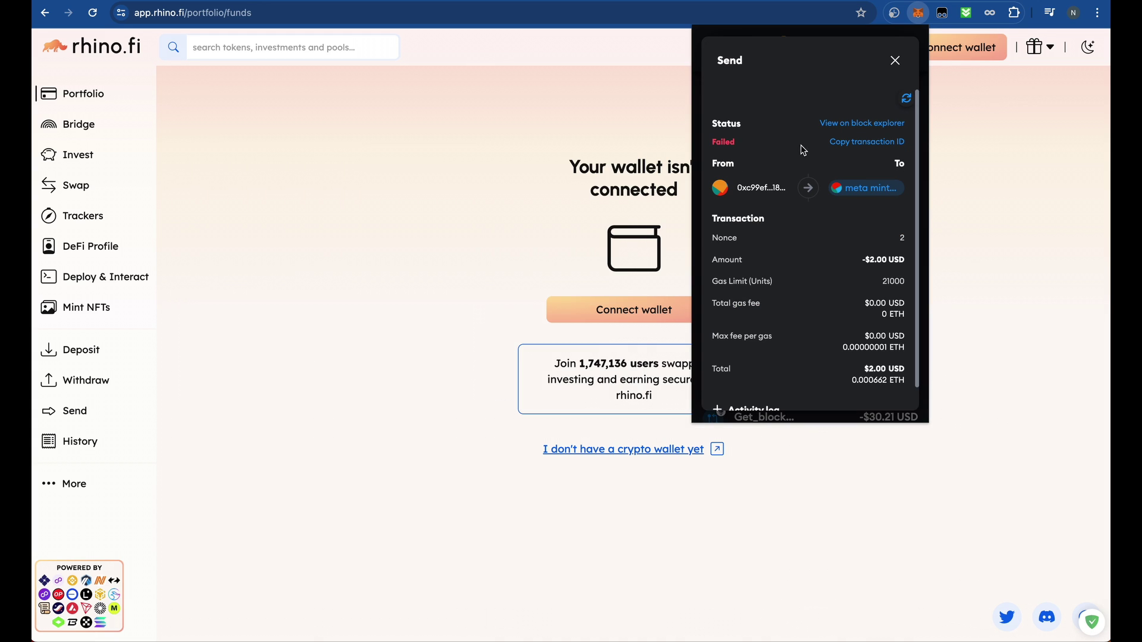
scroll(794, 169, down, 2)
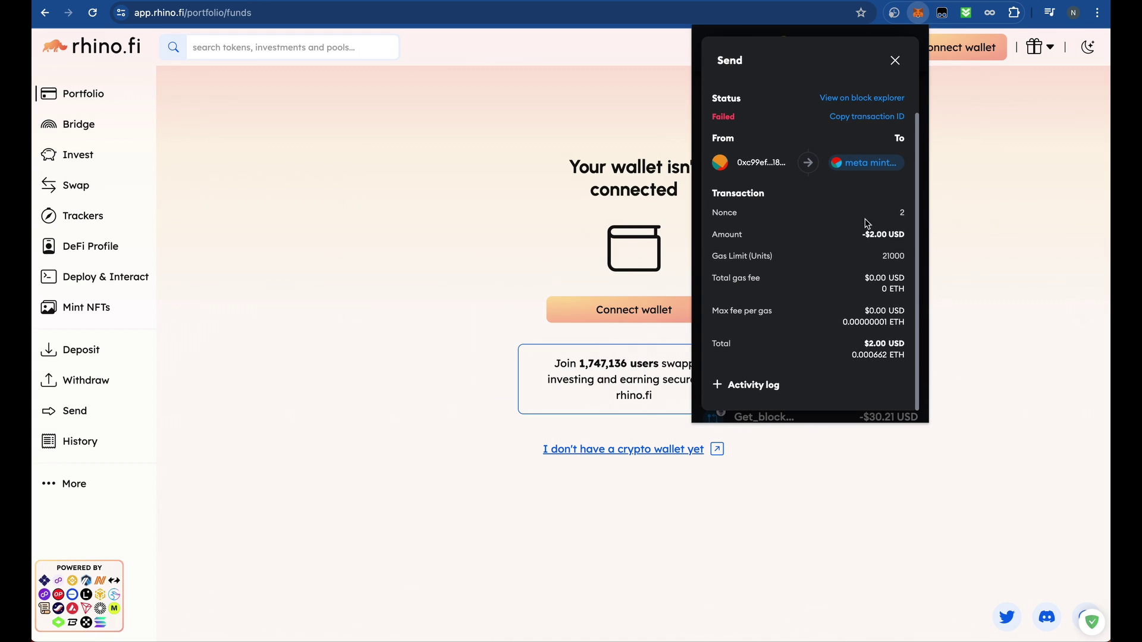
click(753, 385)
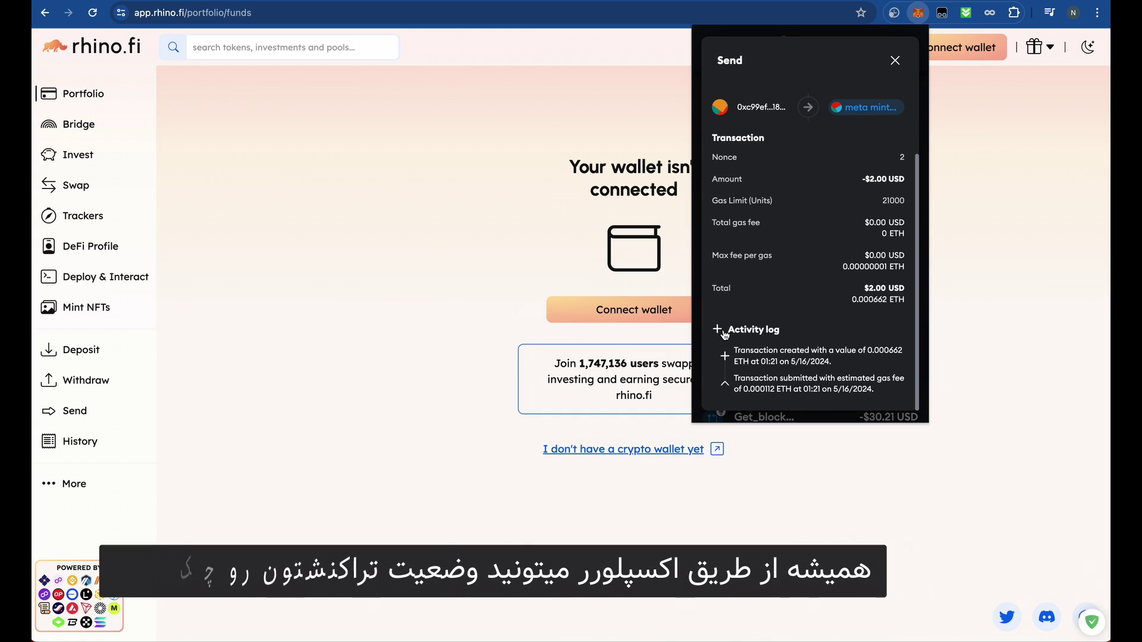
scroll(773, 333, up, 3)
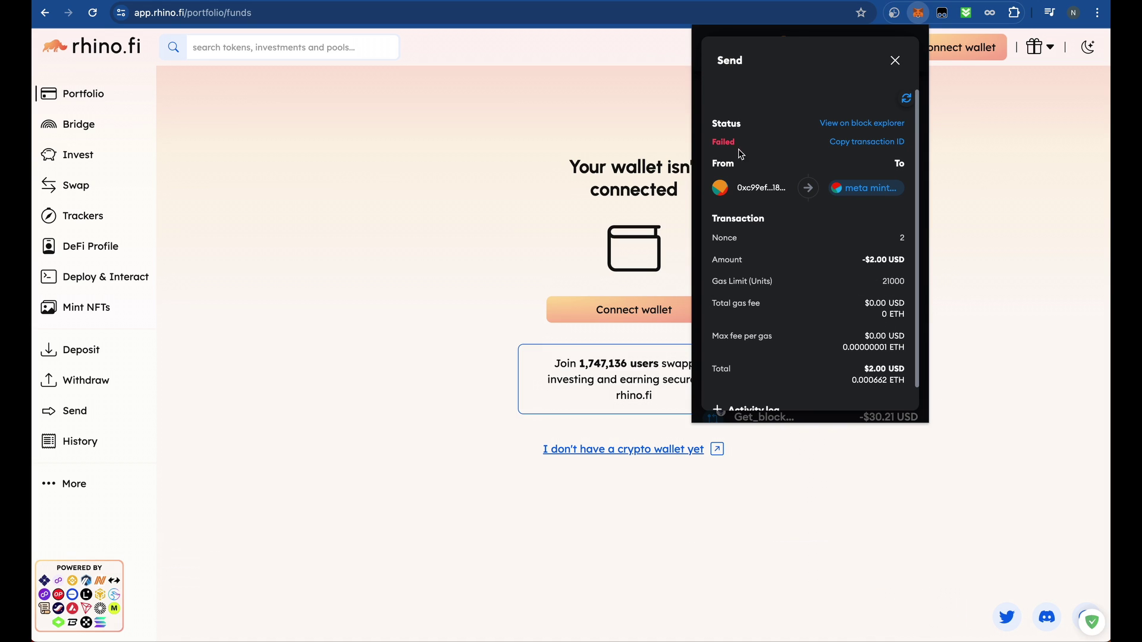
click(855, 124)
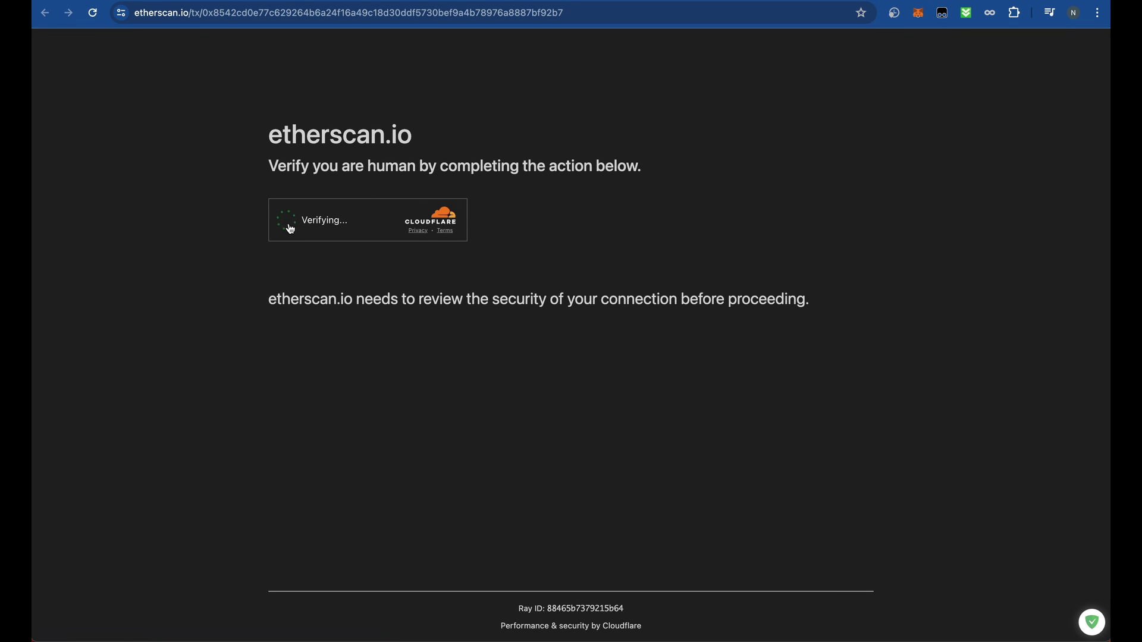
- Pass Etherscan's Cloudflare check, review the $2.00 transfer's Success details, and reload the page
click(290, 226)
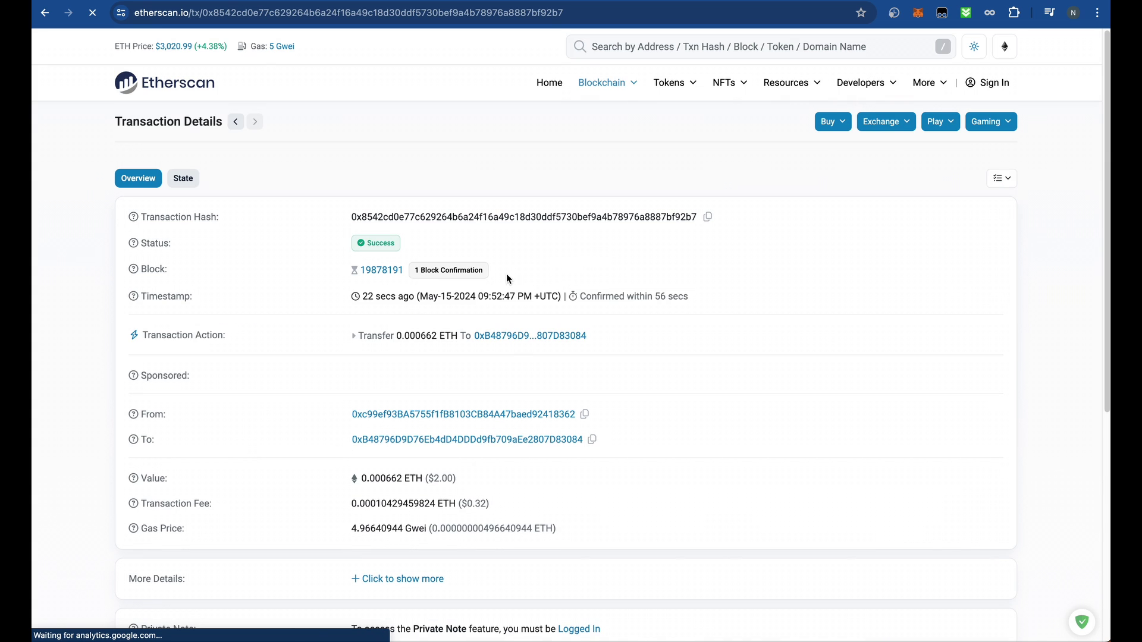
scroll(660, 281, down, 4)
scroll(631, 278, up, 4)
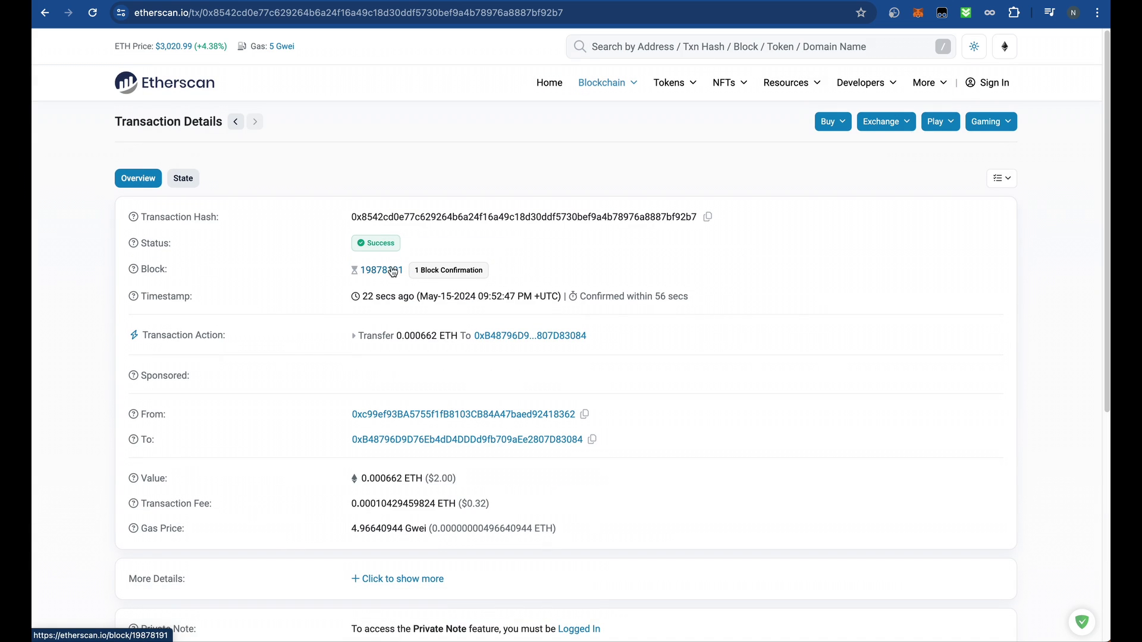
scroll(670, 314, down, 6)
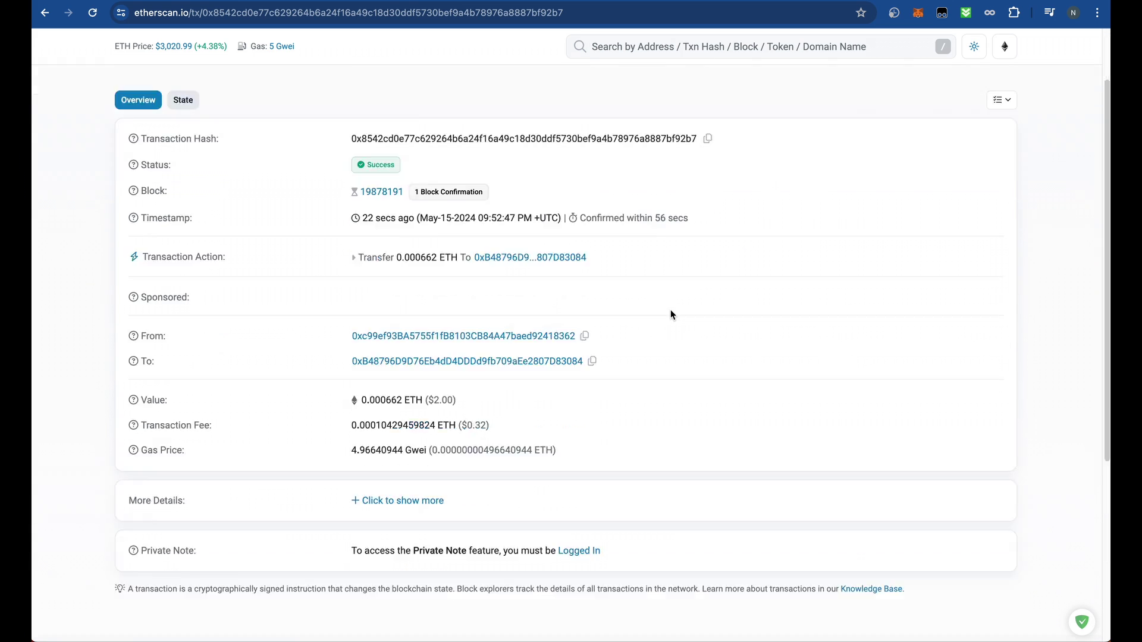
scroll(671, 314, up, 6)
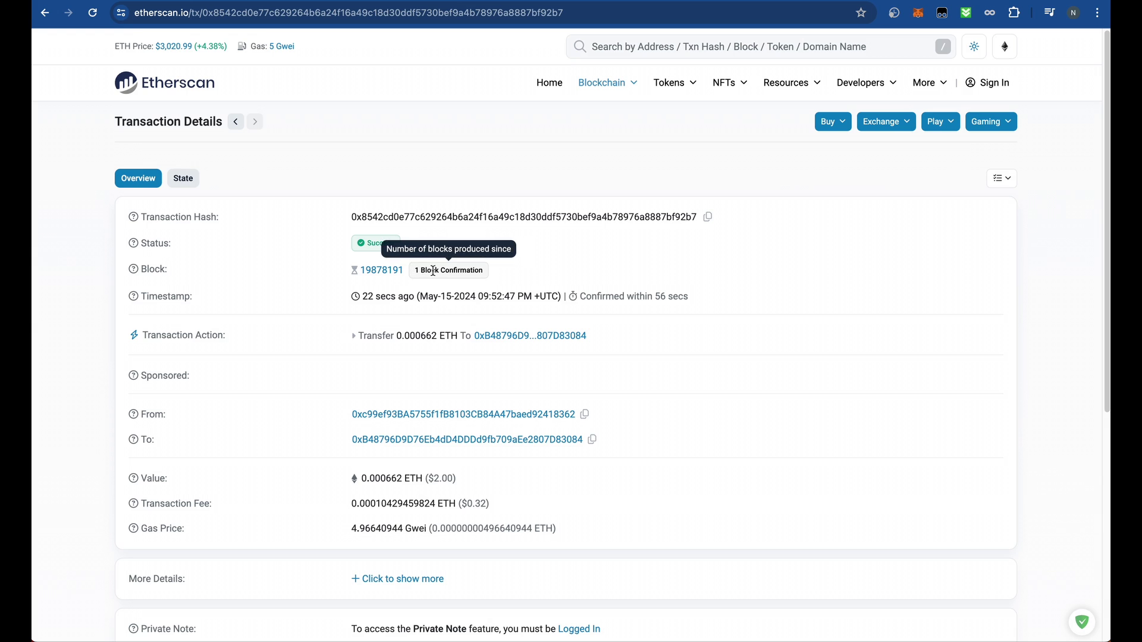
click(95, 13)
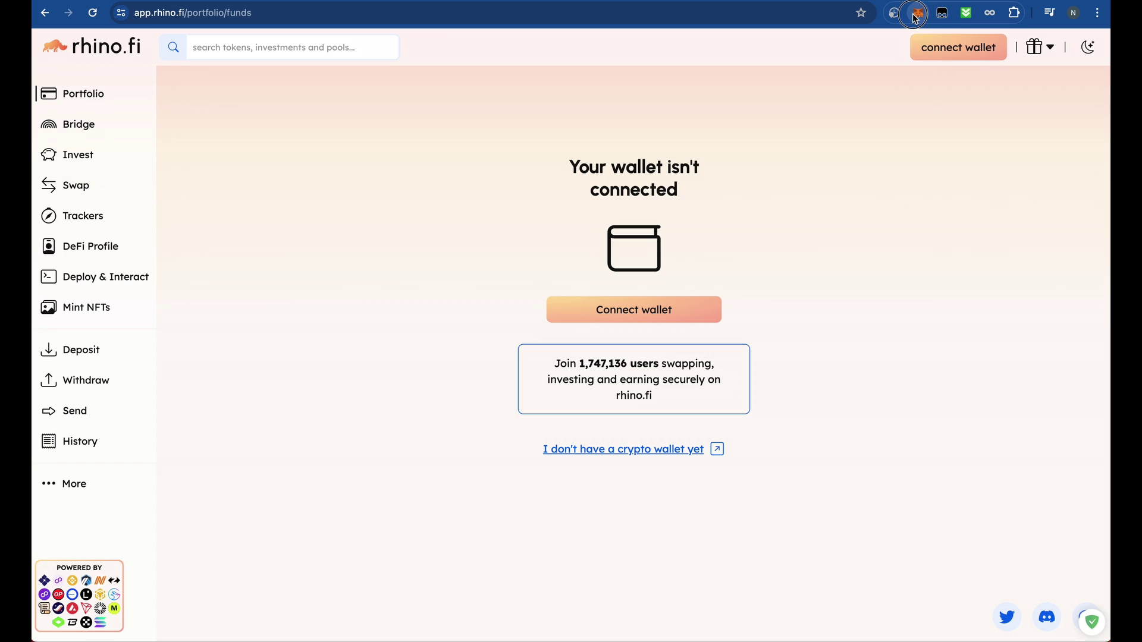
- Show MetaMask's token balances and select the account that received the 0.0007 ETH
click(918, 13)
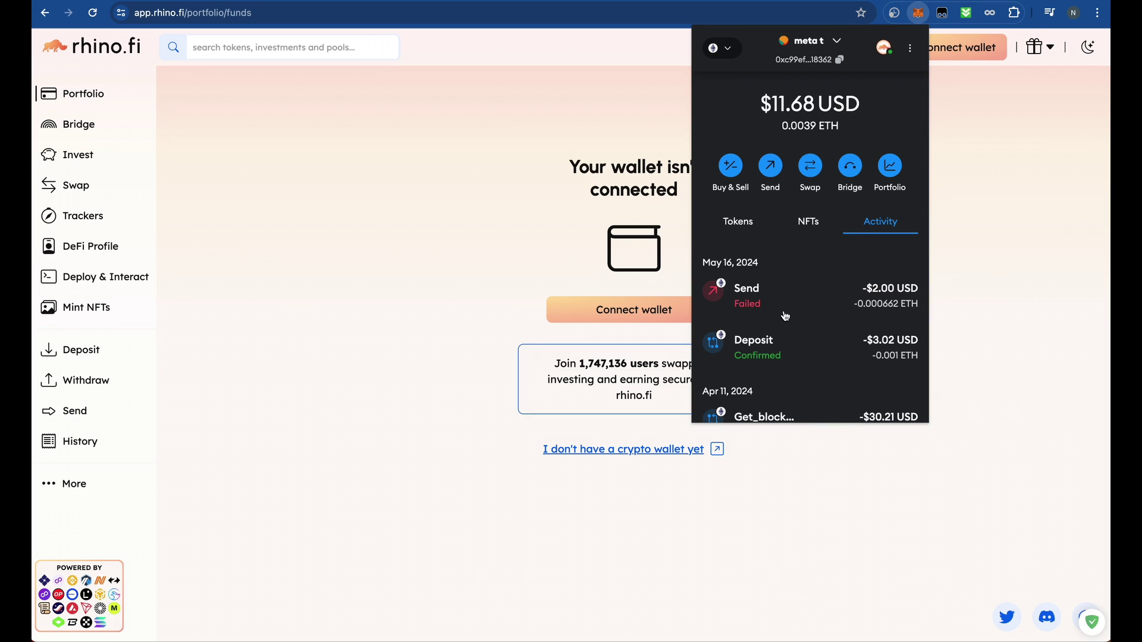
click(765, 219)
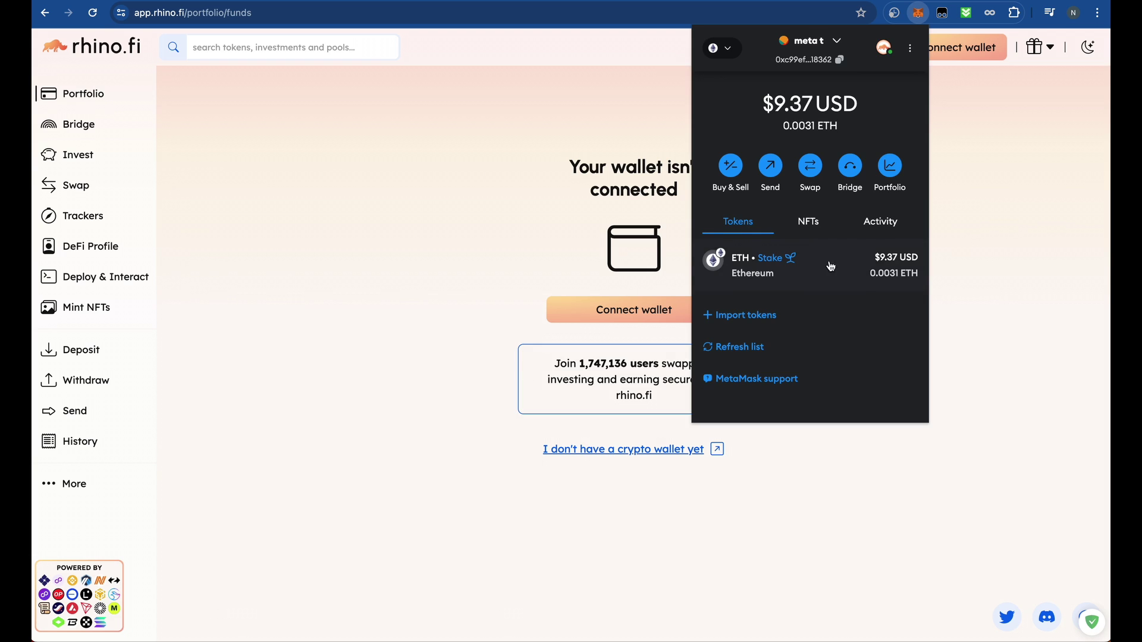
click(809, 41)
click(811, 119)
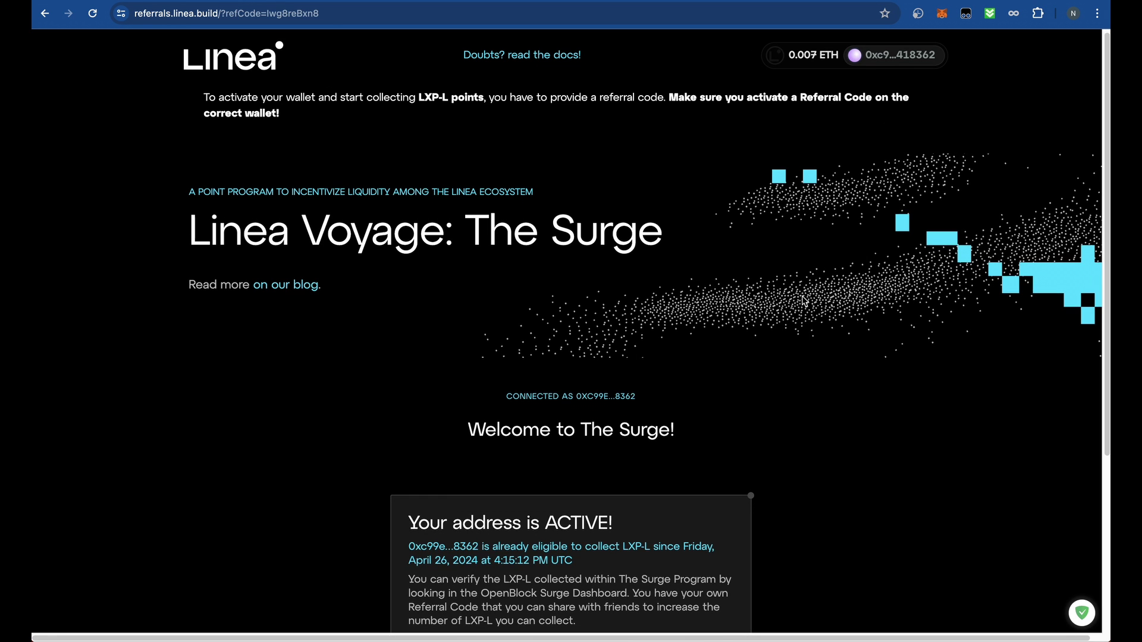
- Move the receiving account from Linea Mainnet to BNB Chain, showing its 0.01 BNB
click(941, 13)
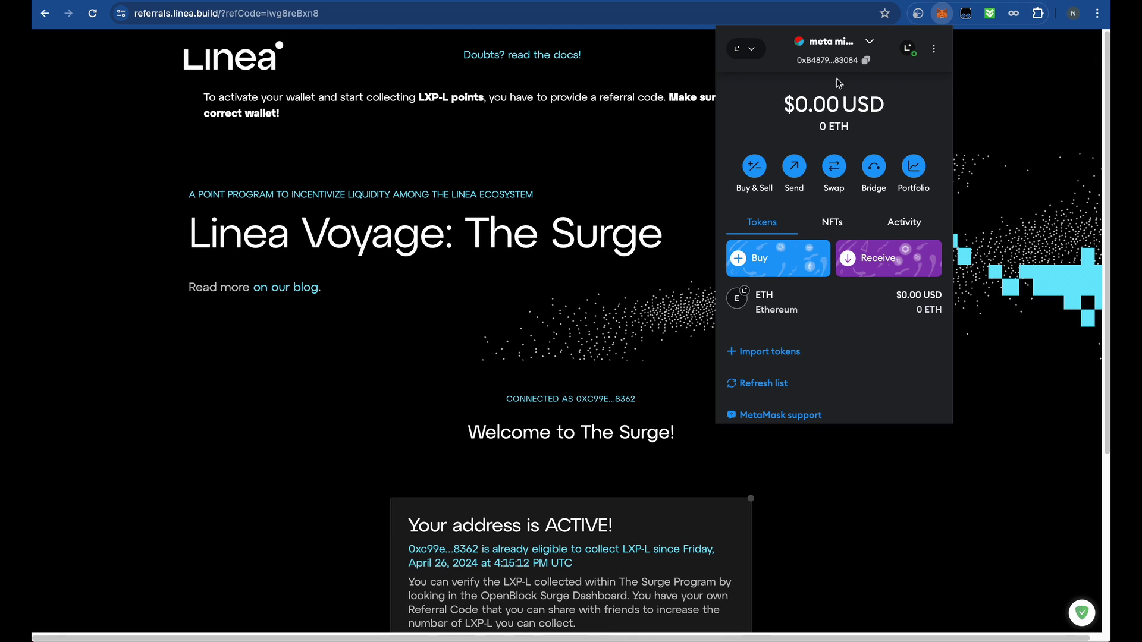
click(752, 49)
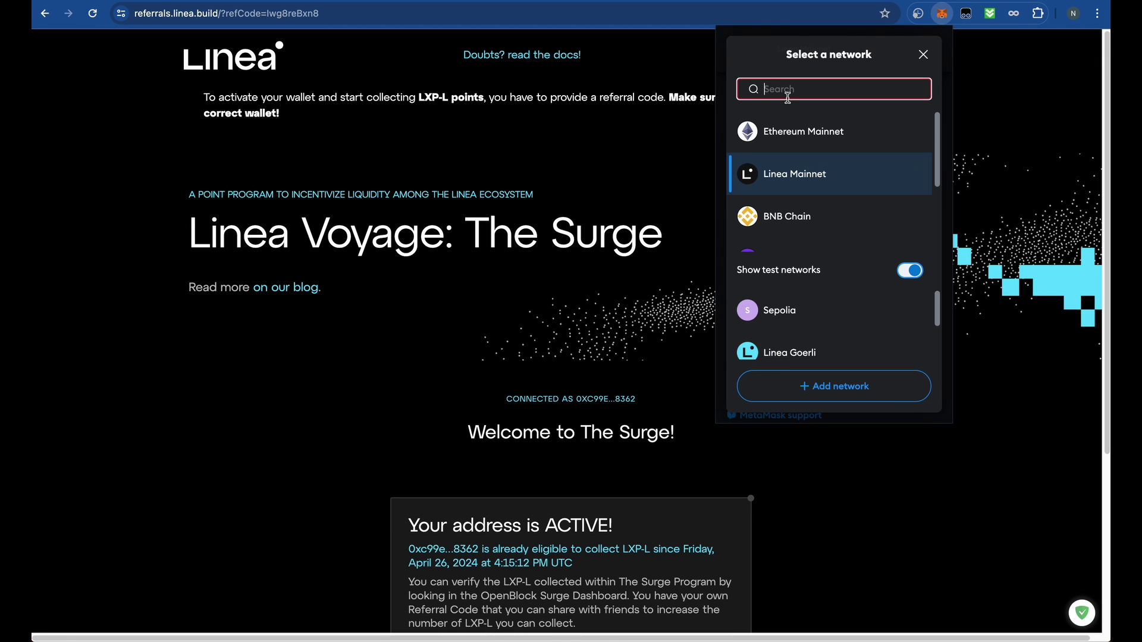
click(813, 211)
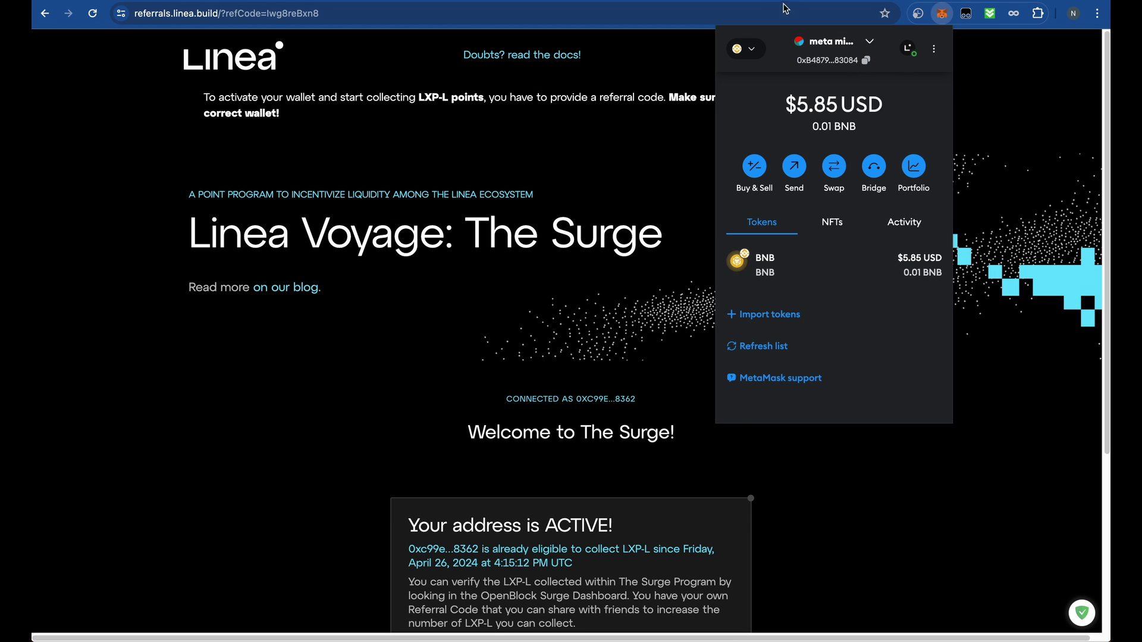
click(739, 57)
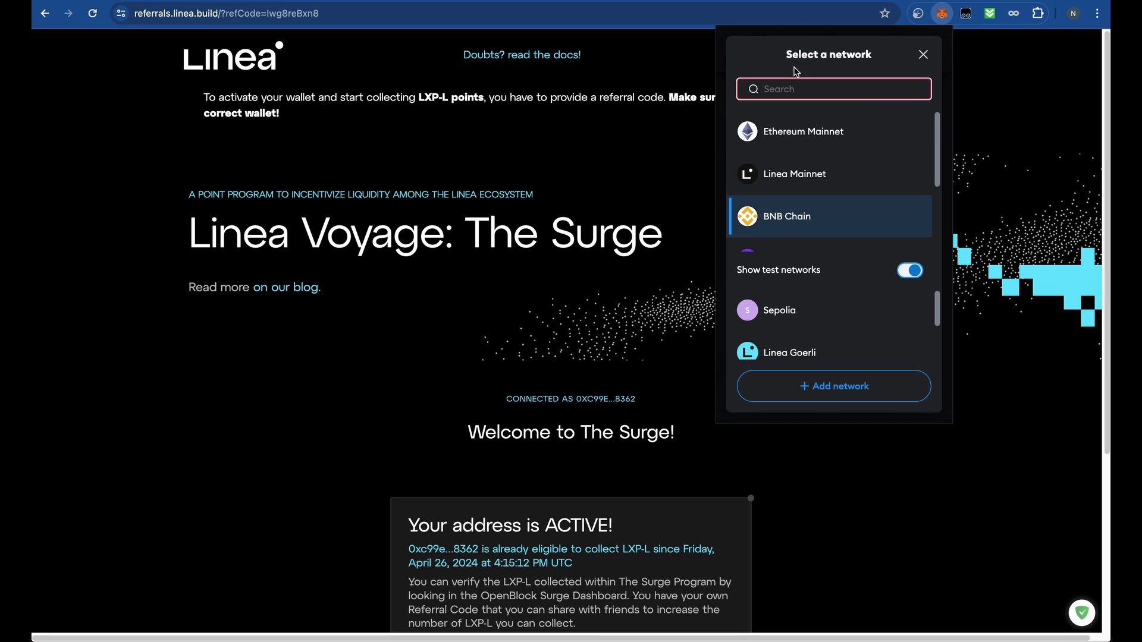
click(924, 54)
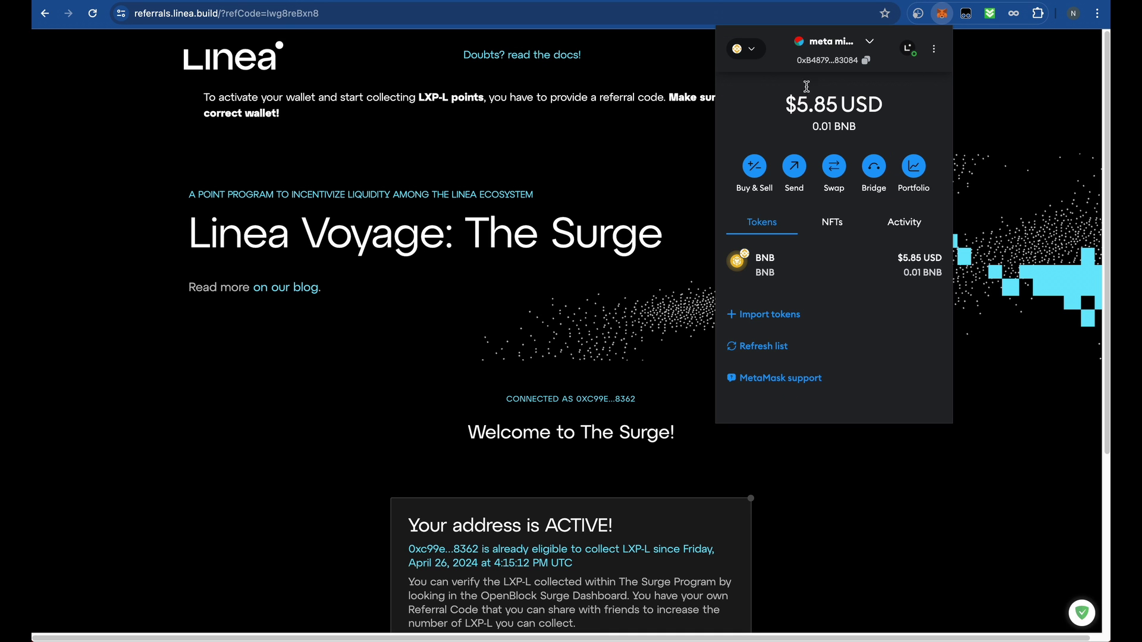
click(759, 55)
click(655, 113)
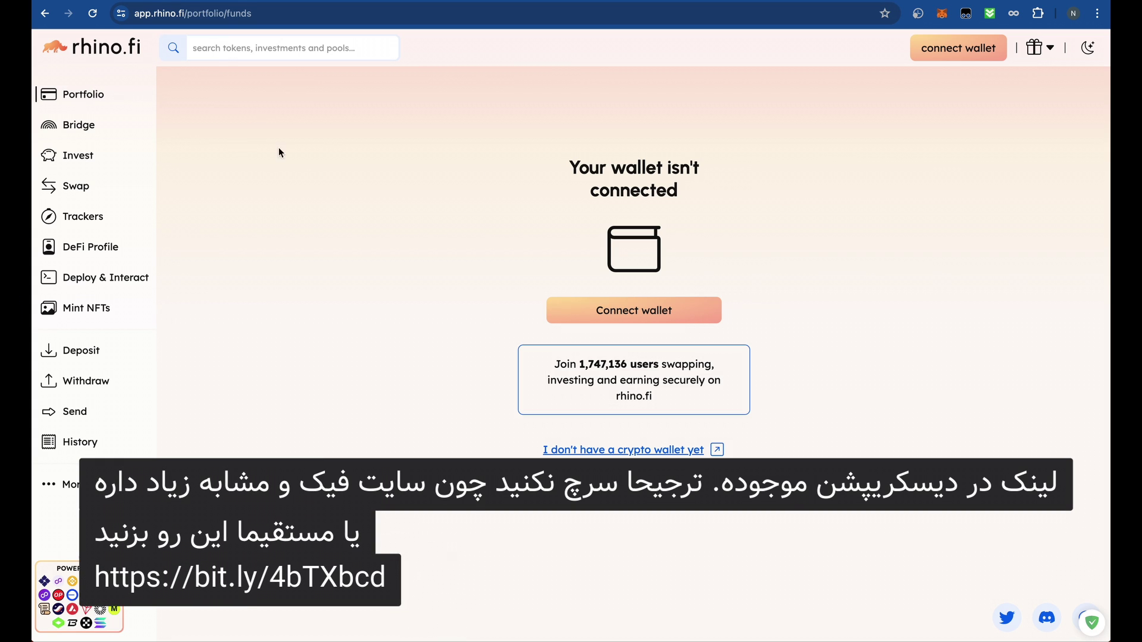
- Choose MetaMask in rhino.fi's connect-wallet flow and connect the receiving account to the site
click(943, 50)
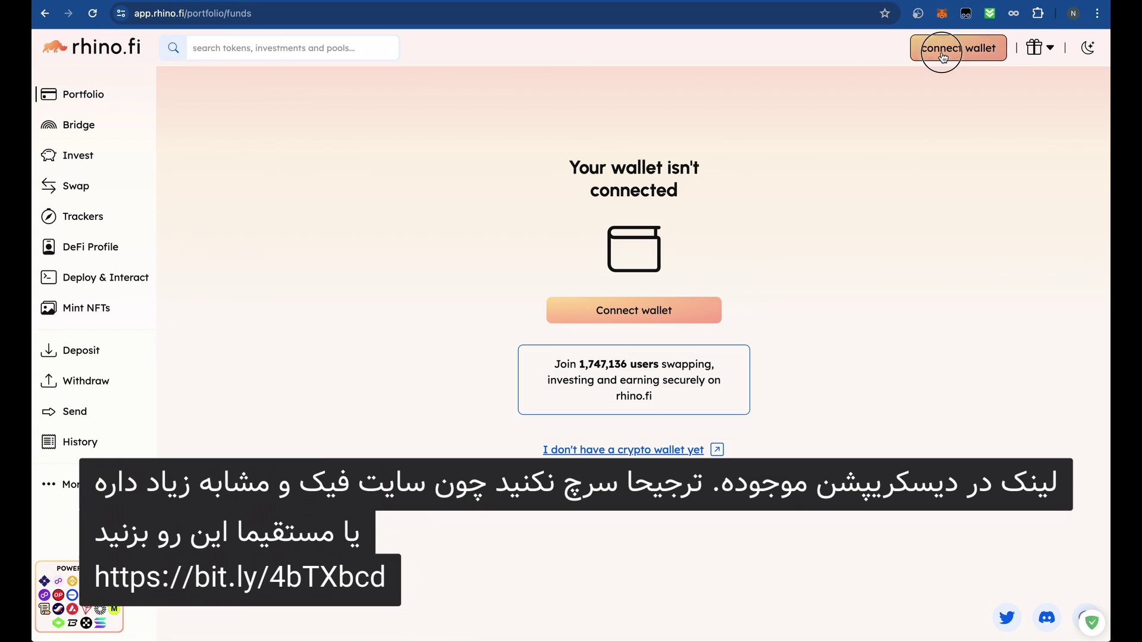
click(358, 253)
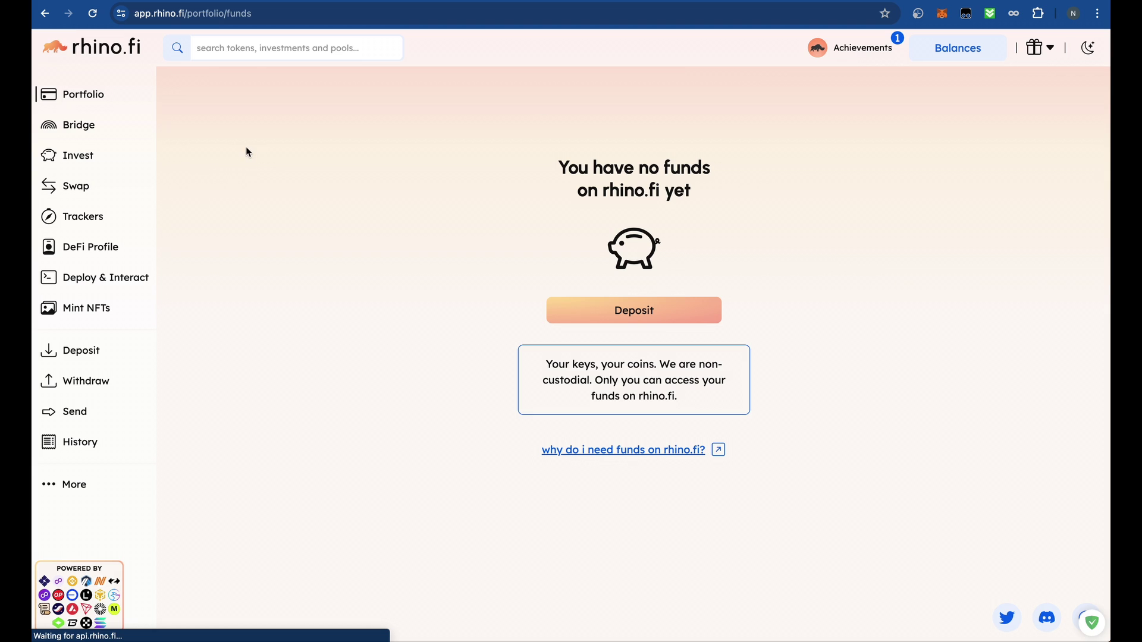
click(941, 16)
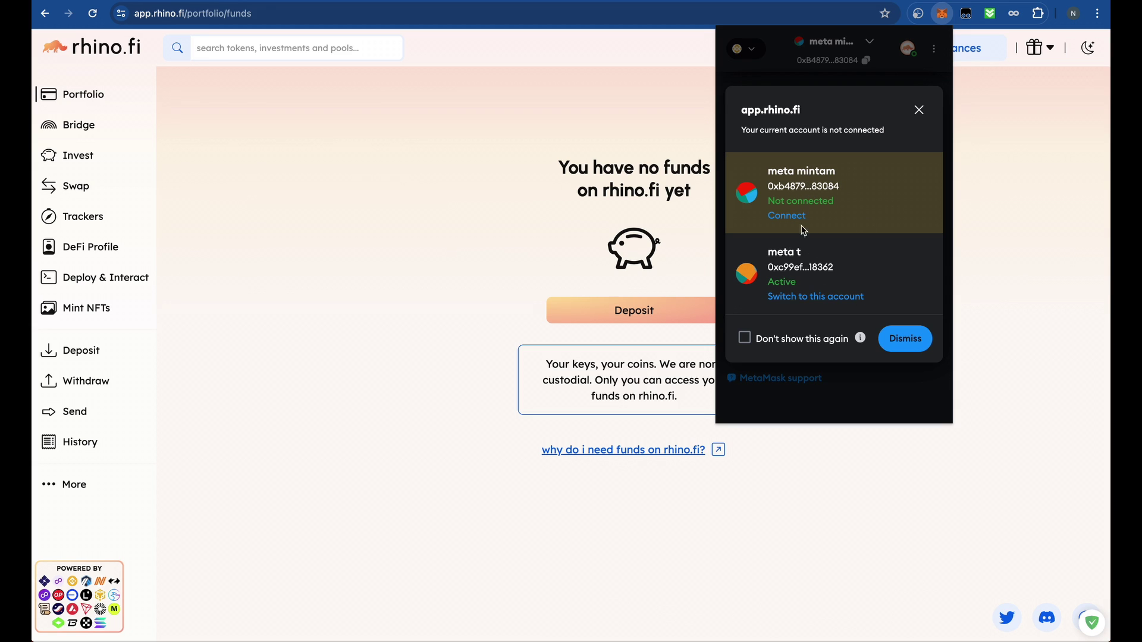
drag(790, 173, 845, 178)
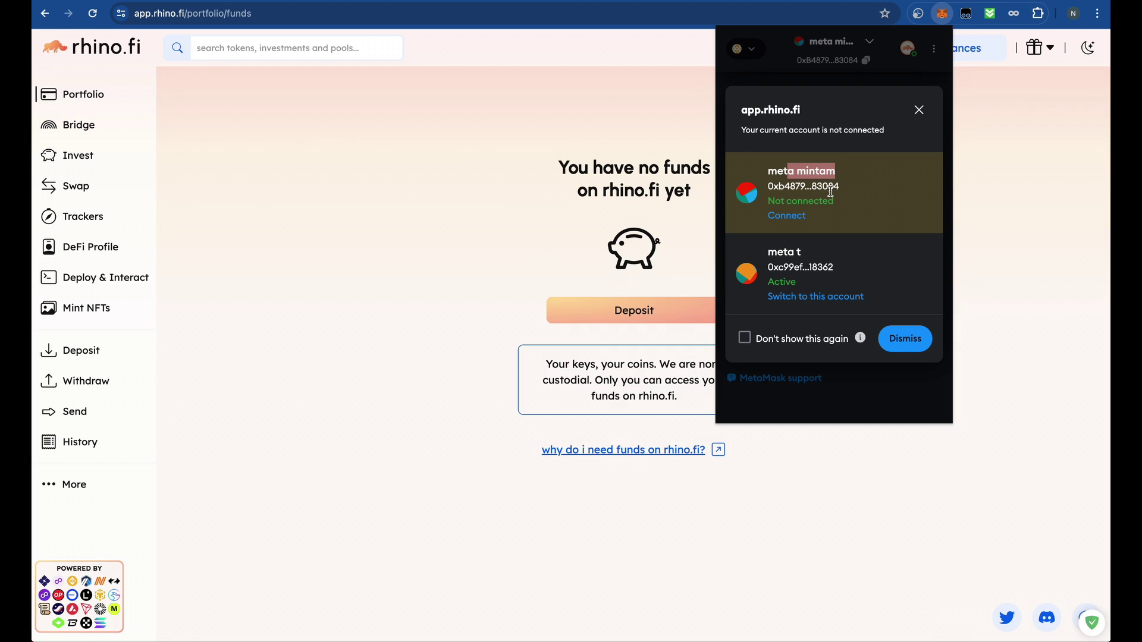
click(830, 191)
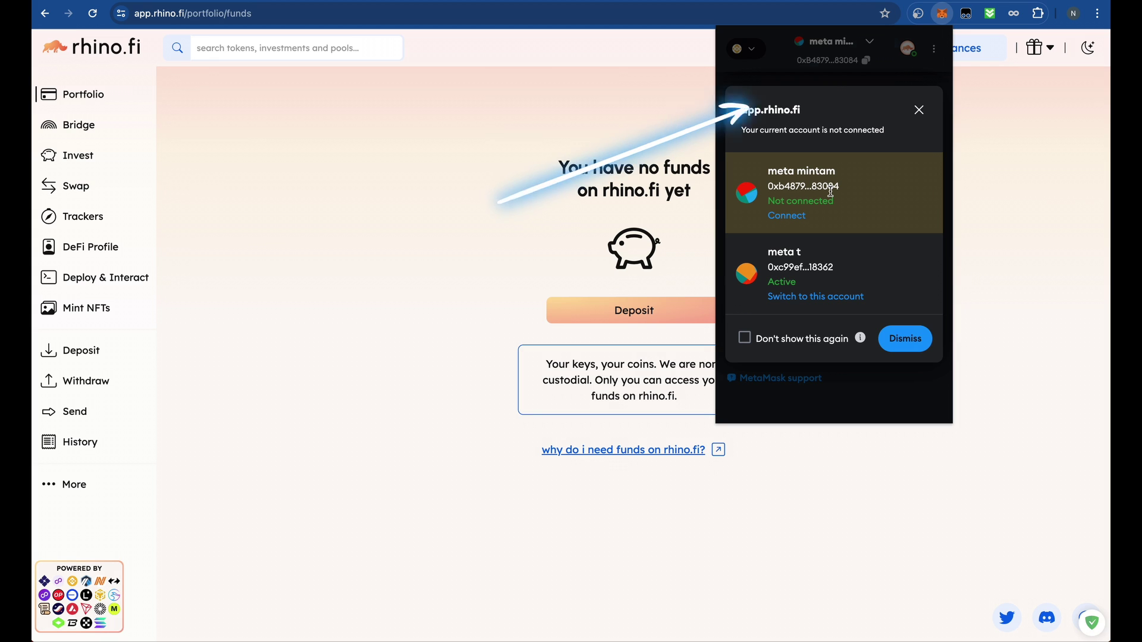
click(800, 216)
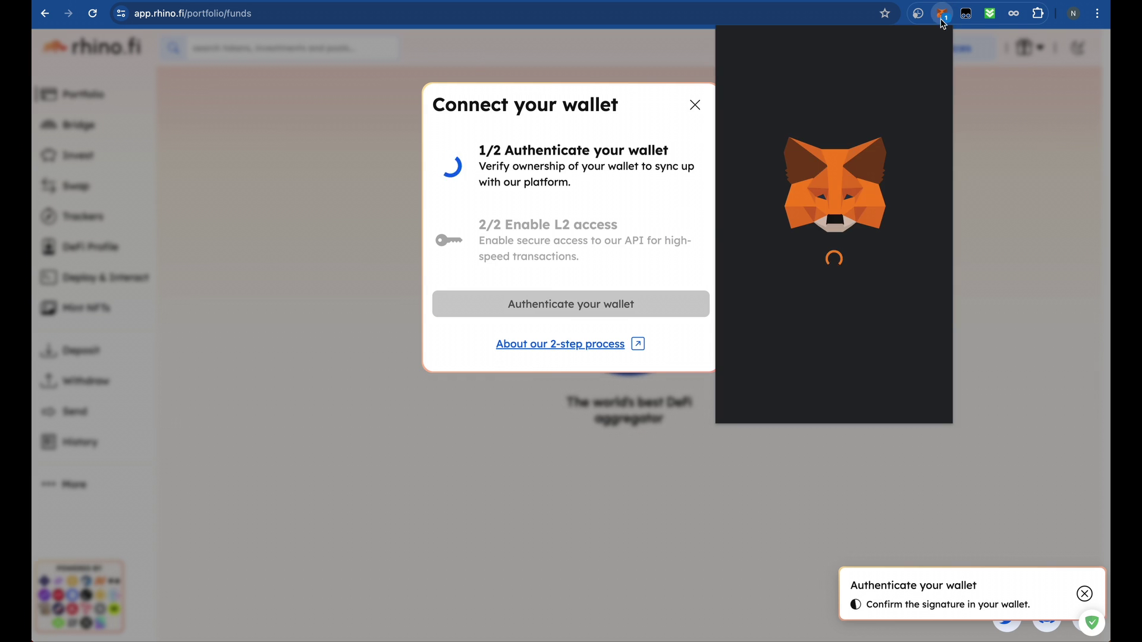
- Sign the rhino.fi wallet authentication in MetaMask and enable L2 access for the connected wallet
click(910, 400)
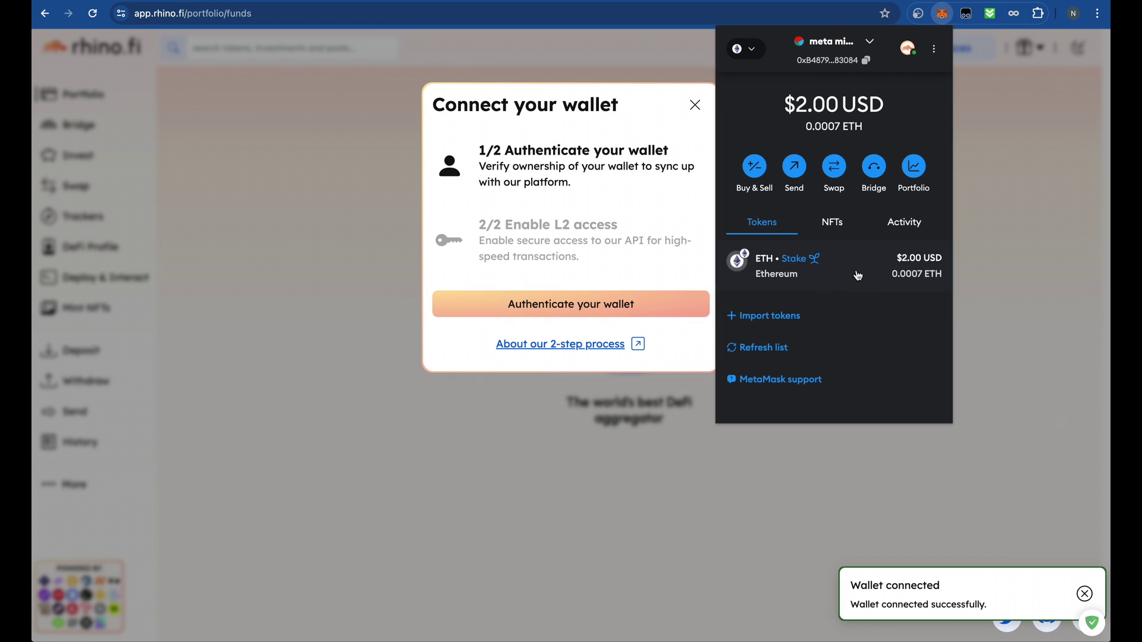
click(659, 216)
click(637, 303)
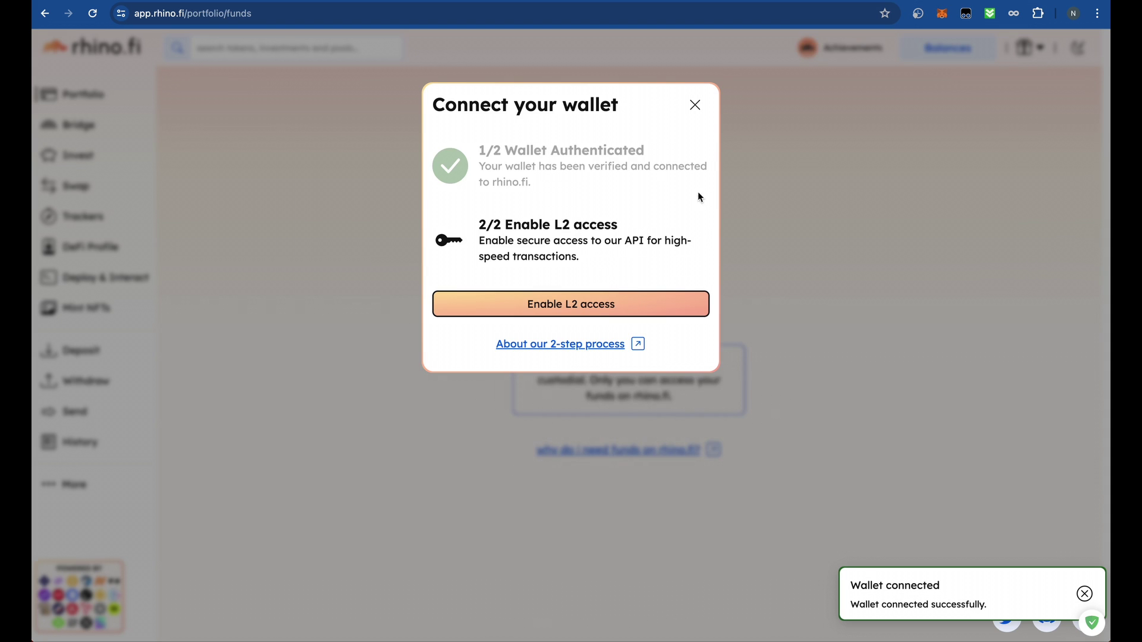
click(623, 309)
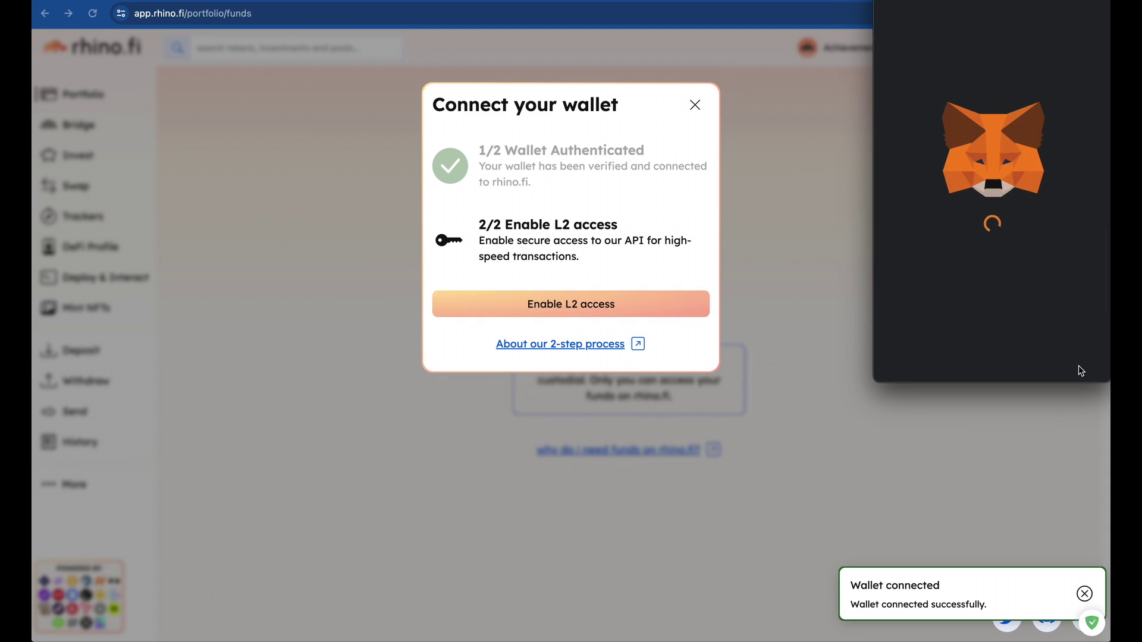
click(1050, 355)
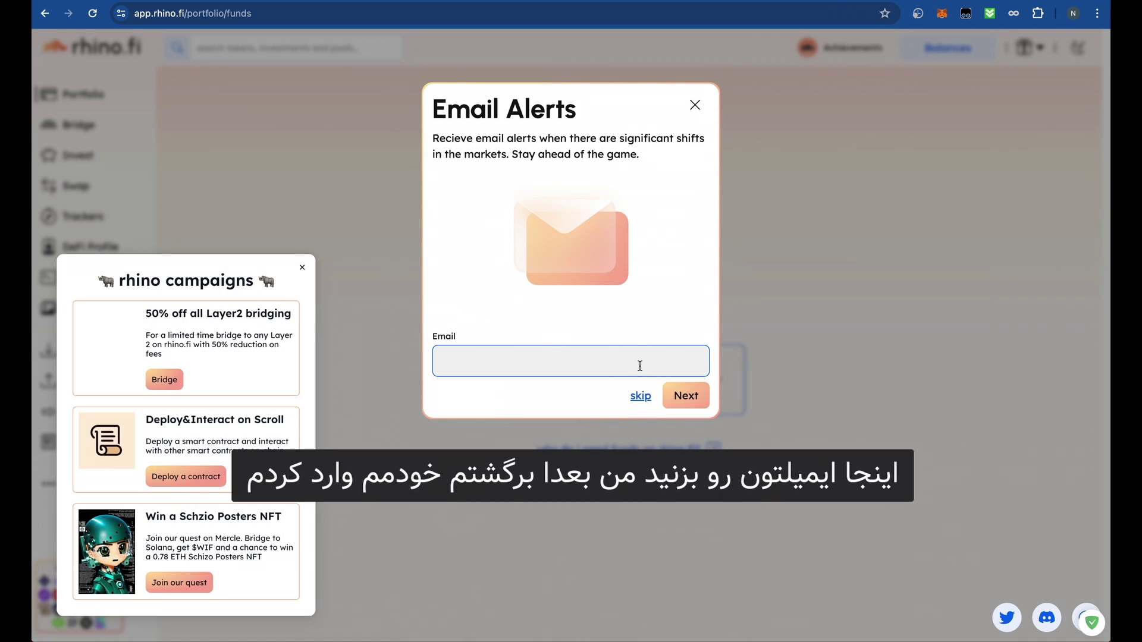
- Skip the email alerts and close the account setup and rhino campaigns popups
click(638, 395)
click(639, 409)
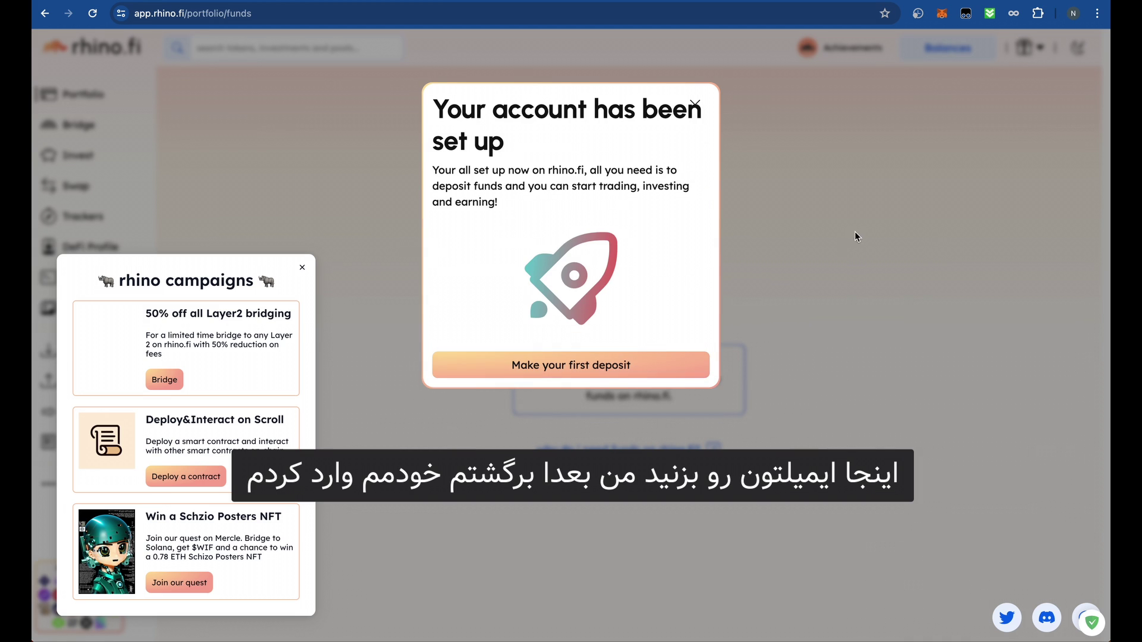
click(695, 104)
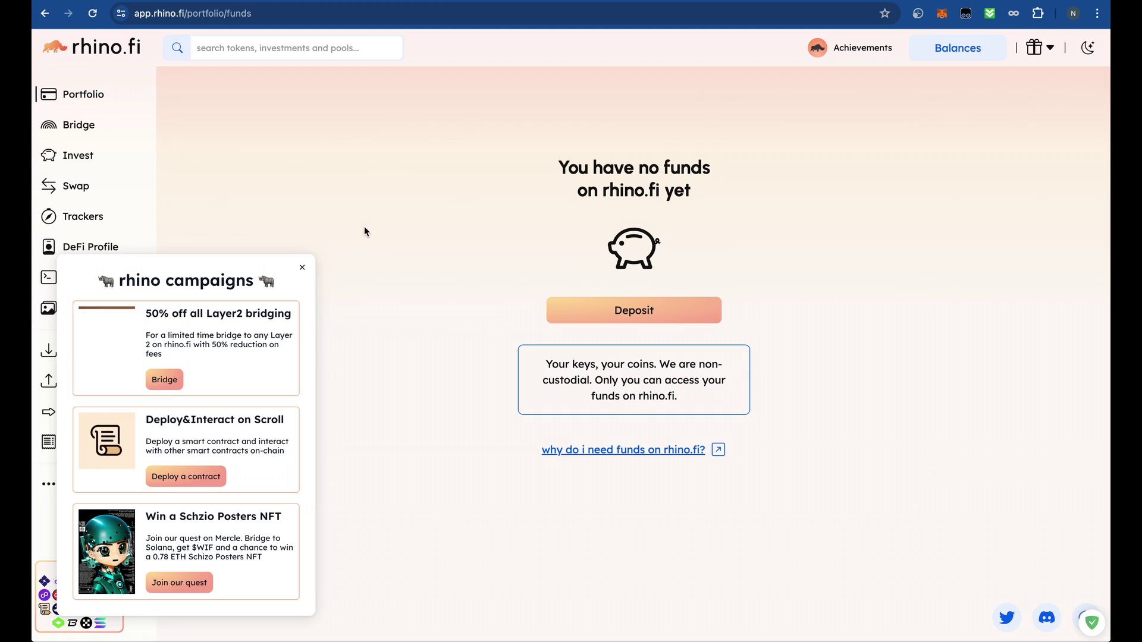
click(303, 268)
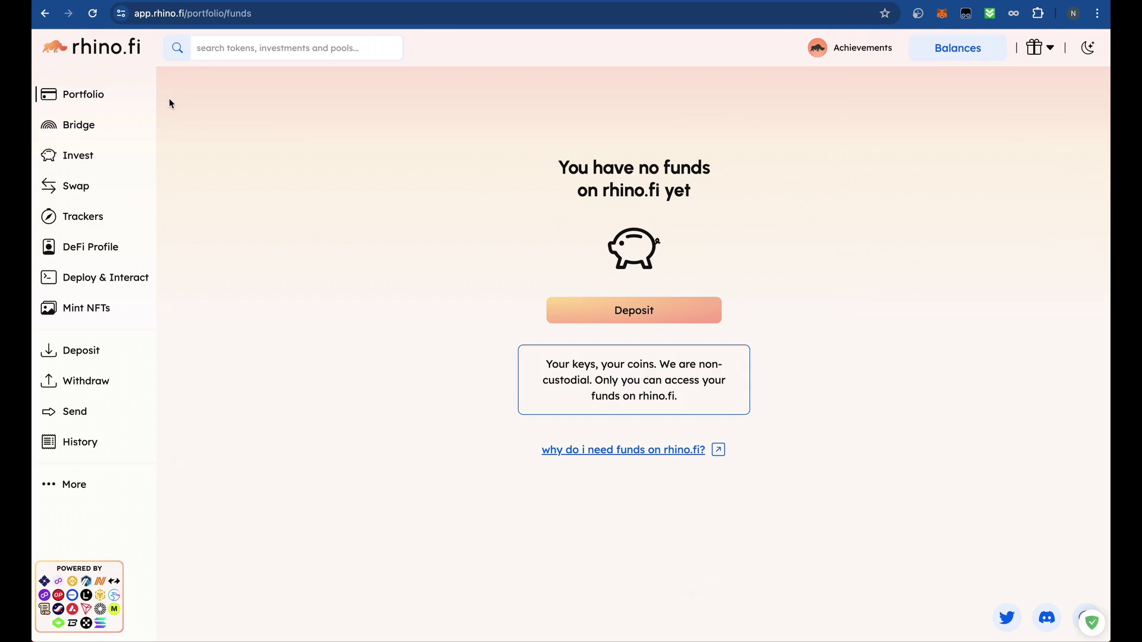
- Open the rhino.fi Bridge form and select USDT as the token to bridge
click(91, 127)
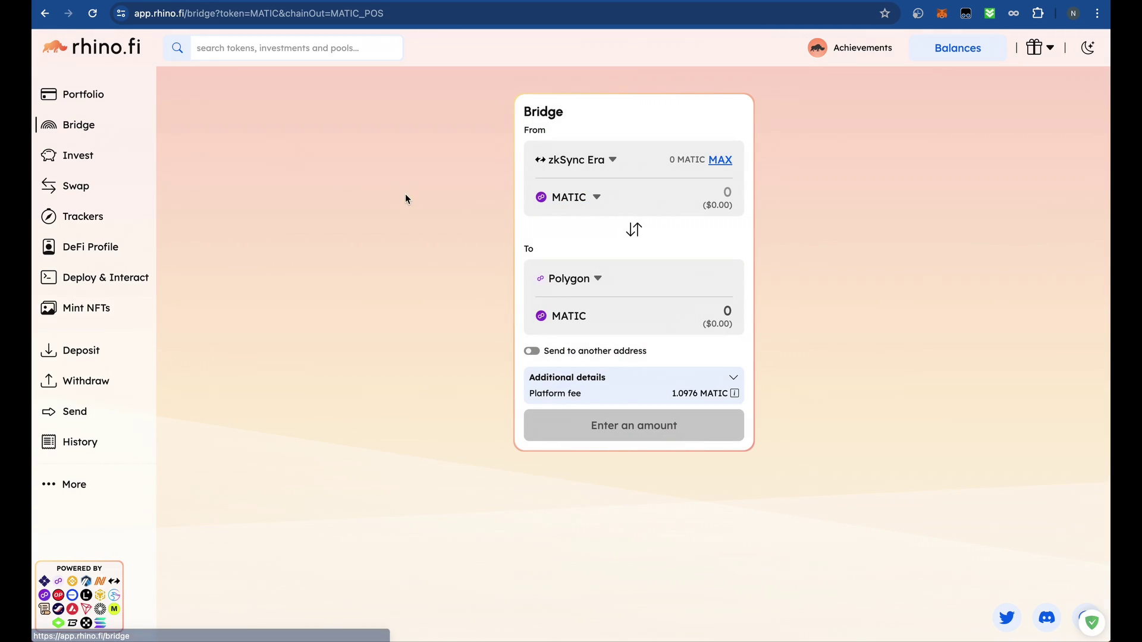
click(592, 161)
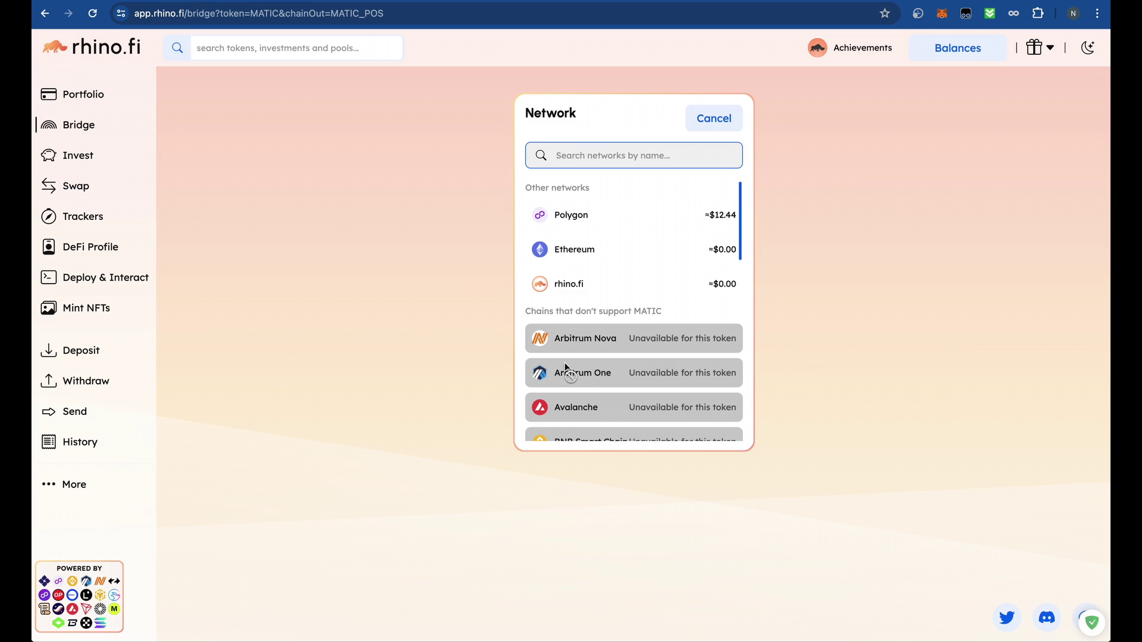
scroll(622, 249, down, 5)
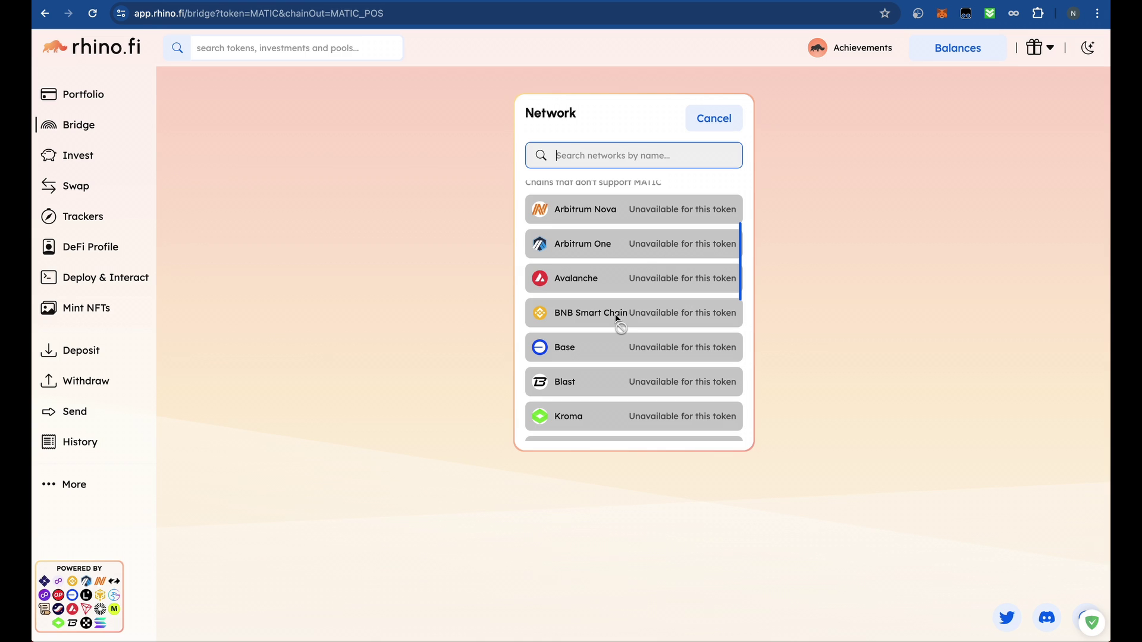
click(717, 118)
click(596, 198)
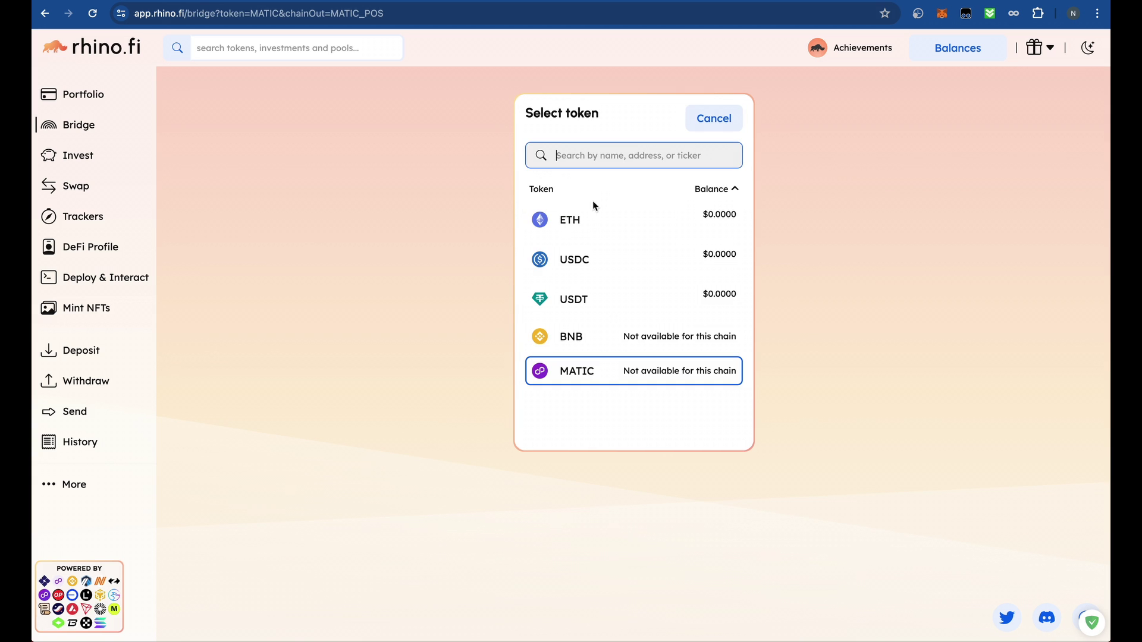
click(605, 307)
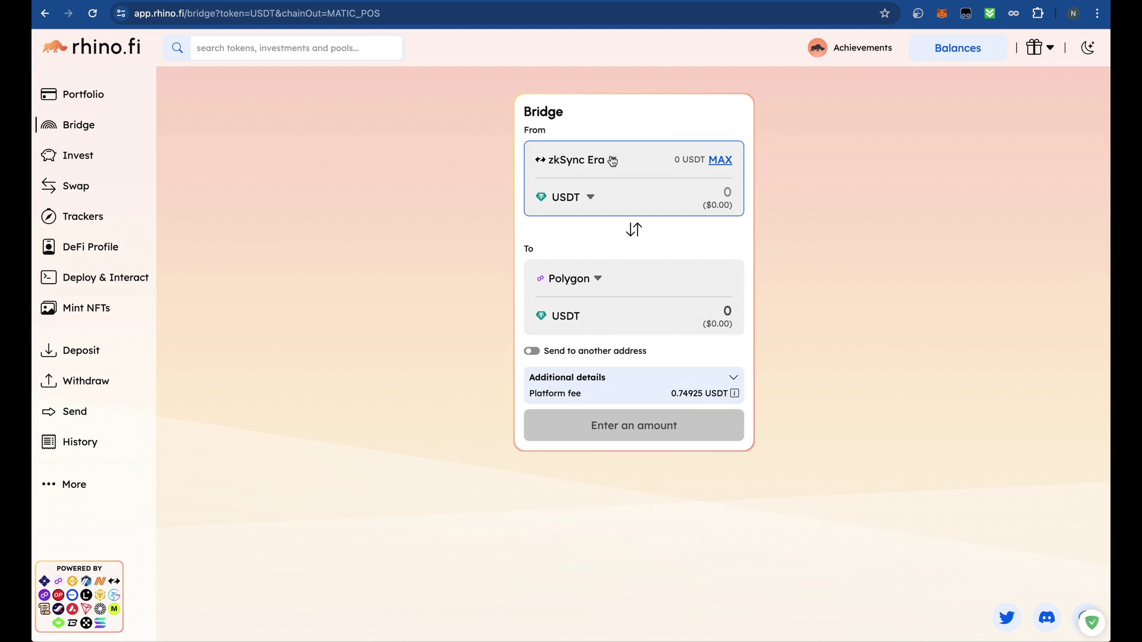
- Set the bridge source network to BNB Smart Chain and the destination to Linea
click(591, 159)
scroll(598, 303, down, 4)
scroll(597, 345, down, 1)
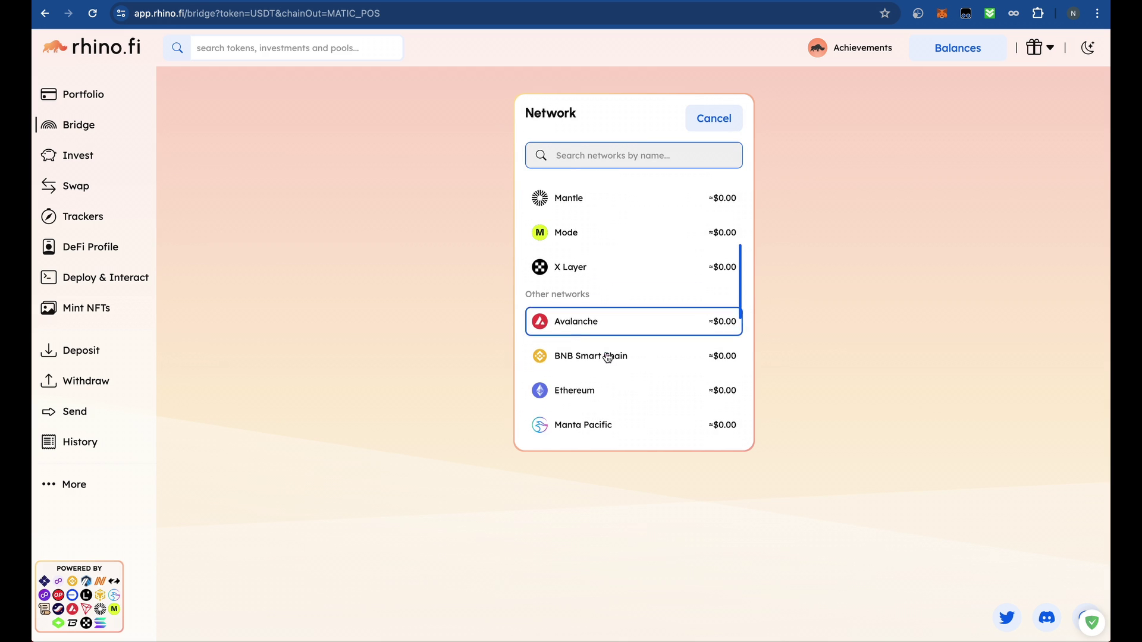
click(624, 357)
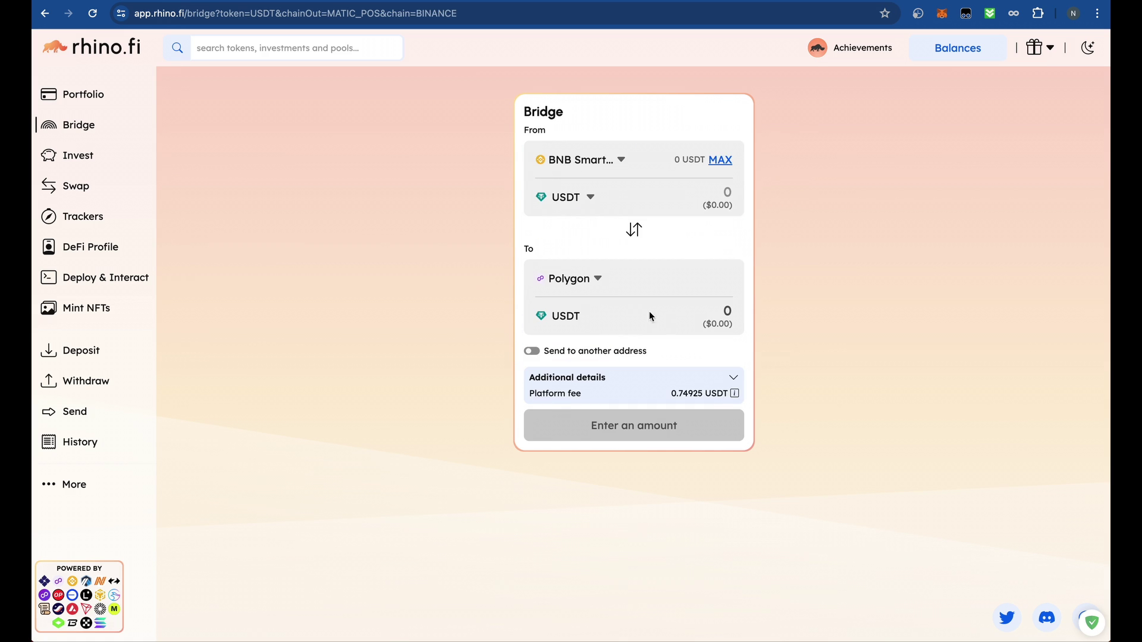
click(591, 284)
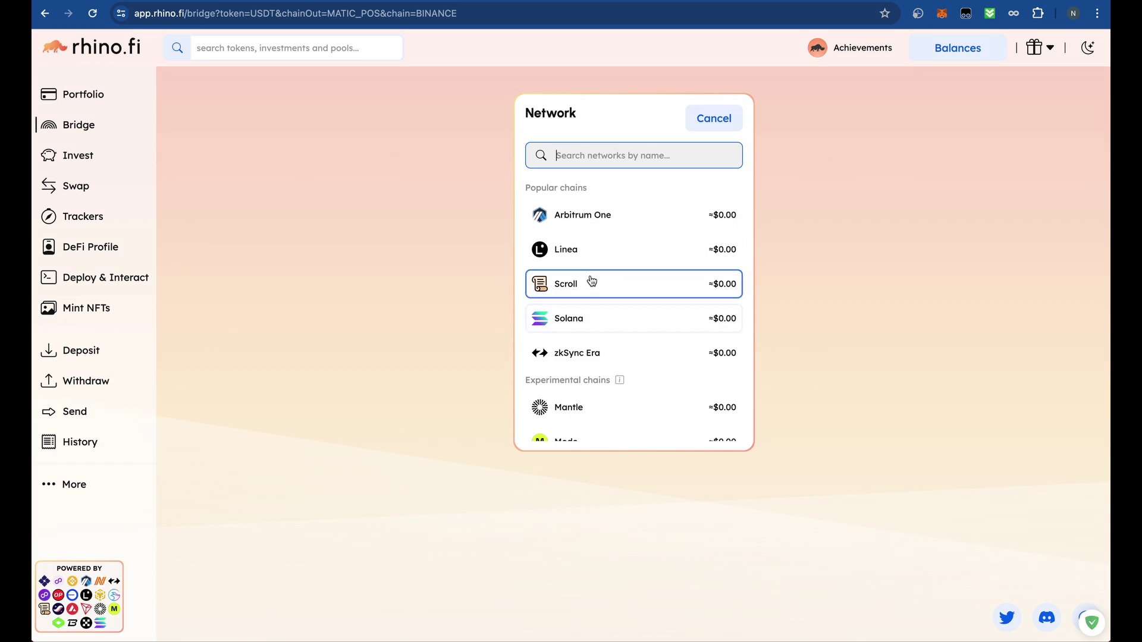
click(593, 254)
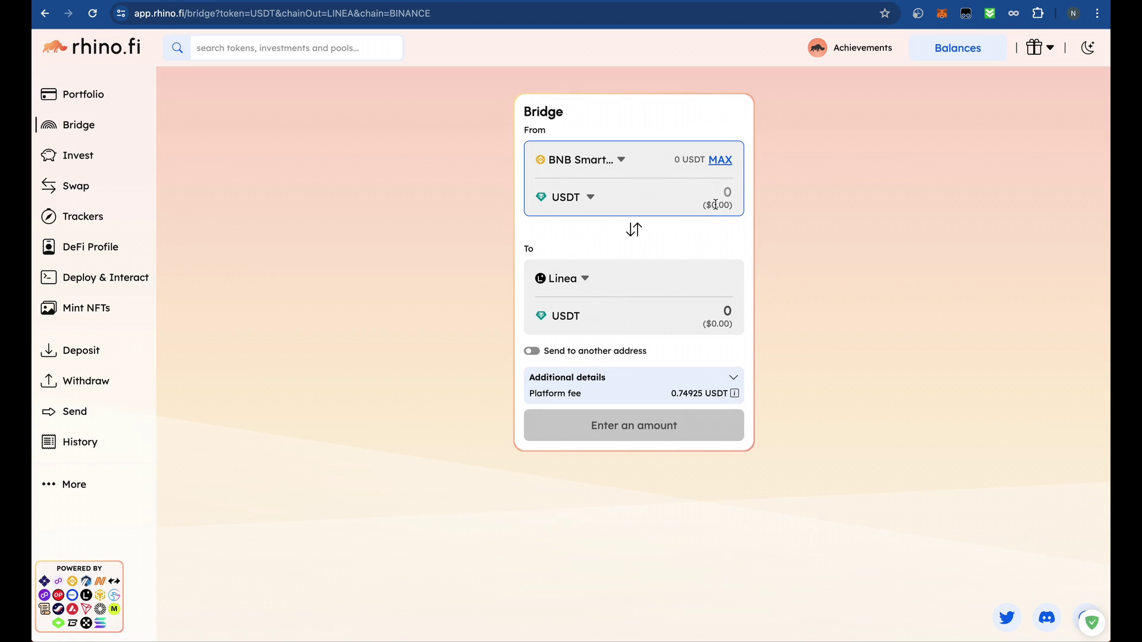
drag(712, 205, 742, 210)
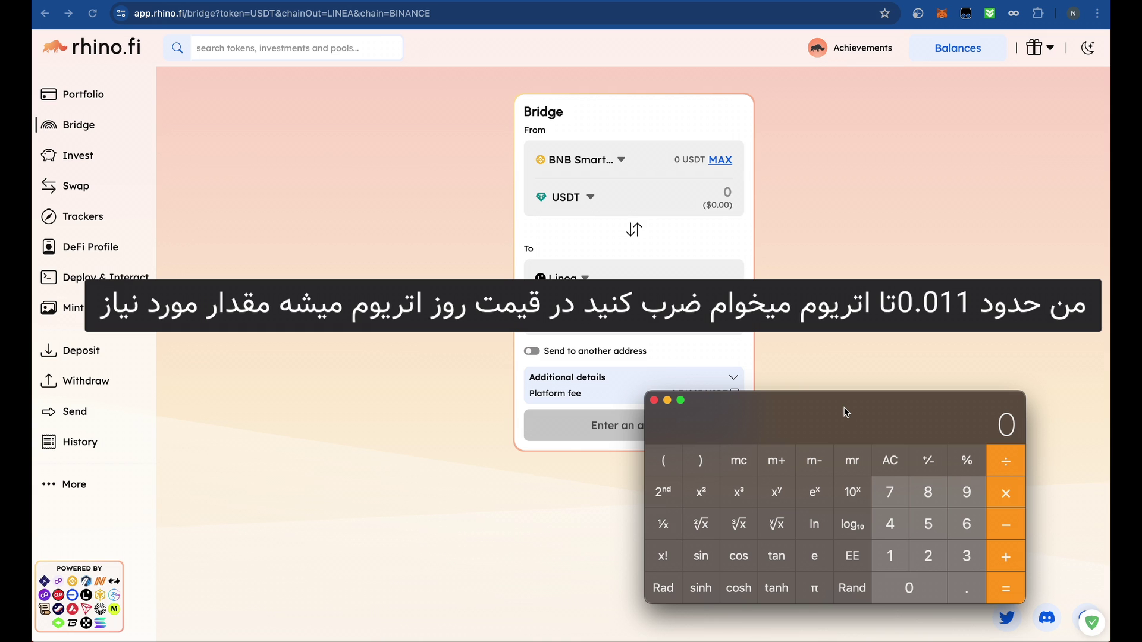
- Send 34 USDT on BNB Chain to the pasted address of the wallet's other account and confirm
drag(846, 412, 866, 391)
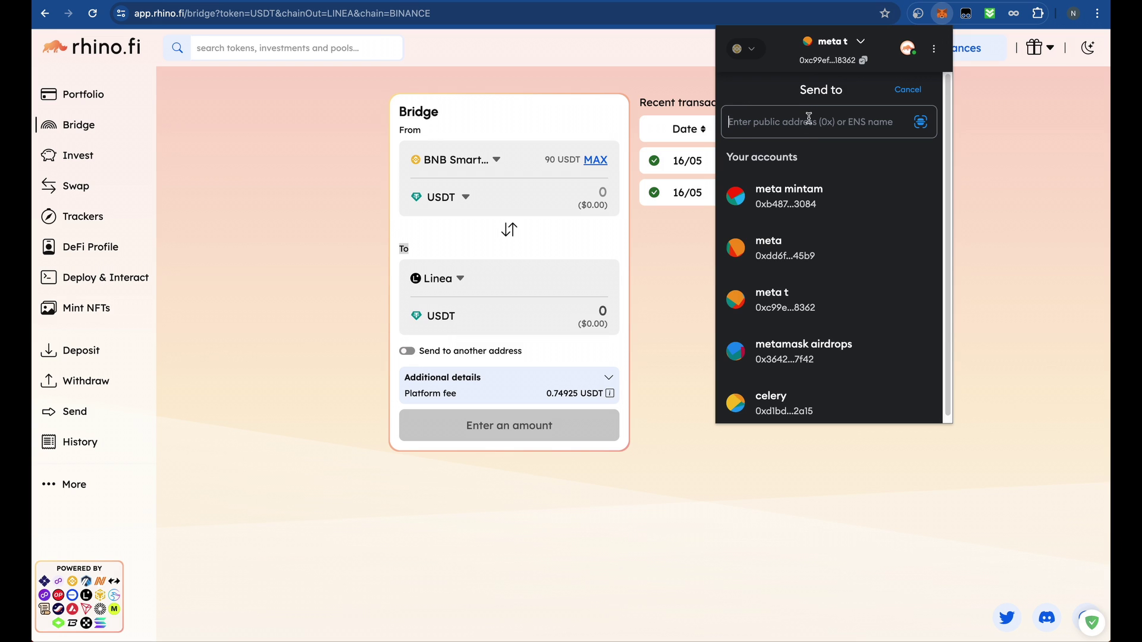
click(809, 118)
text(0xB48796D9D76Eb4dD4DDDd9fb709aEe2807D83084)
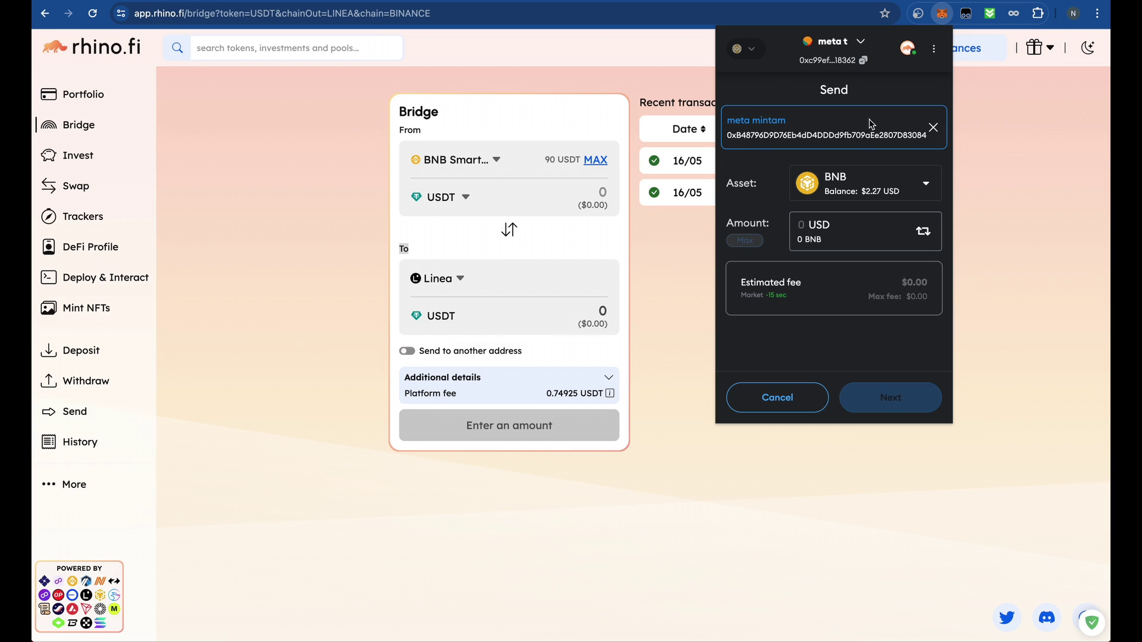
click(875, 192)
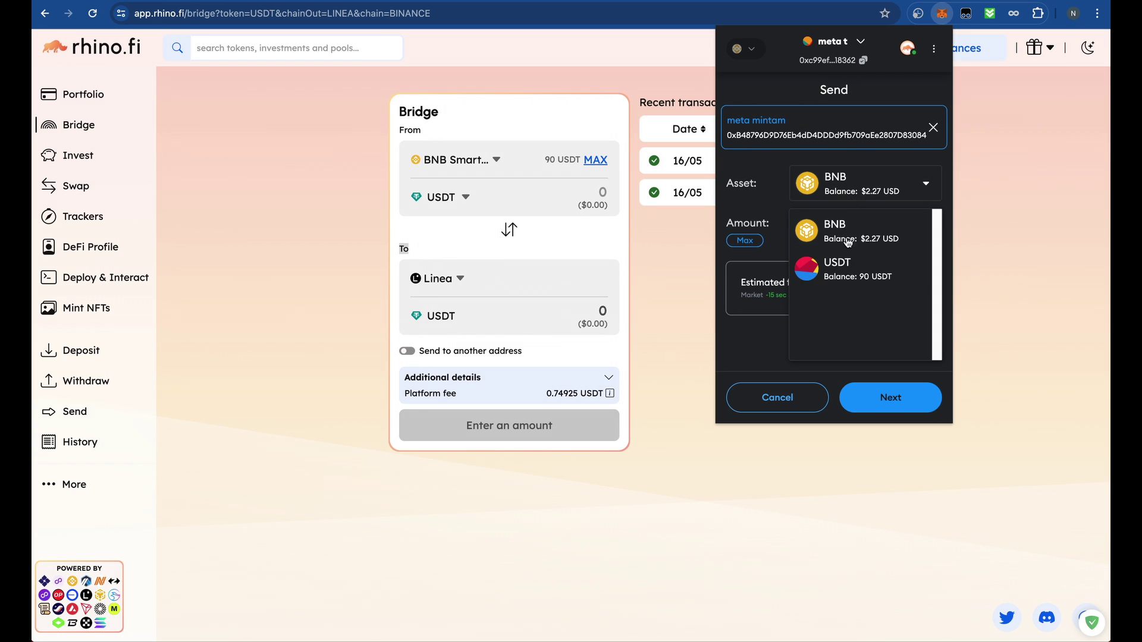
click(849, 273)
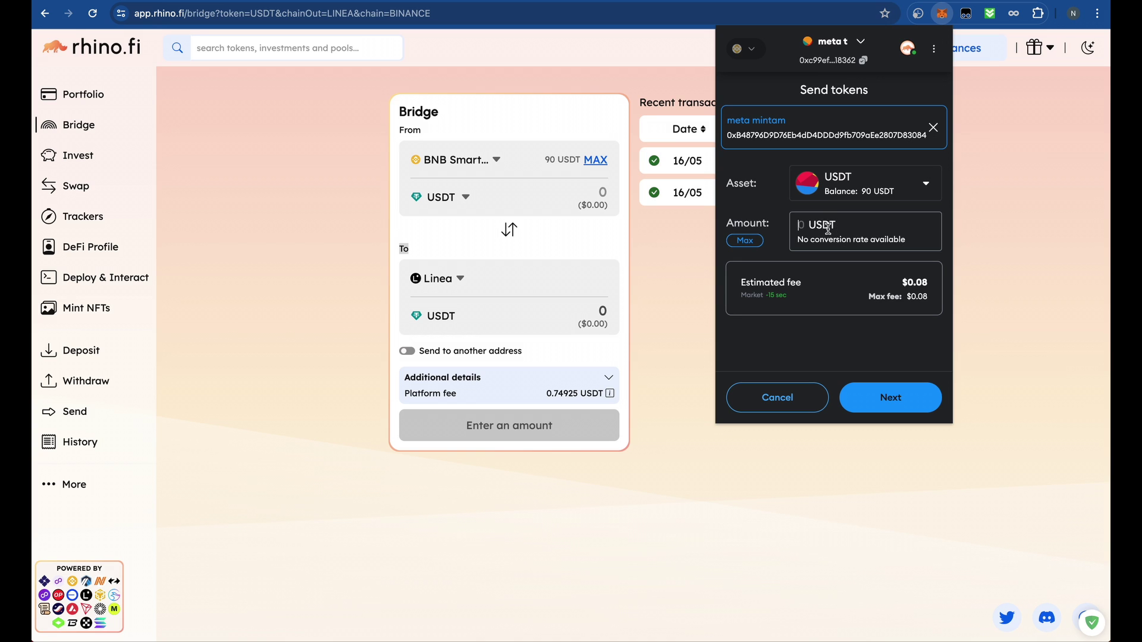
text(34)
click(901, 410)
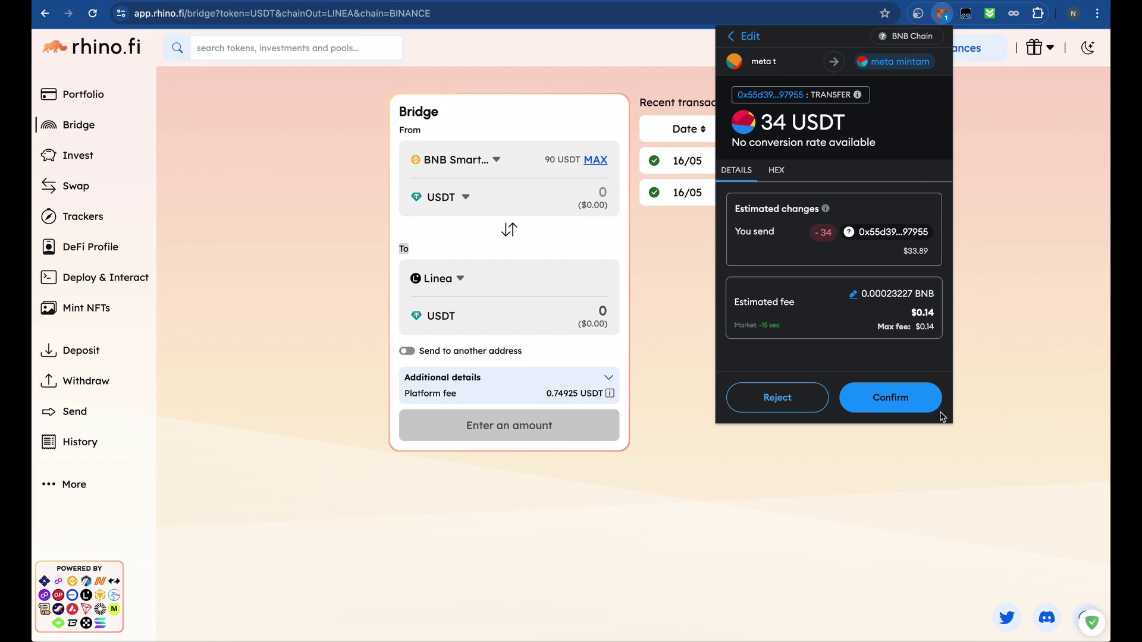
click(898, 403)
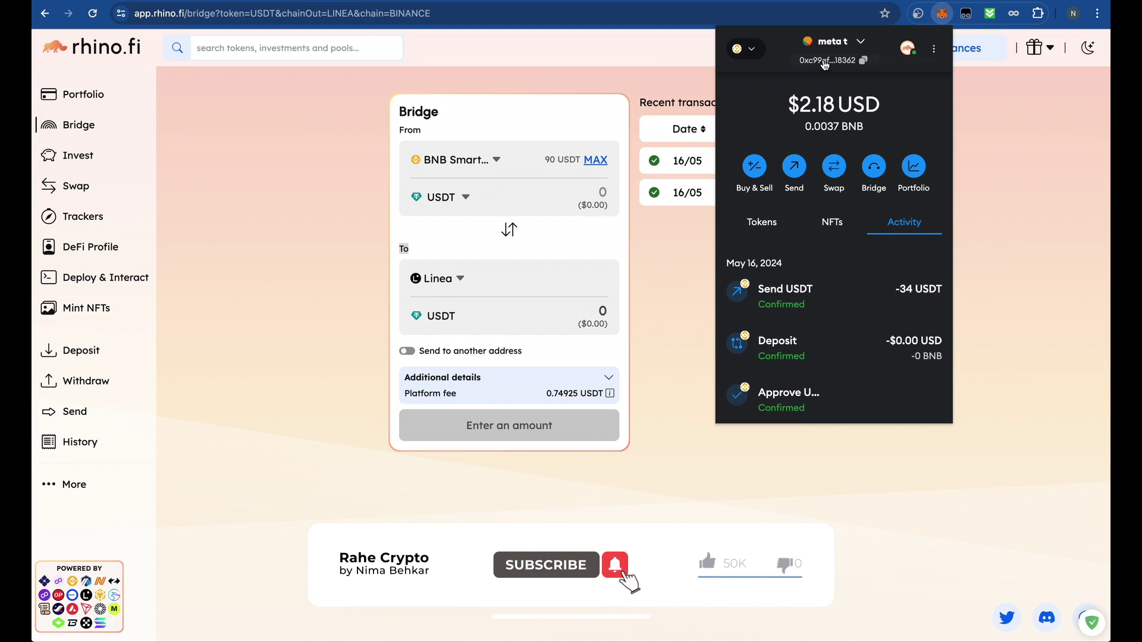
- Switch MetaMask to the receiving account and check its token balances
click(837, 42)
click(797, 116)
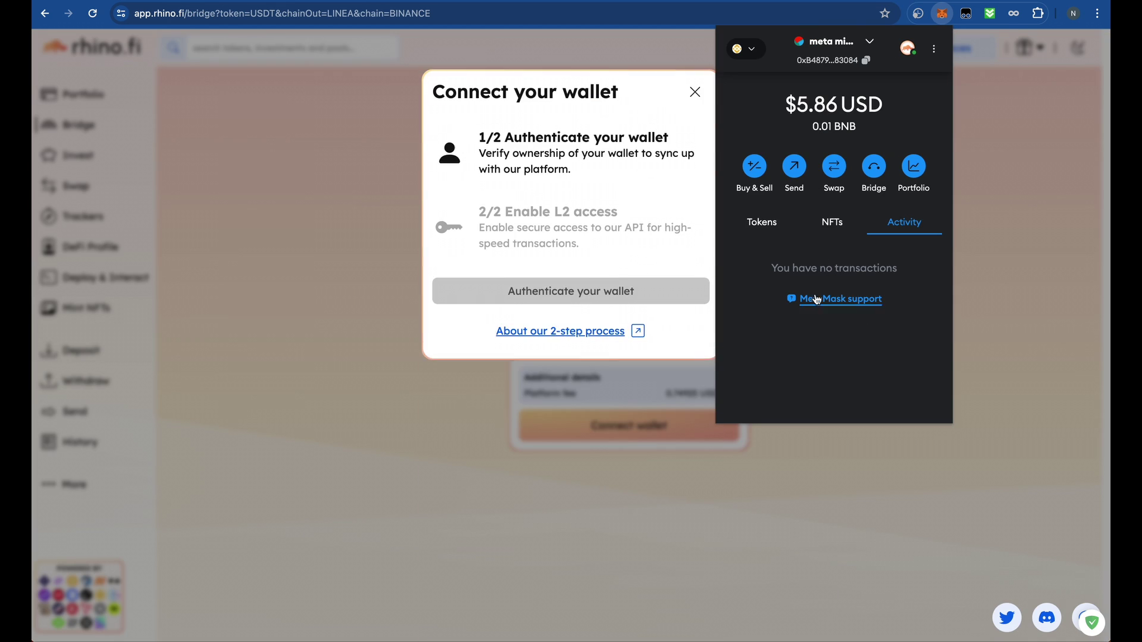
click(778, 228)
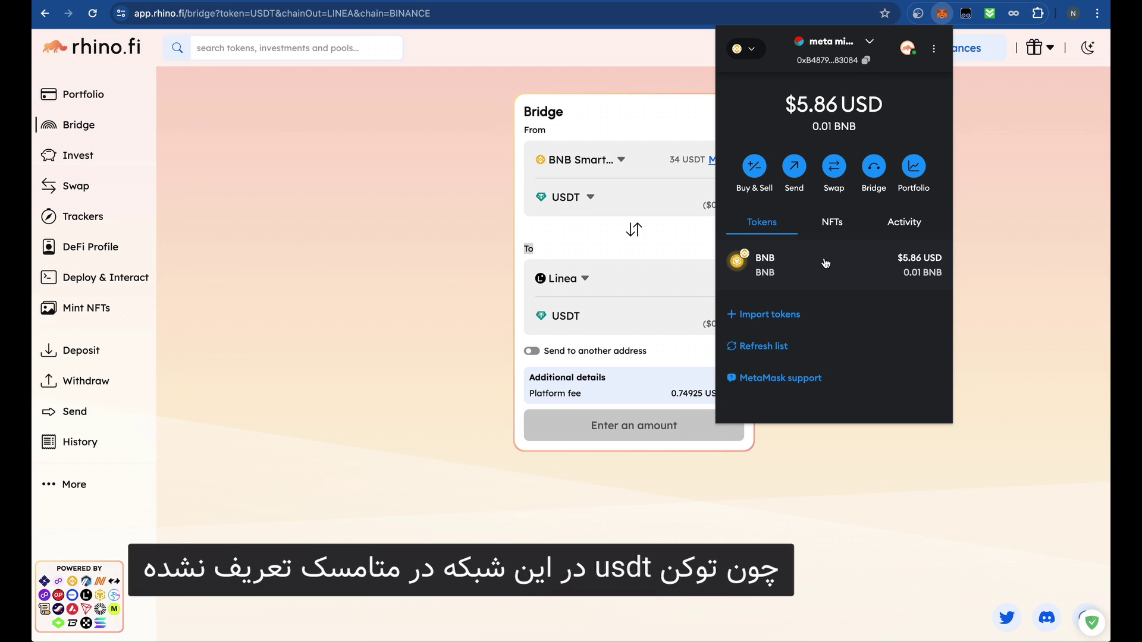
click(538, 219)
drag(665, 158, 706, 159)
click(941, 13)
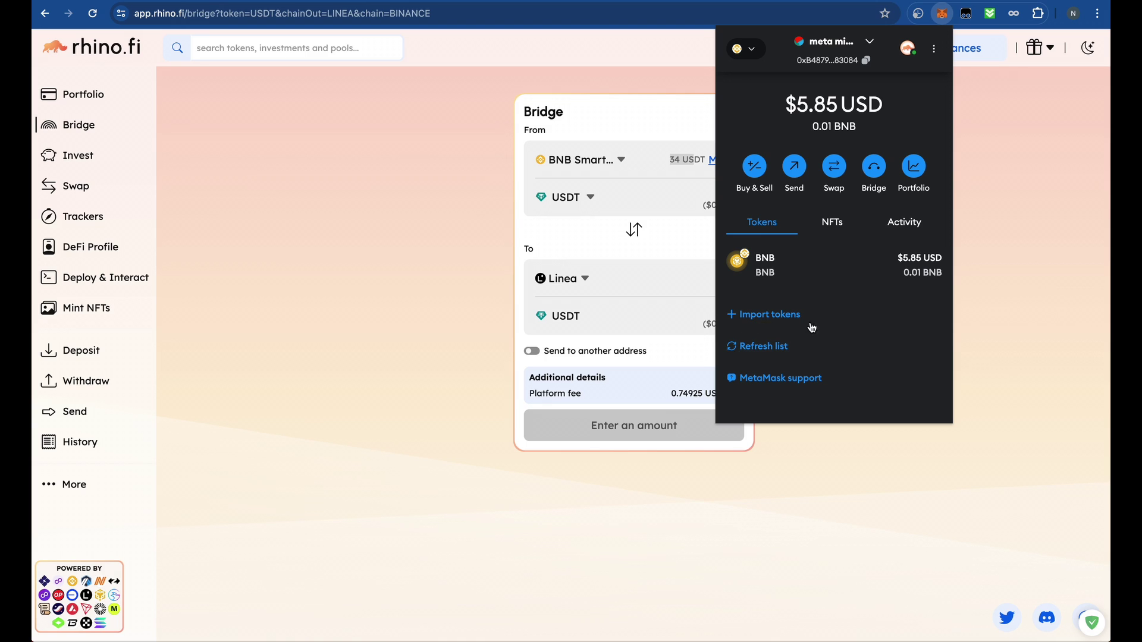
- Start a custom token import and put the cursor in the token contract address field
click(773, 316)
click(892, 253)
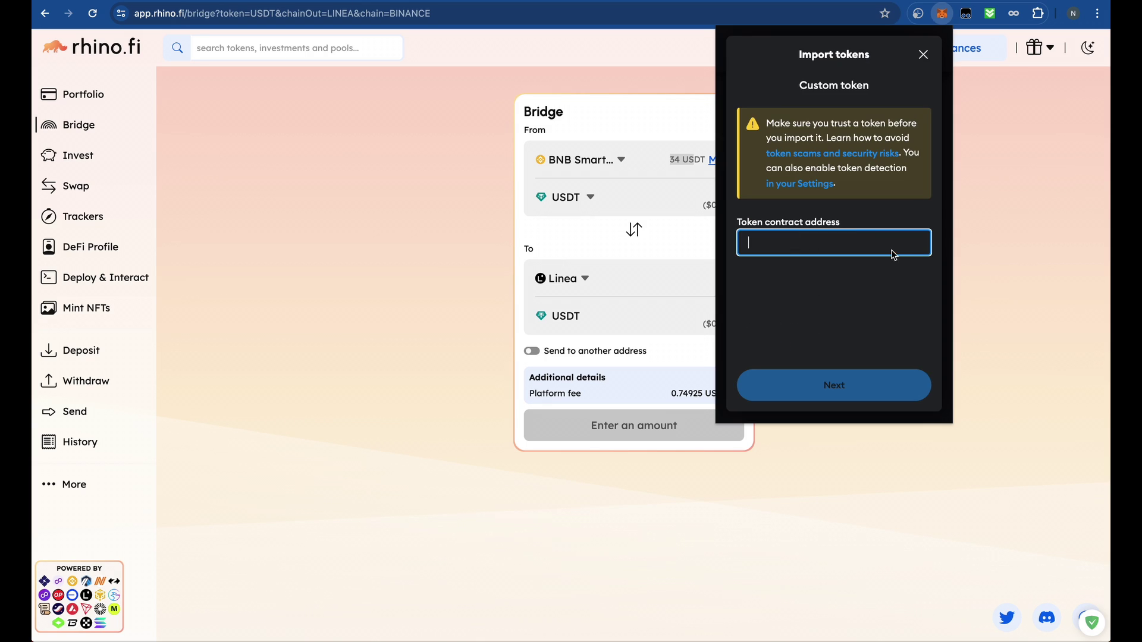
drag(841, 222, 813, 224)
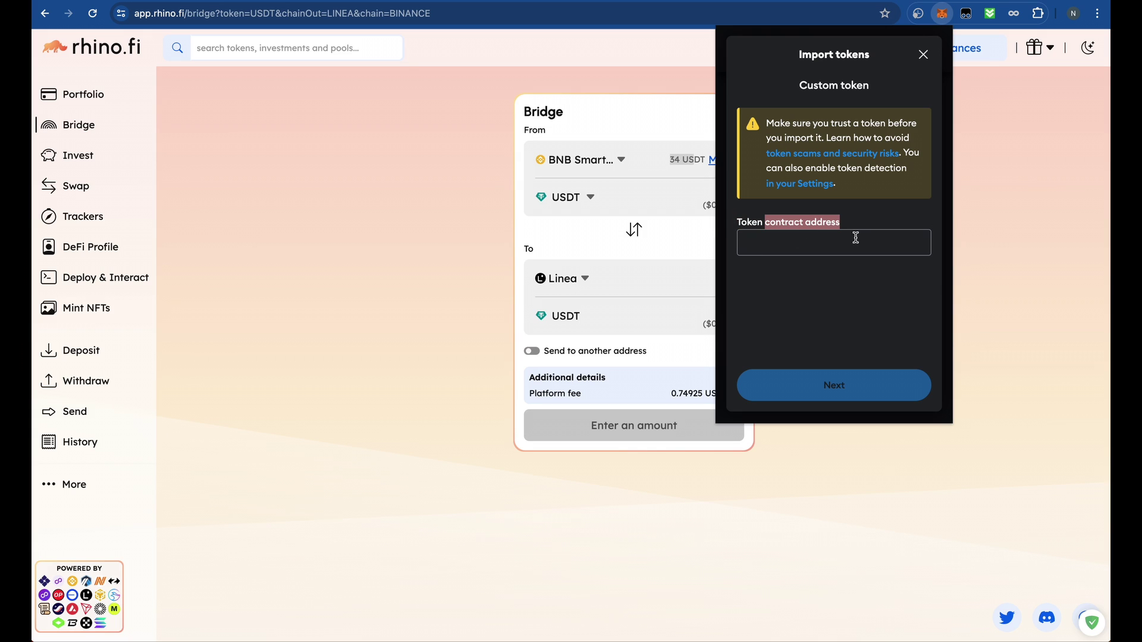
click(822, 250)
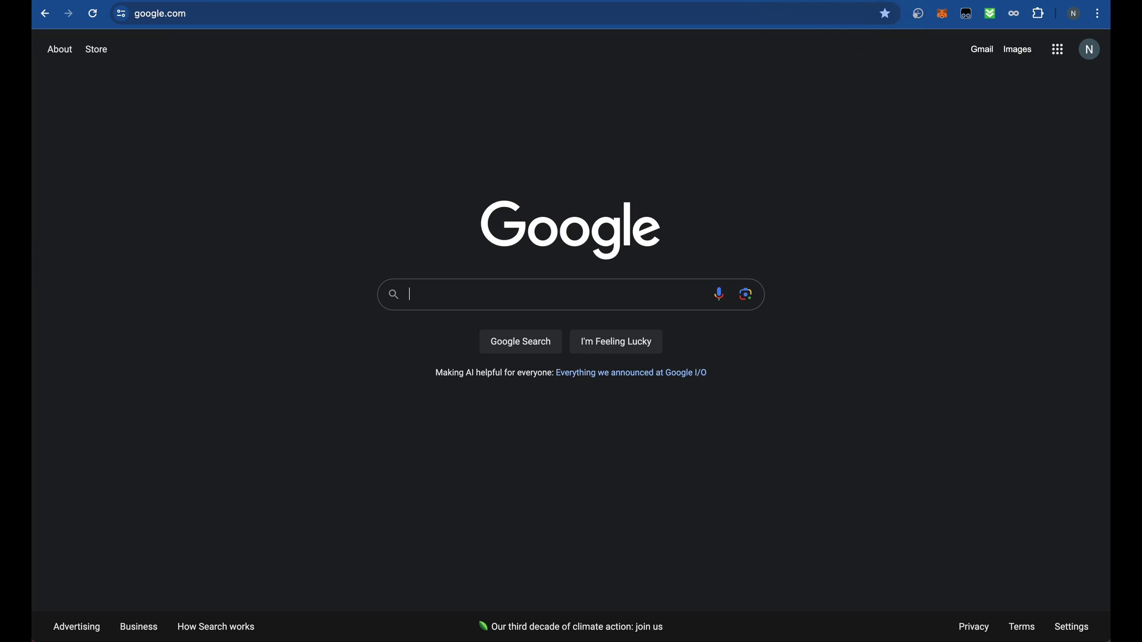
- Go to coinmarketcap.com, search 'usdt' and open the Tether USDT page
click(745, 8)
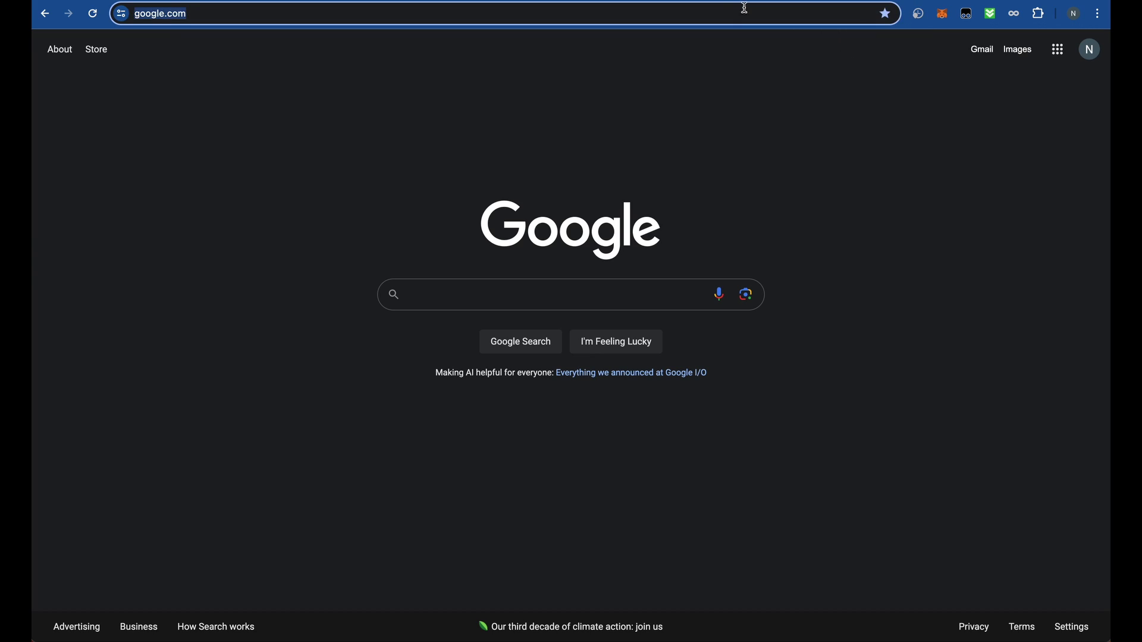
text(coinmarketcap.com)
key(Return)
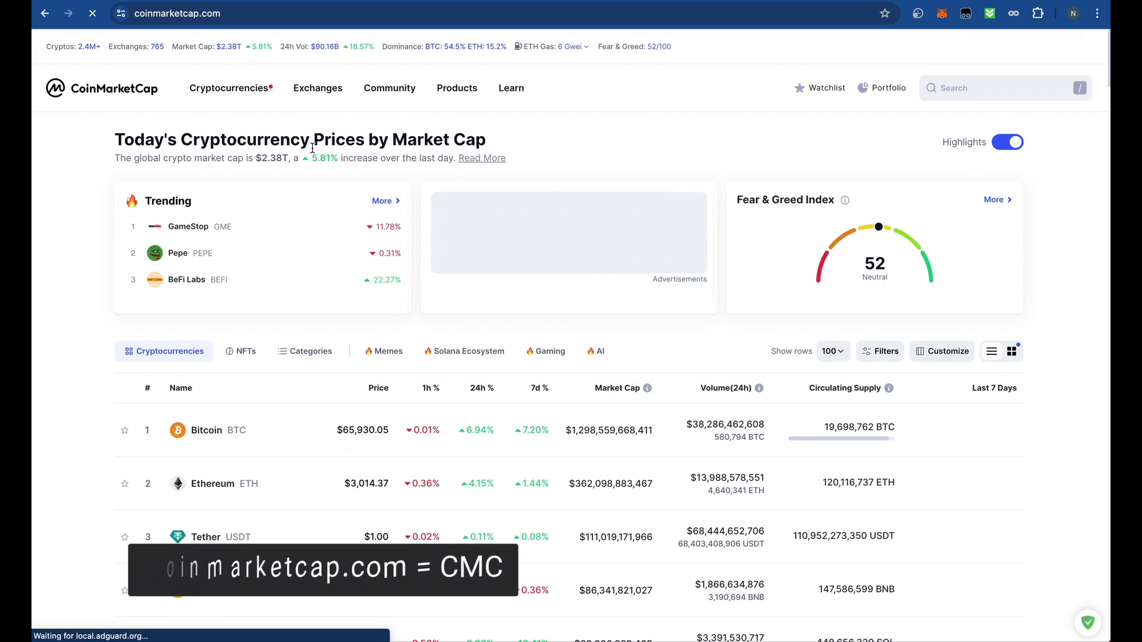
click(973, 89)
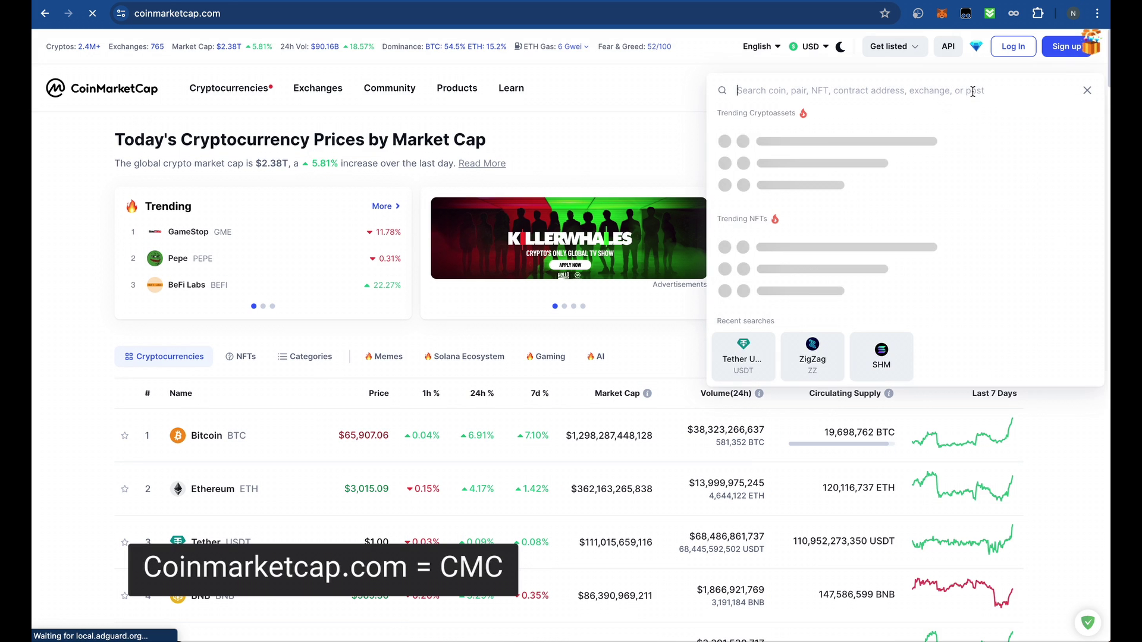
text(usdt)
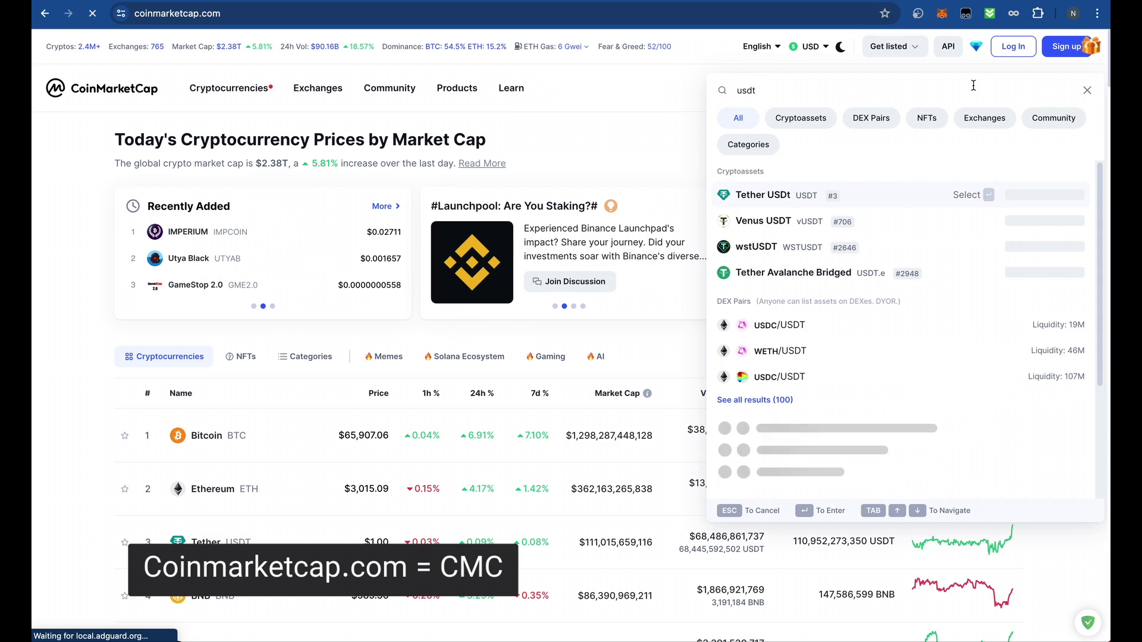
click(793, 198)
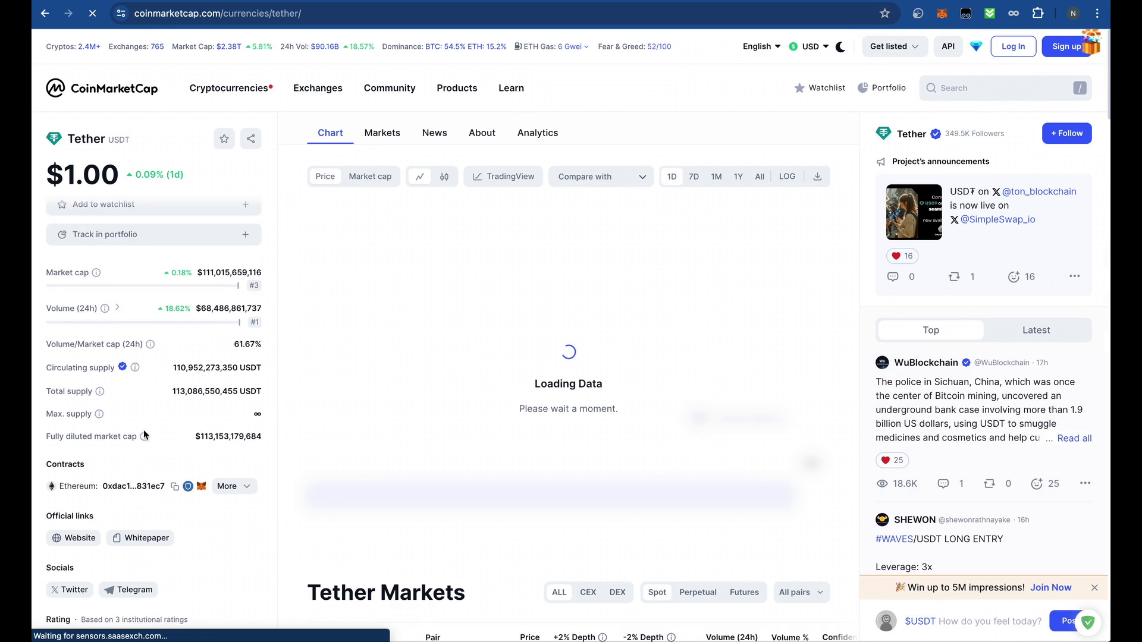
- Copy Tether's BNB Smart Chain (BEP20) contract address from the expanded contracts list
click(73, 403)
double_click(74, 403)
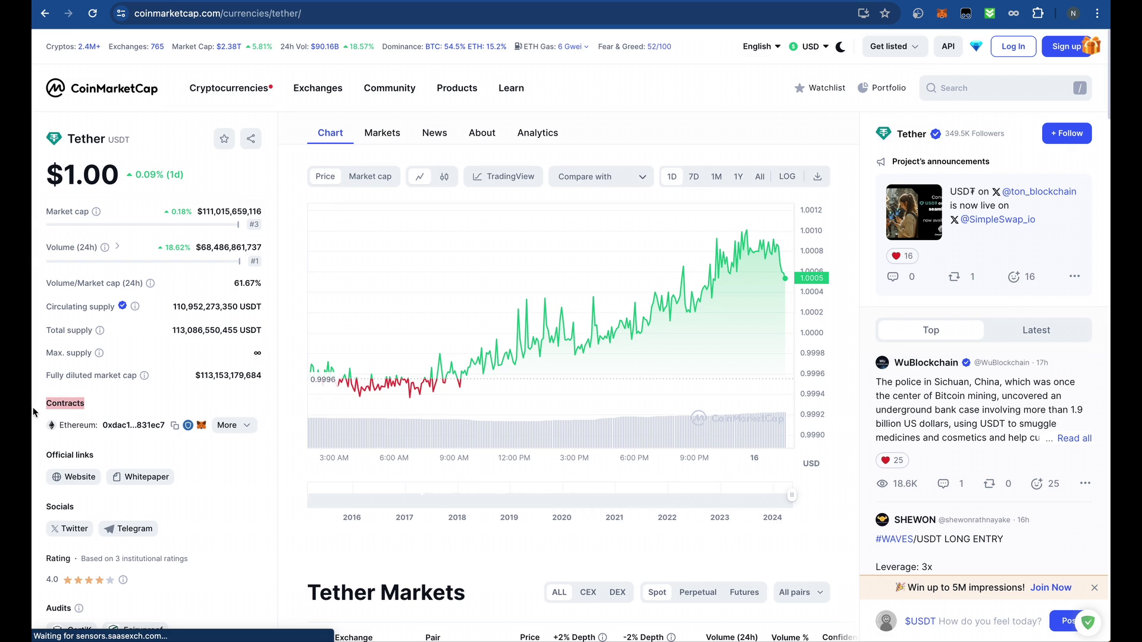
click(243, 426)
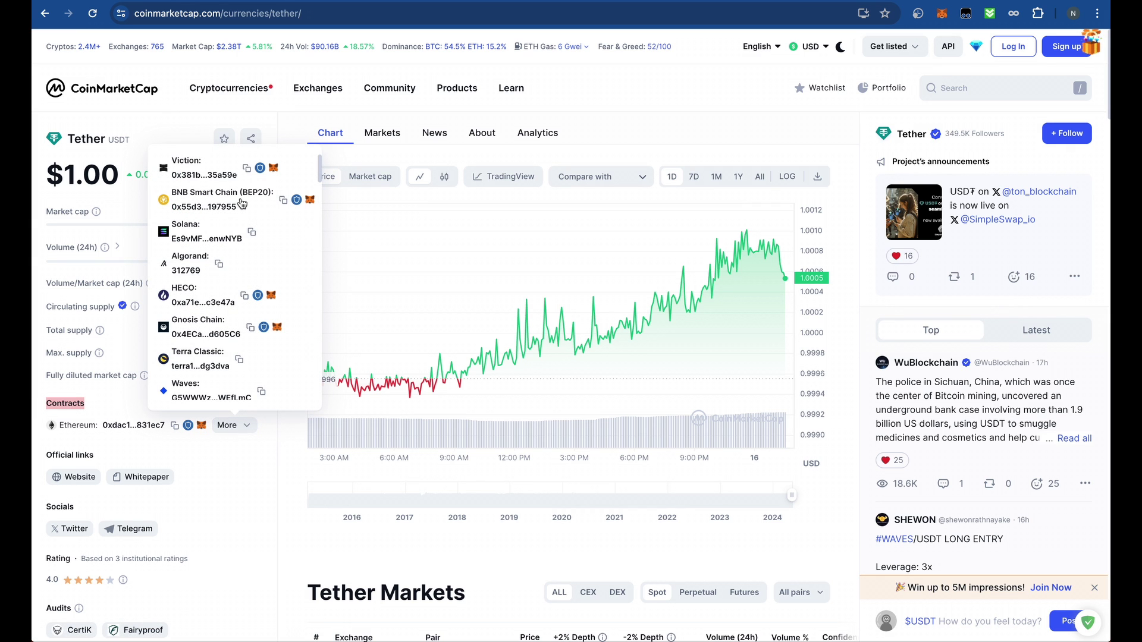
scroll(241, 205, down, 2)
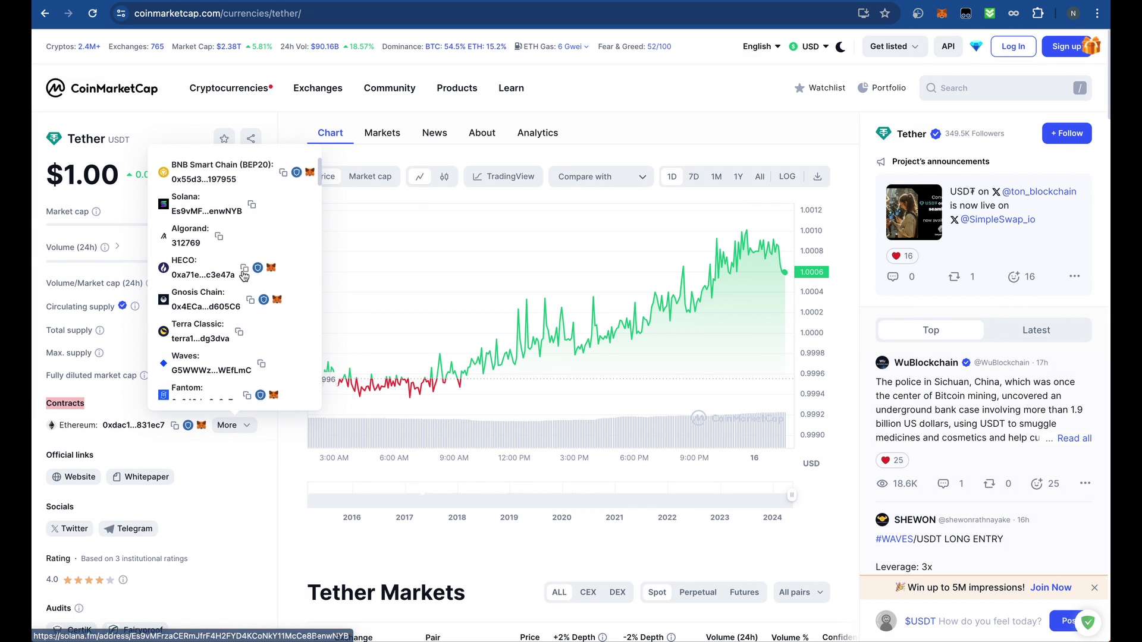
scroll(238, 207, up, 2)
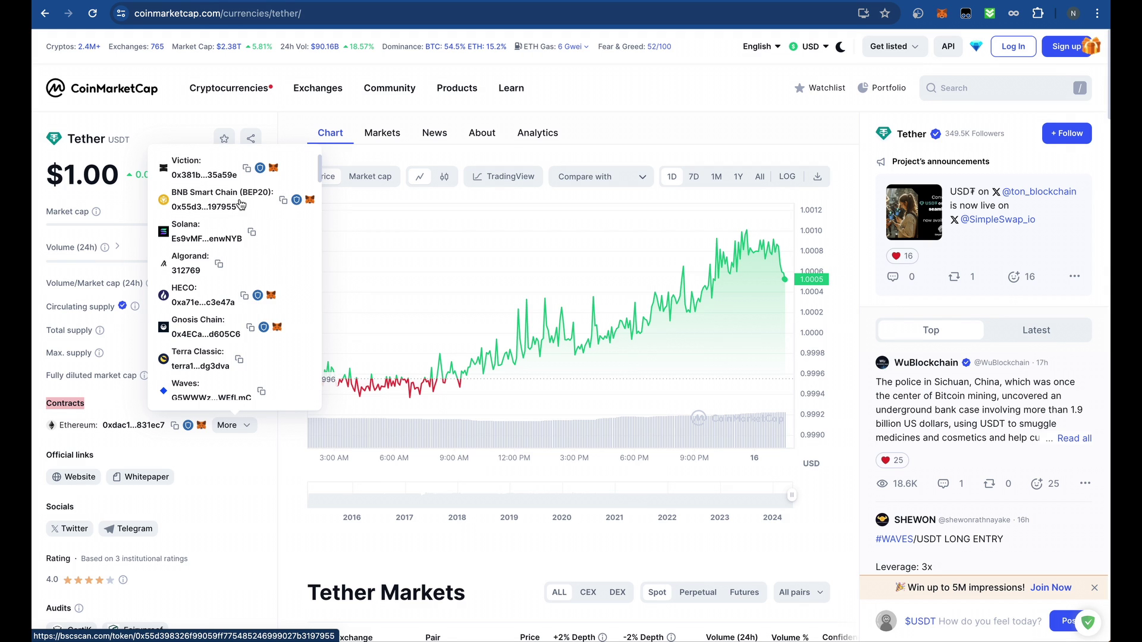
click(284, 202)
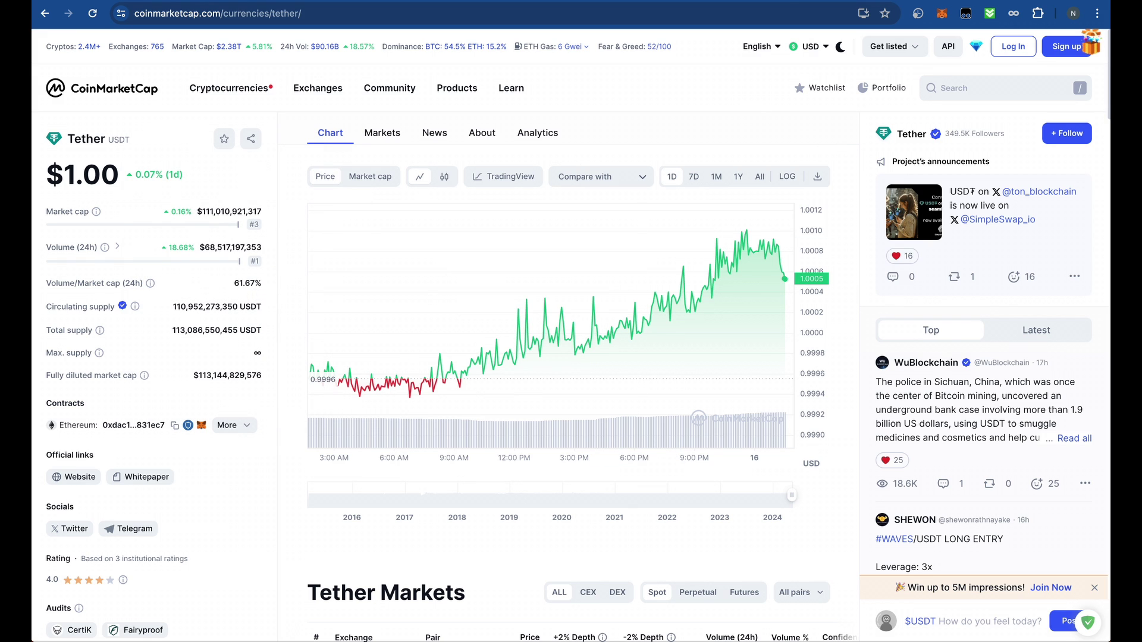
- Import Tether USD into MetaMask from the pasted BEP20 contract address, showing 34 USDT
click(941, 14)
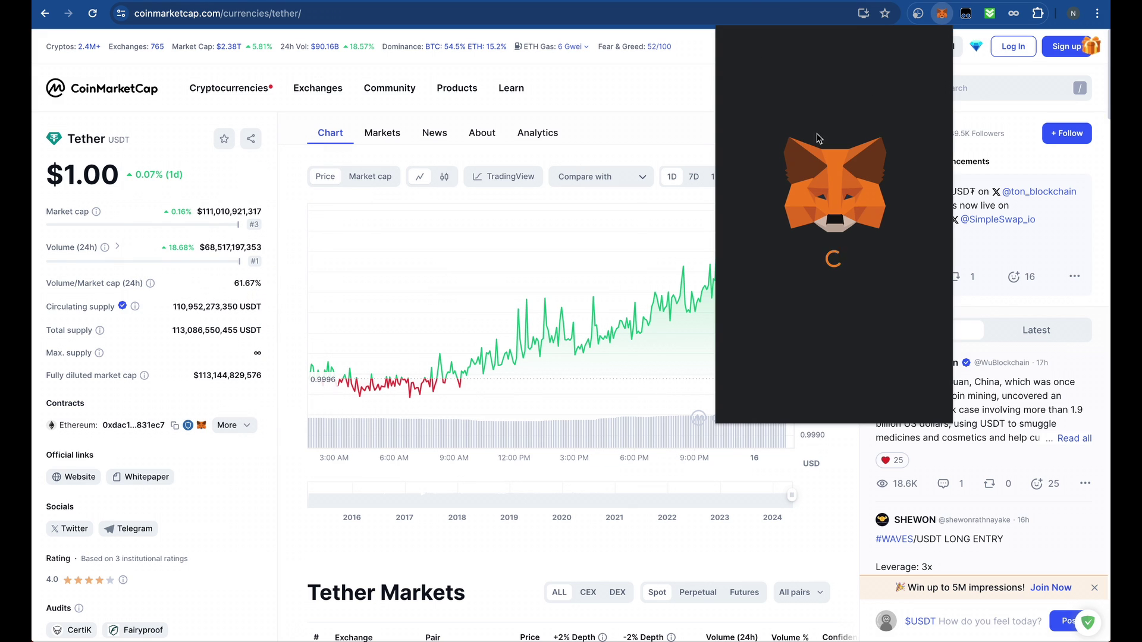
click(791, 315)
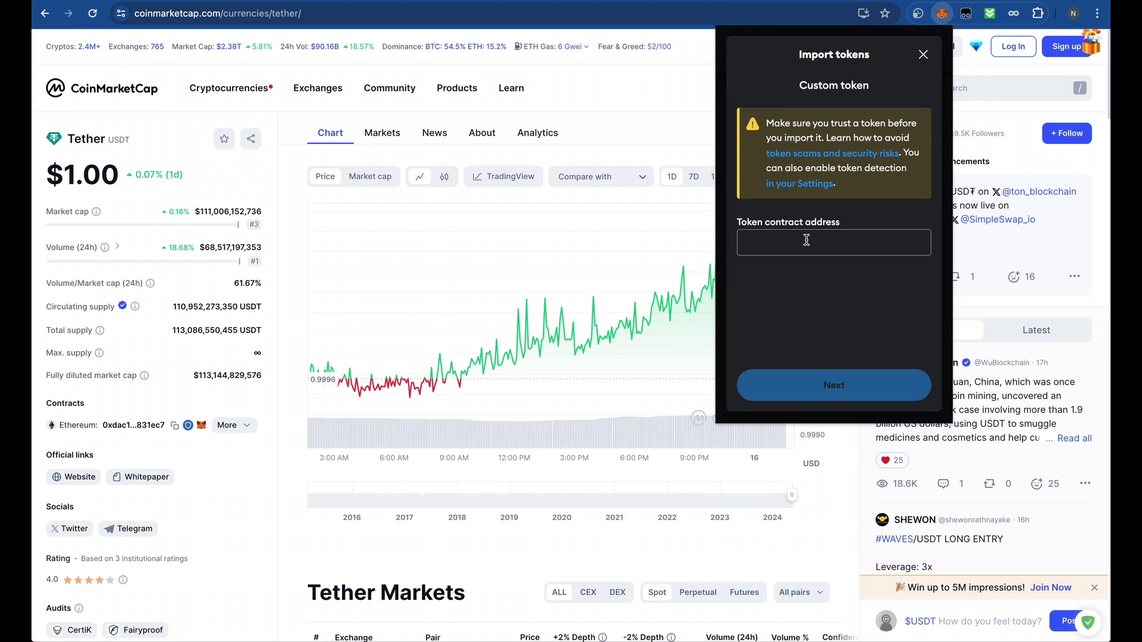
click(806, 242)
key(ctrl+v)
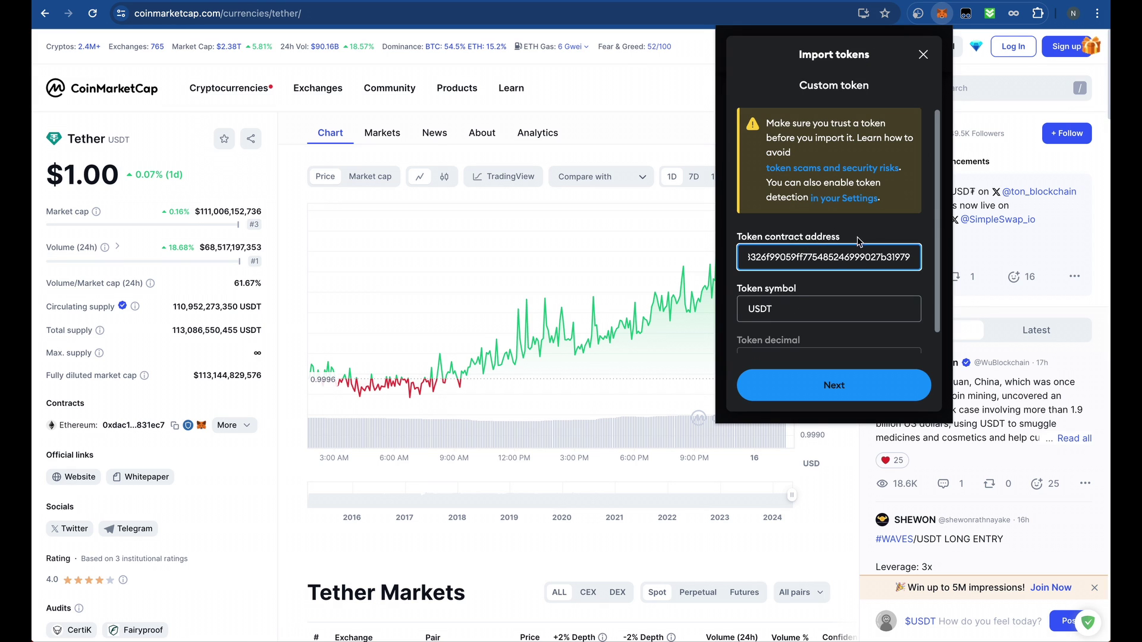
scroll(844, 275, down, 1)
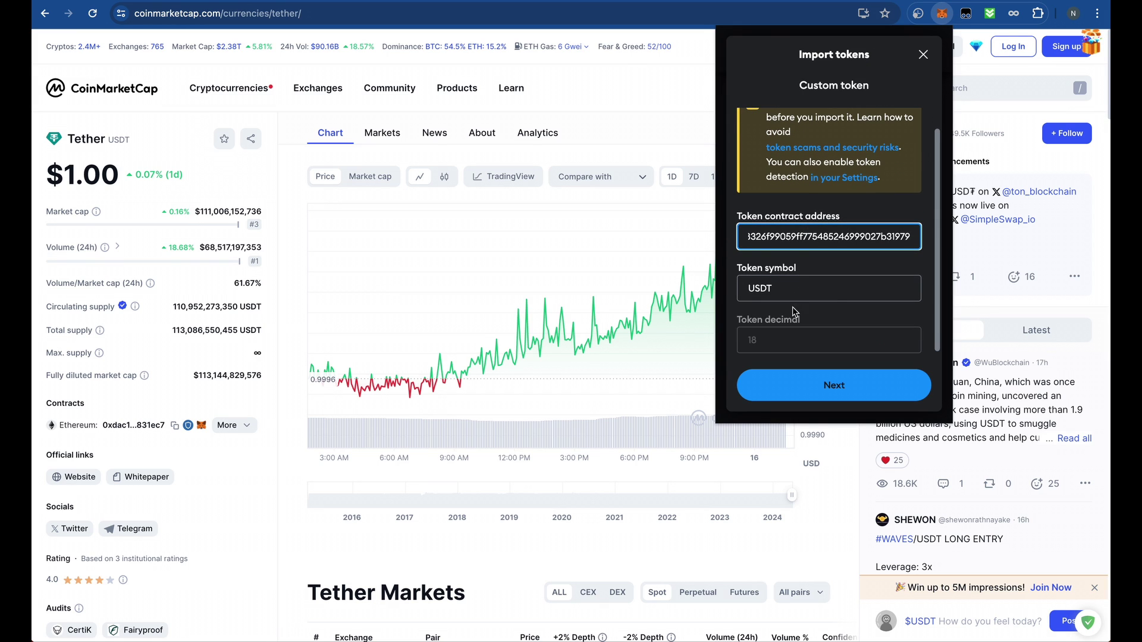
click(874, 386)
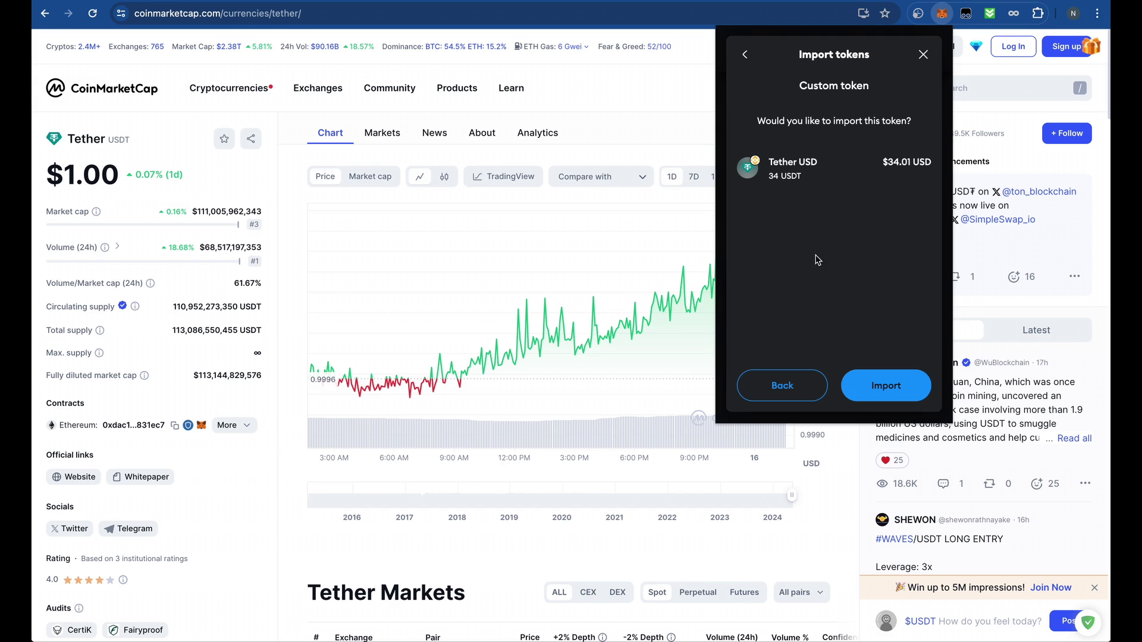
click(886, 386)
scroll(825, 281, down, 1)
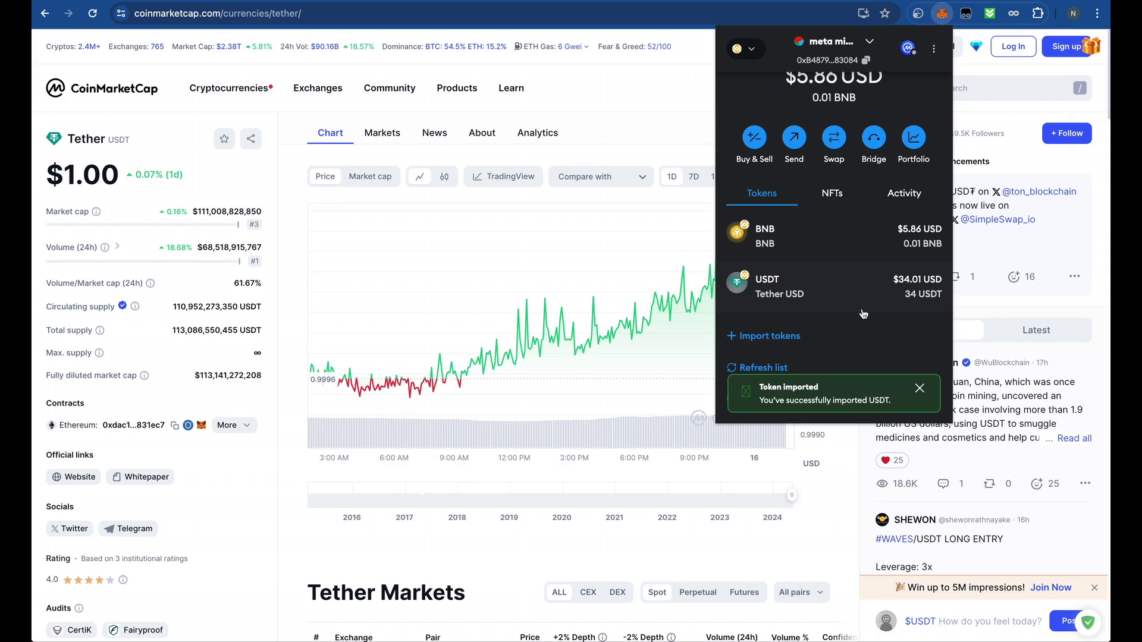
scroll(836, 274, up, 1)
scroll(836, 274, down, 1)
scroll(835, 274, up, 1)
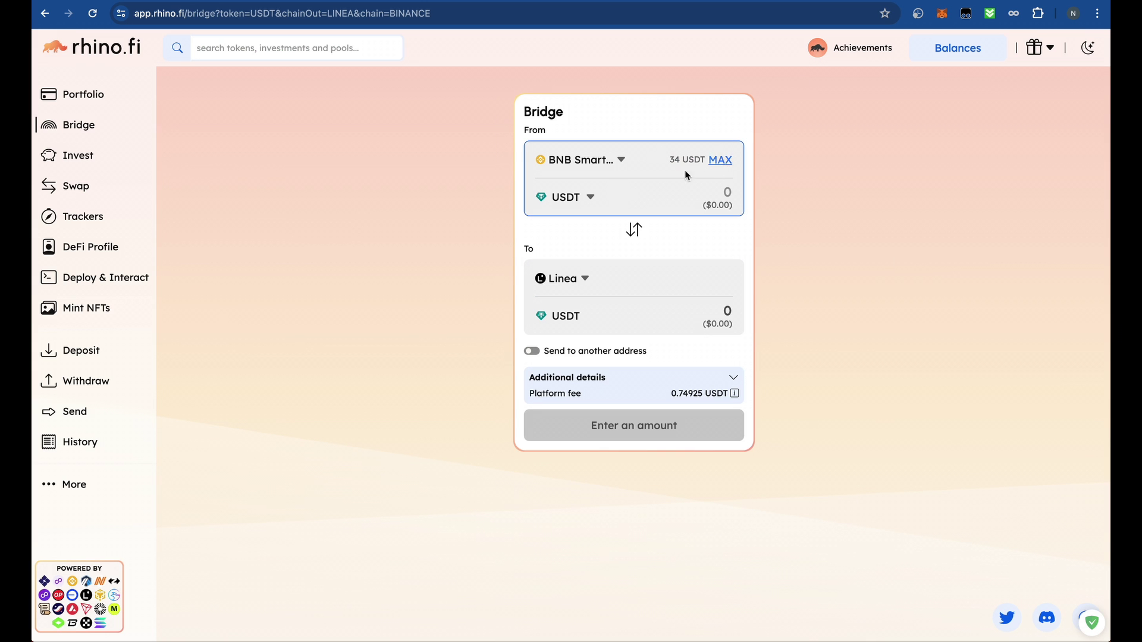
- Bridge the maximum 34 USDT, show the fee details, and request the USDT spending cap
click(720, 160)
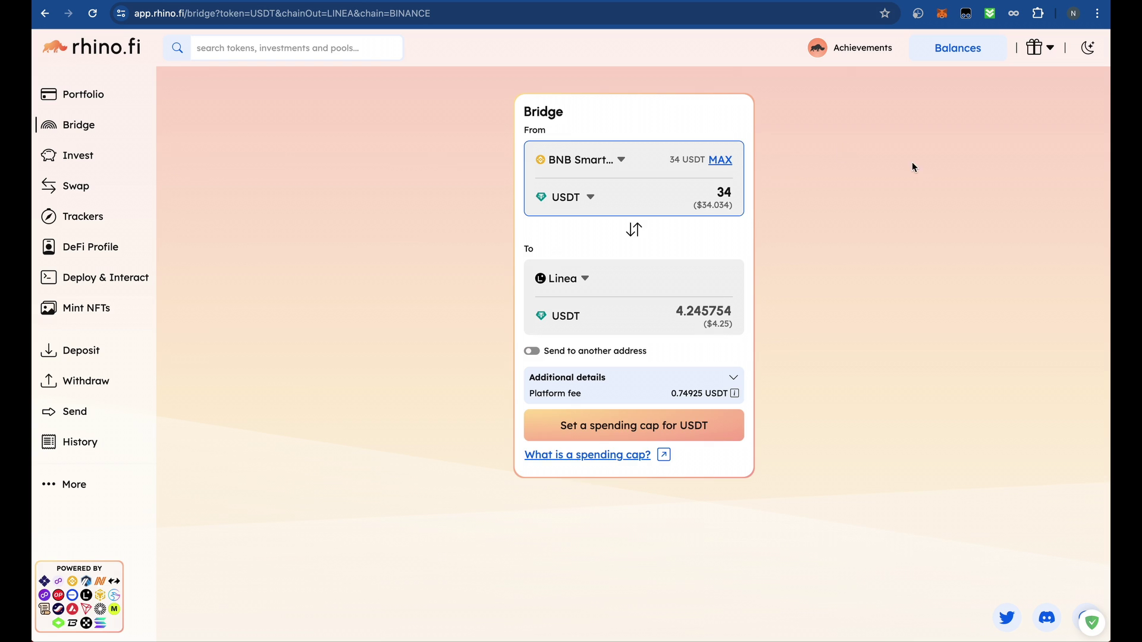
click(722, 159)
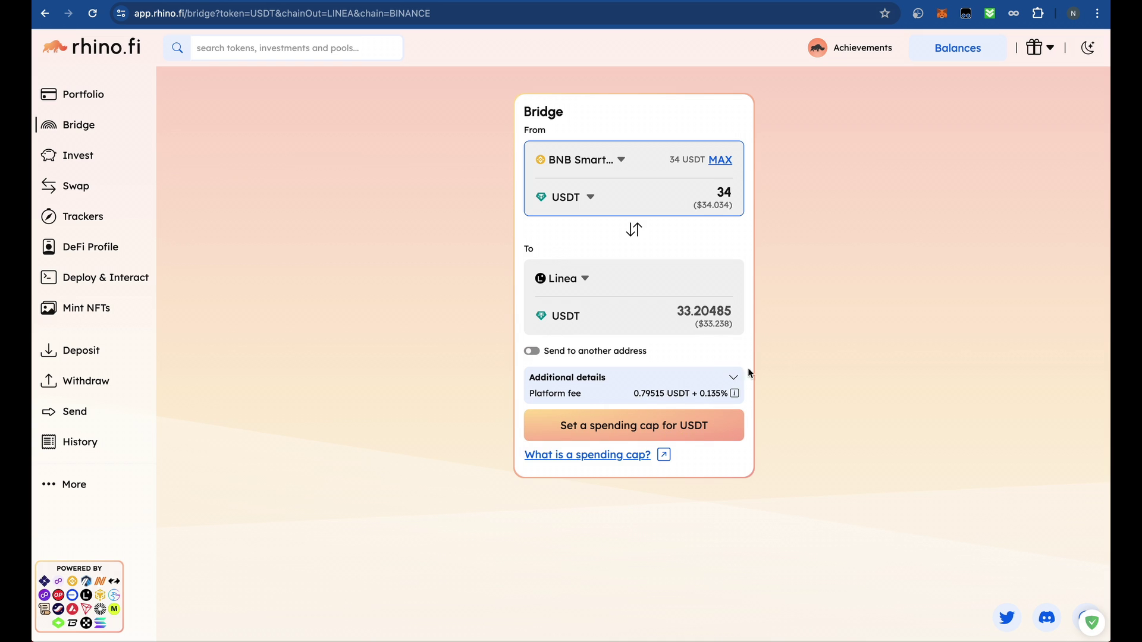
click(736, 378)
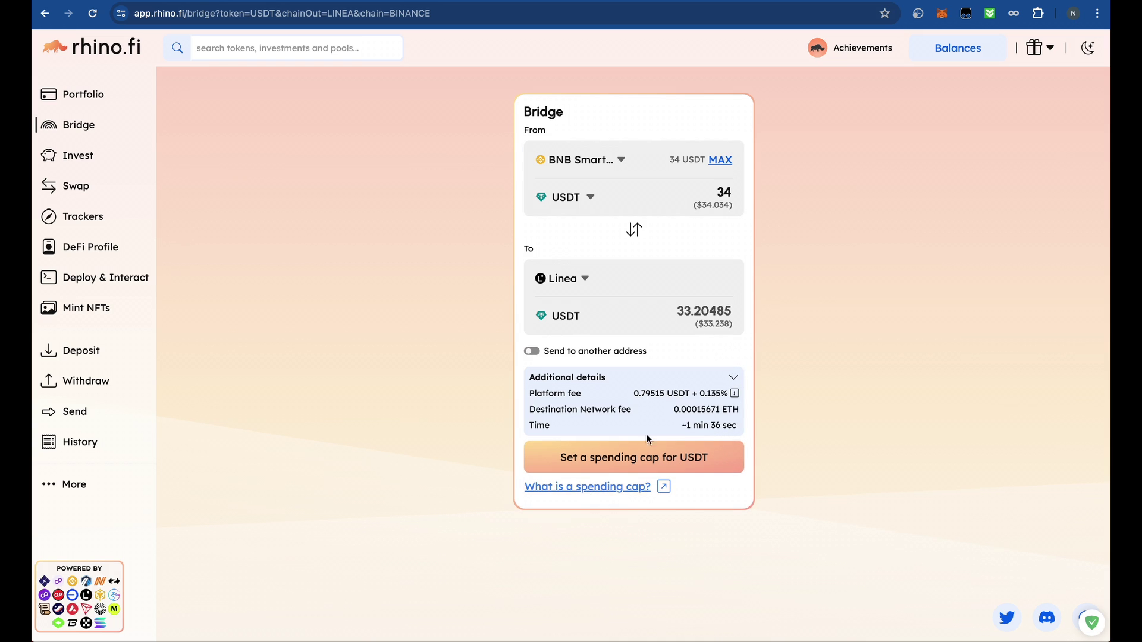
click(628, 464)
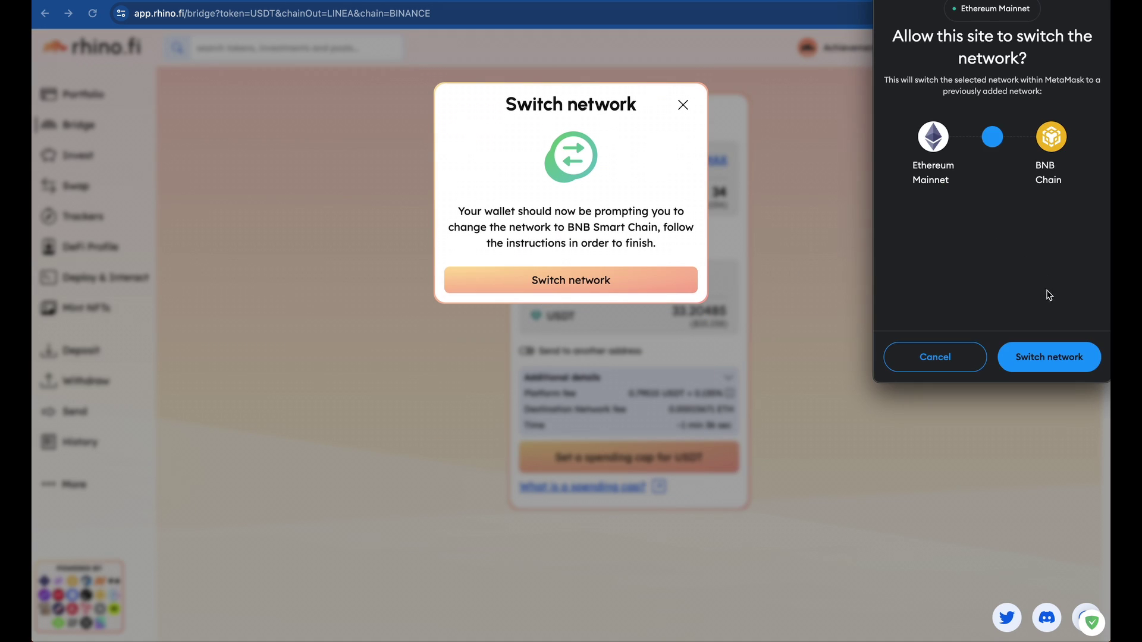
- Allow switching the wallet to BNB Chain and bring up the pending spending cap request
click(1041, 358)
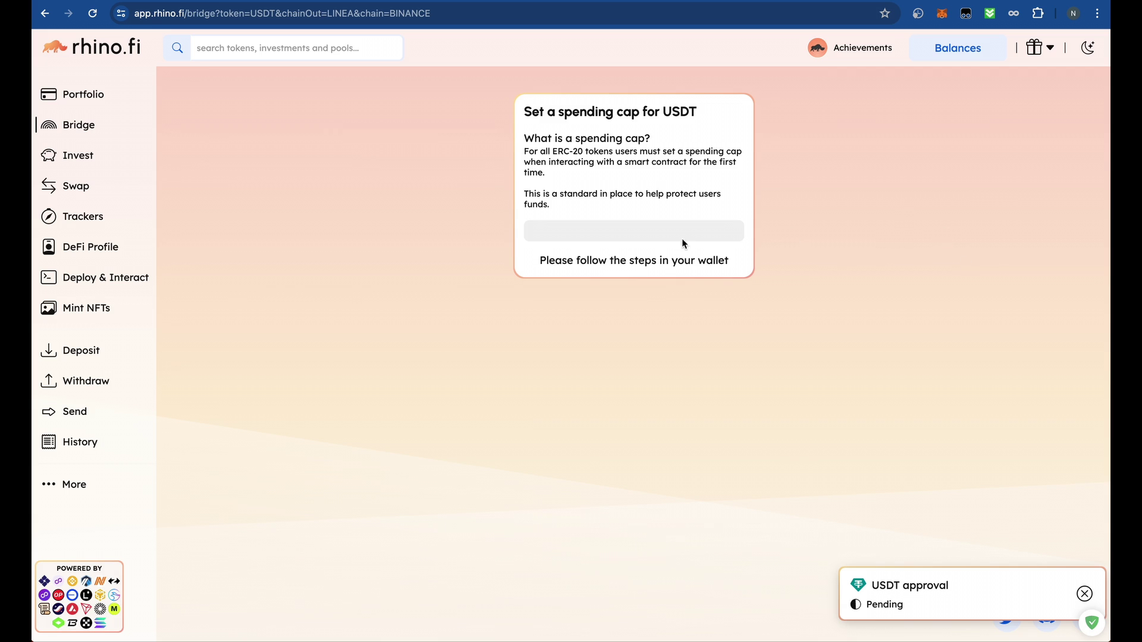
click(945, 17)
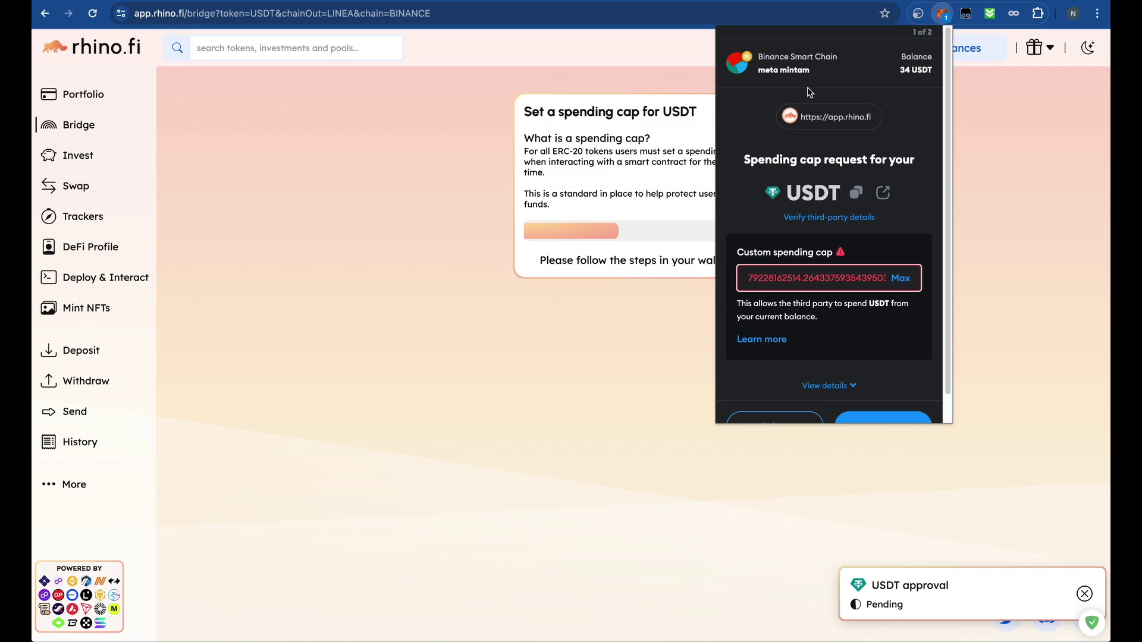
drag(783, 70, 759, 69)
click(847, 188)
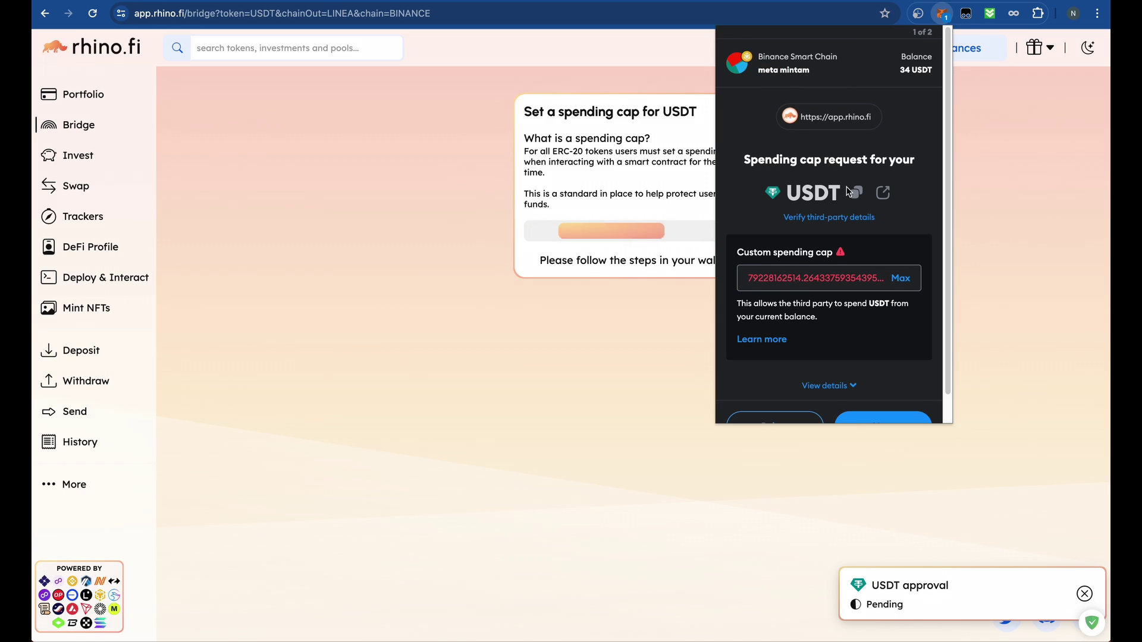
scroll(849, 191, down, 2)
click(883, 396)
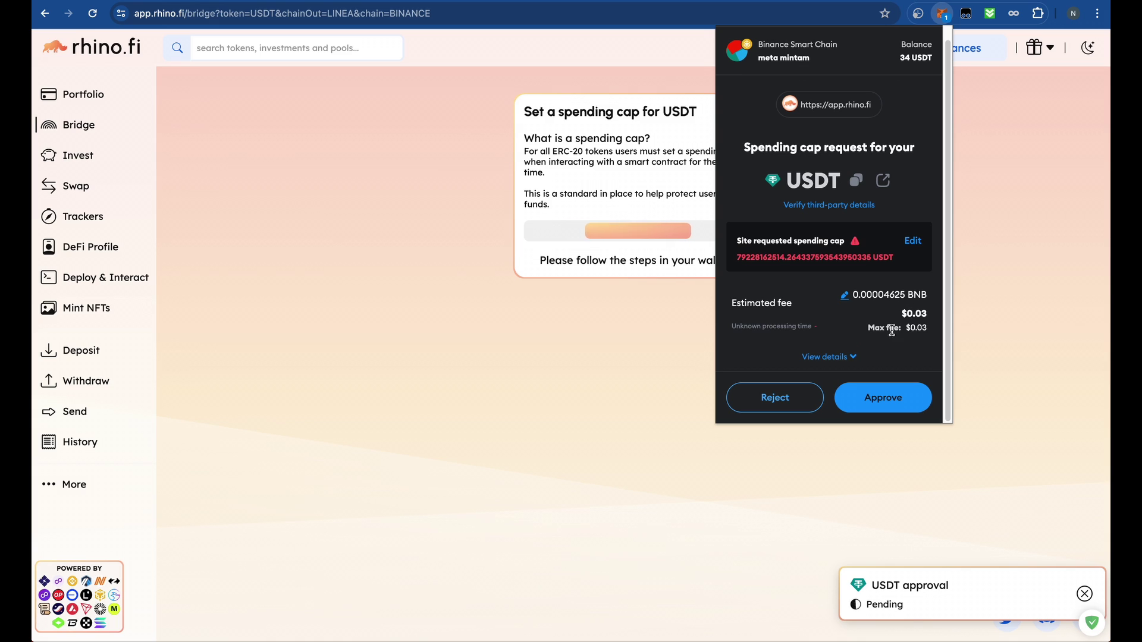
- Change rhino.fi's requested USDT spending cap to 34 and approve it
triple_click(778, 259)
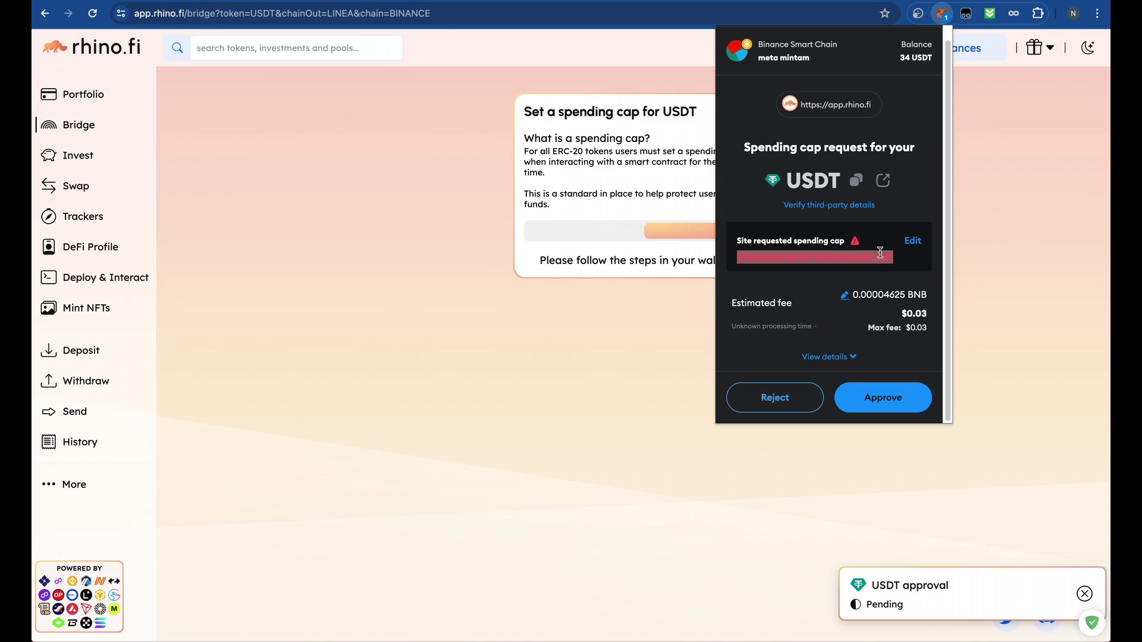
click(912, 241)
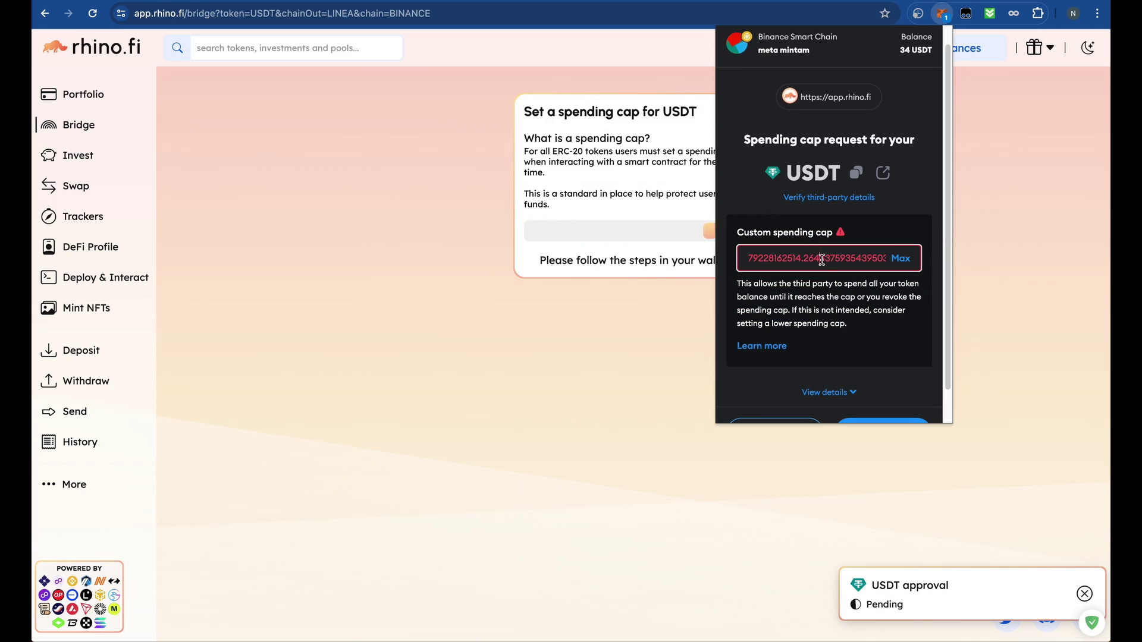
triple_click(822, 258)
click(908, 260)
triple_click(830, 259)
text(34)
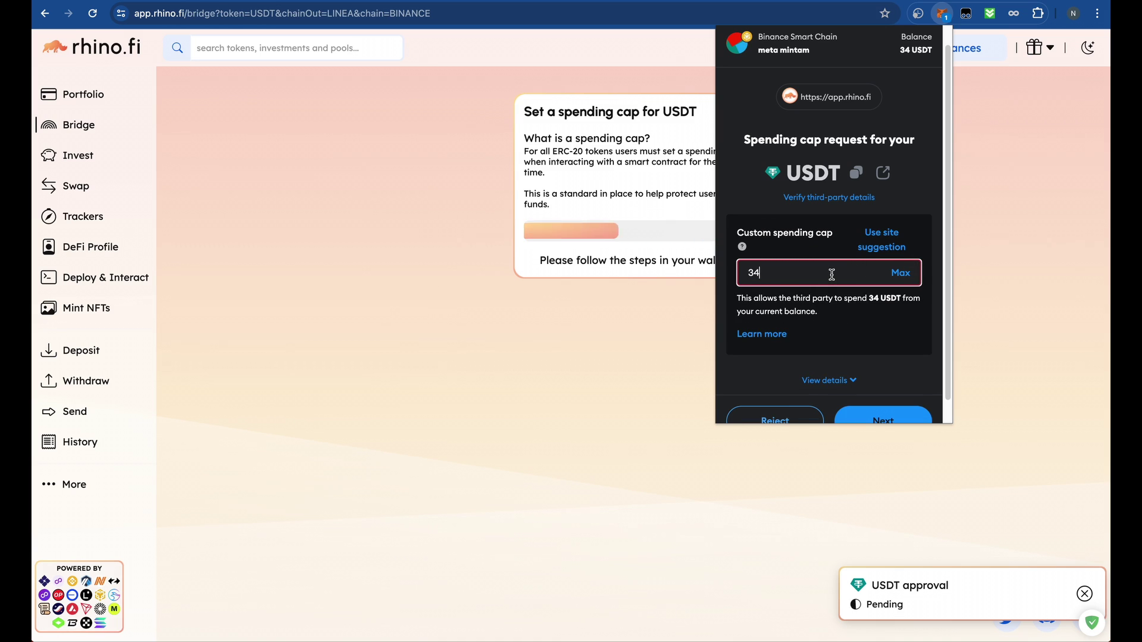
key(BackSpace)
text(4)
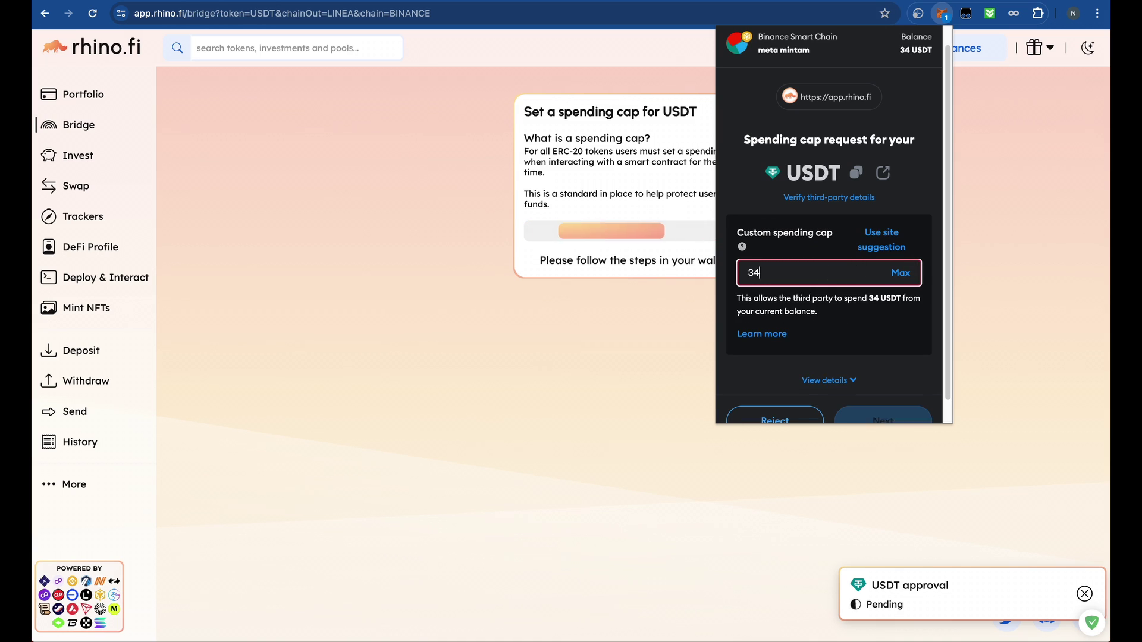
scroll(907, 416, down, 1)
click(874, 399)
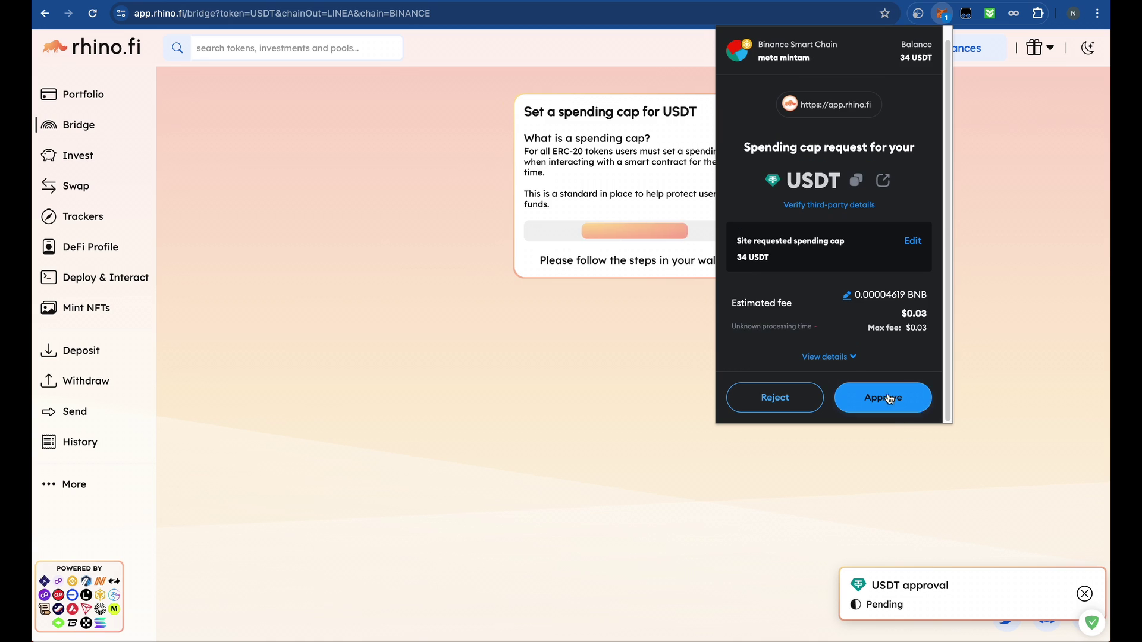
click(874, 395)
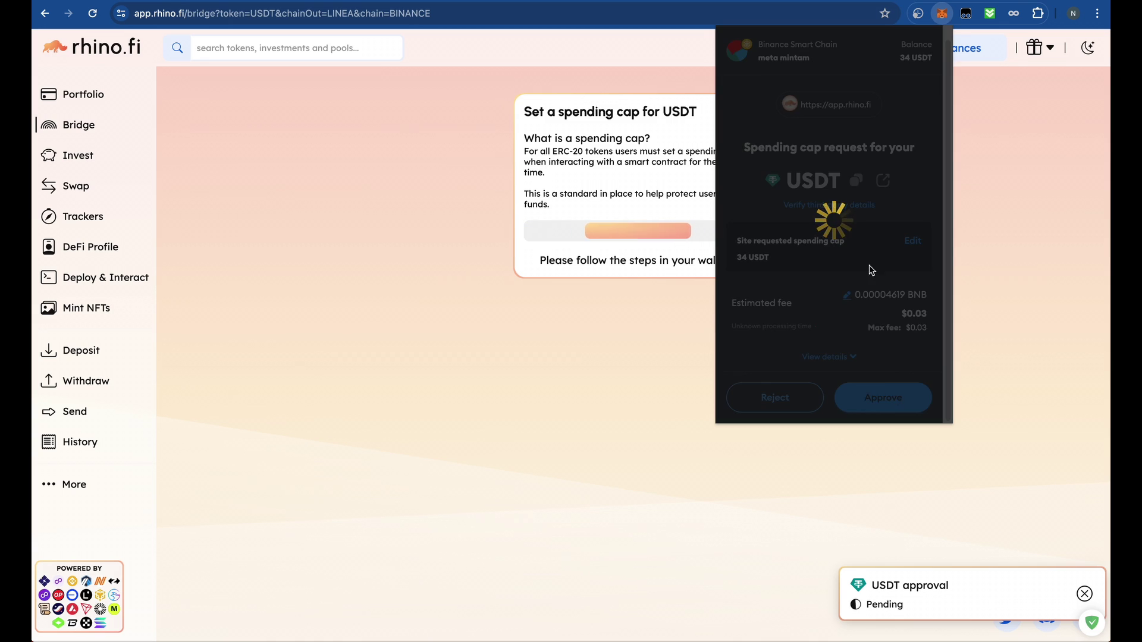
scroll(861, 291, down, 1)
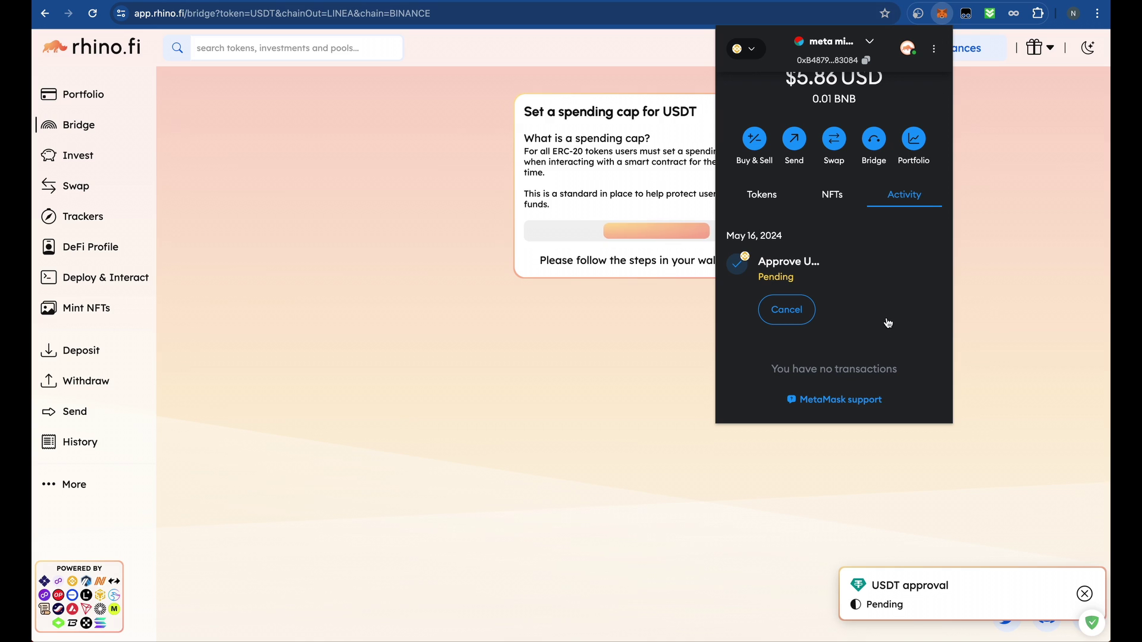
scroll(886, 315, up, 1)
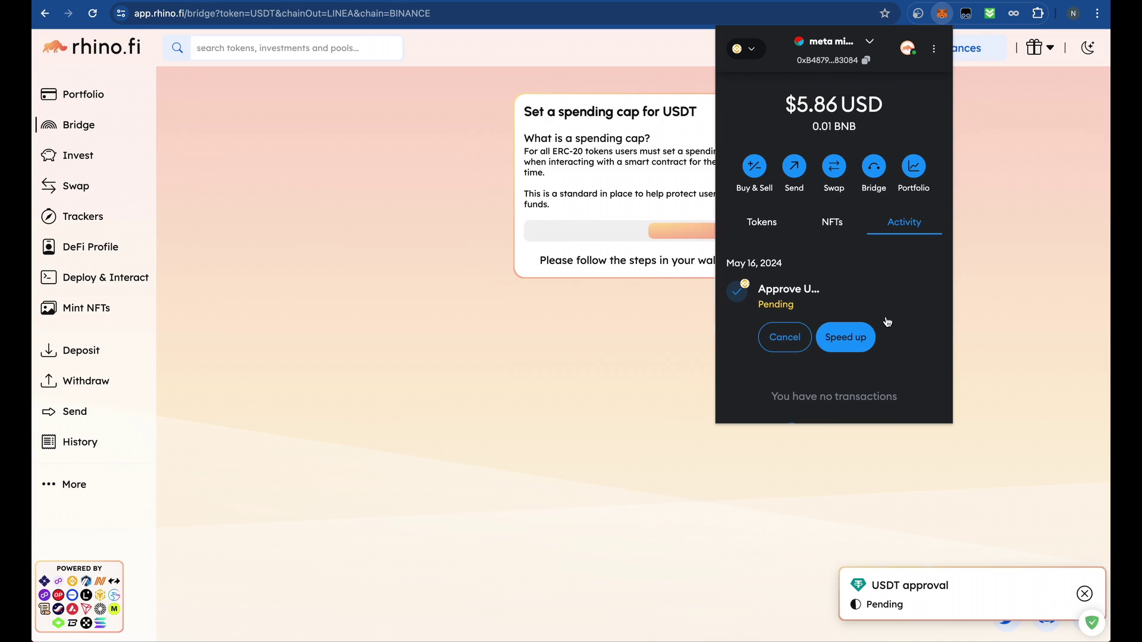
click(390, 285)
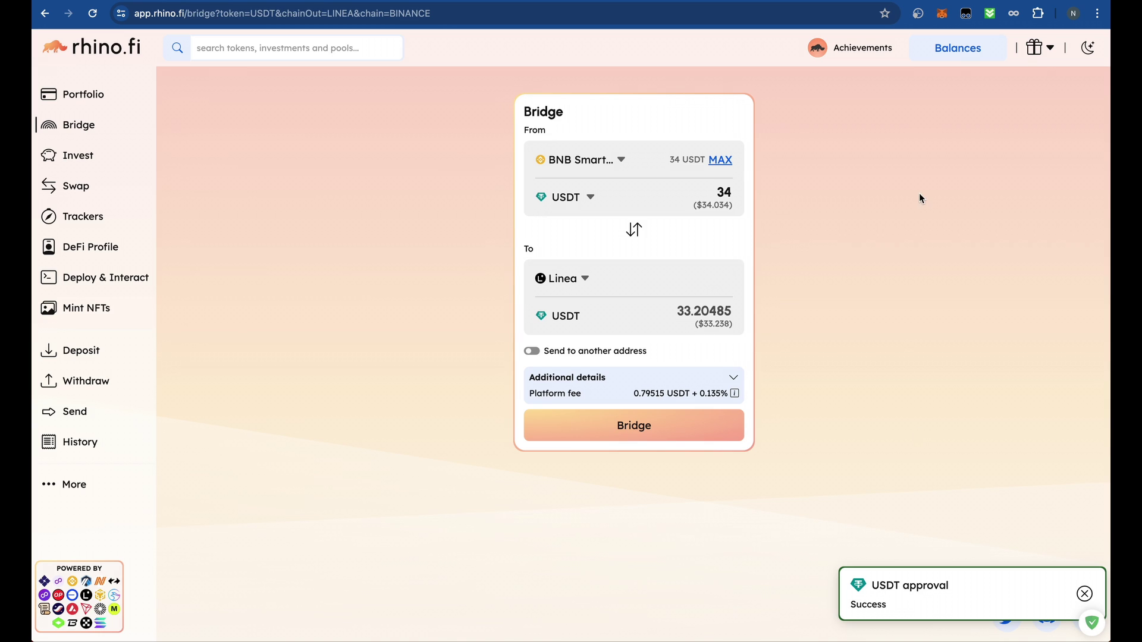
- Check the wallet's BNB Chain token balances after the approval and bridge
click(942, 13)
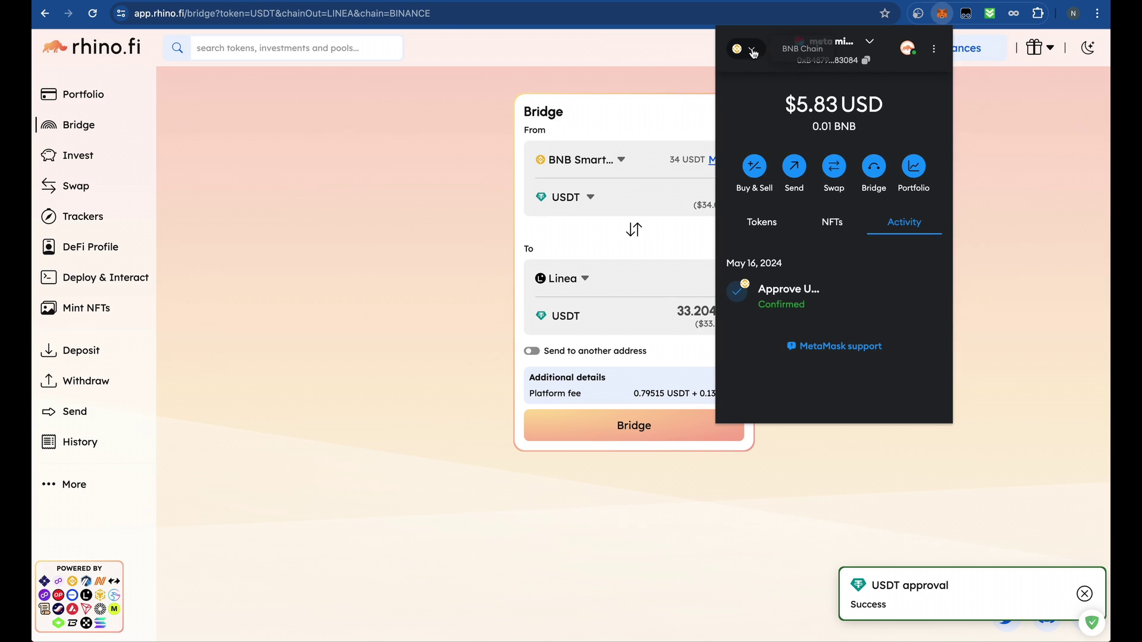
click(762, 222)
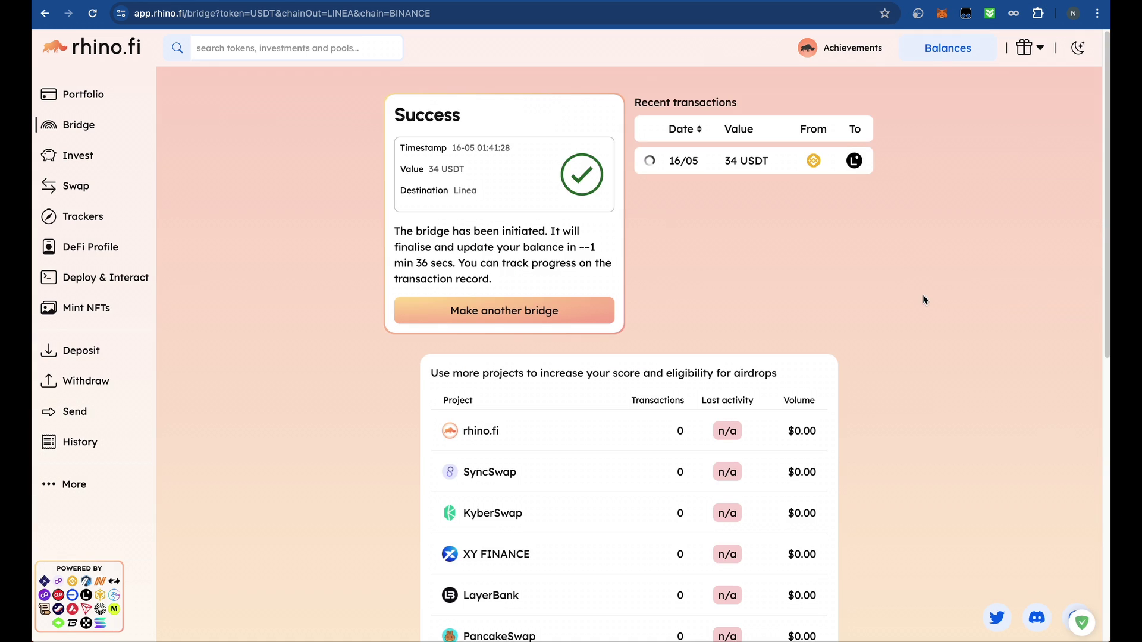
scroll(866, 307, down, 3)
scroll(872, 306, up, 3)
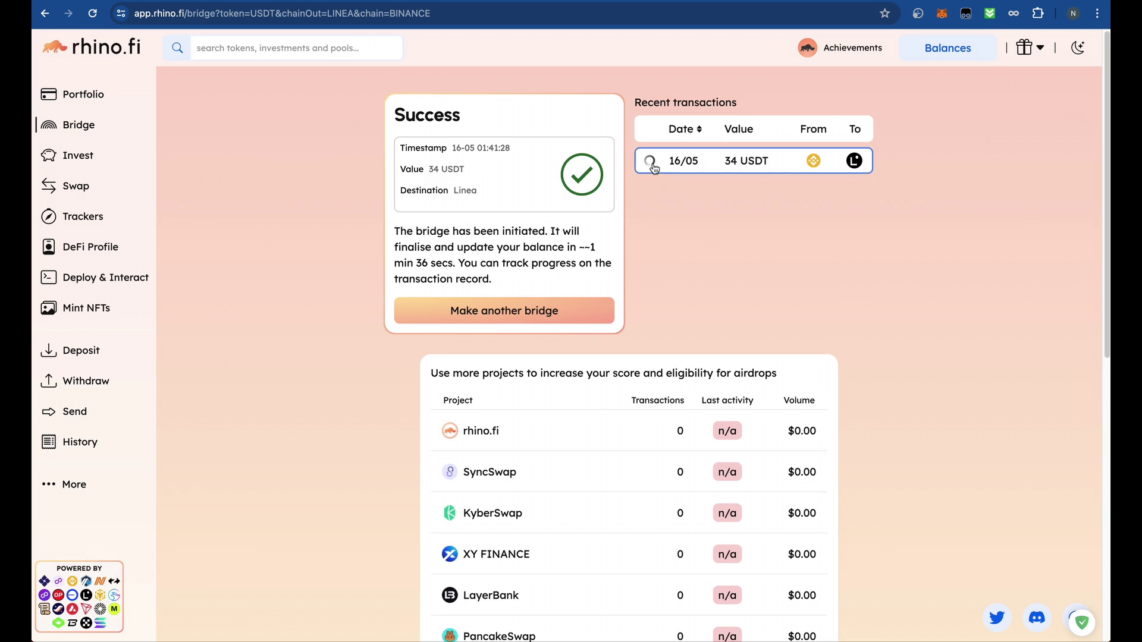
click(942, 13)
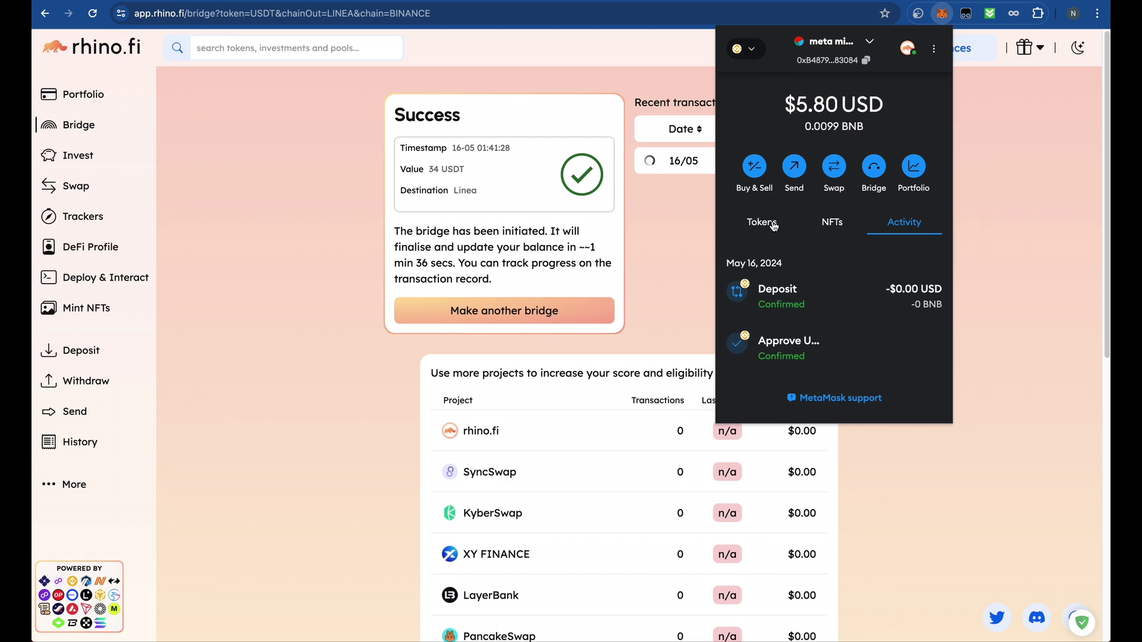
click(772, 223)
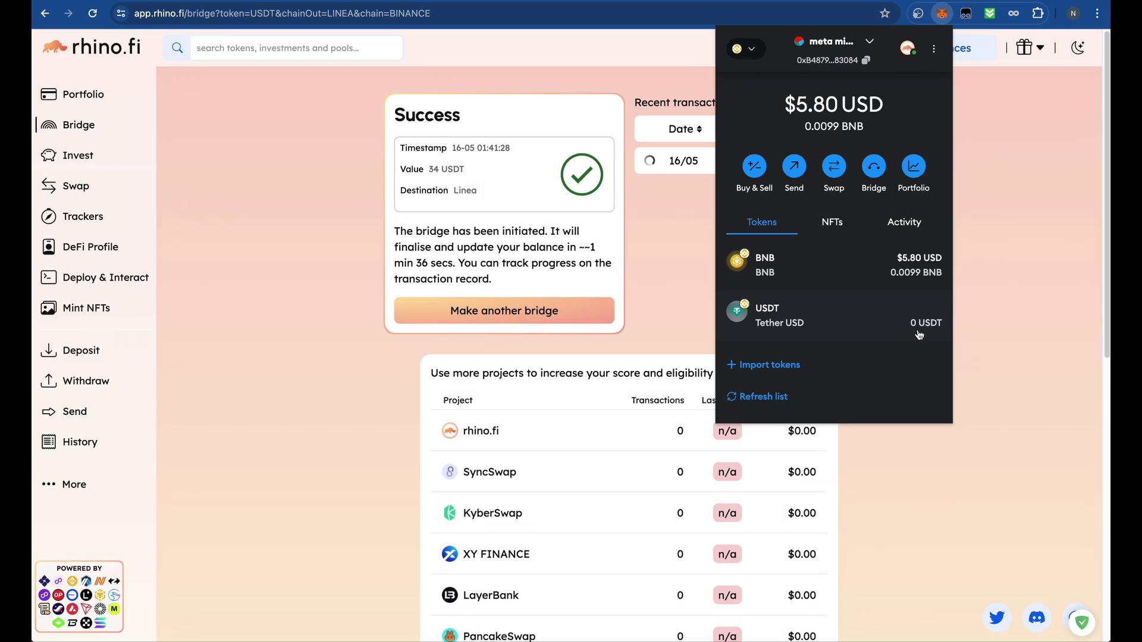
- Switch MetaMask to Linea Mainnet and view the 34 USDT bridge's details
click(748, 50)
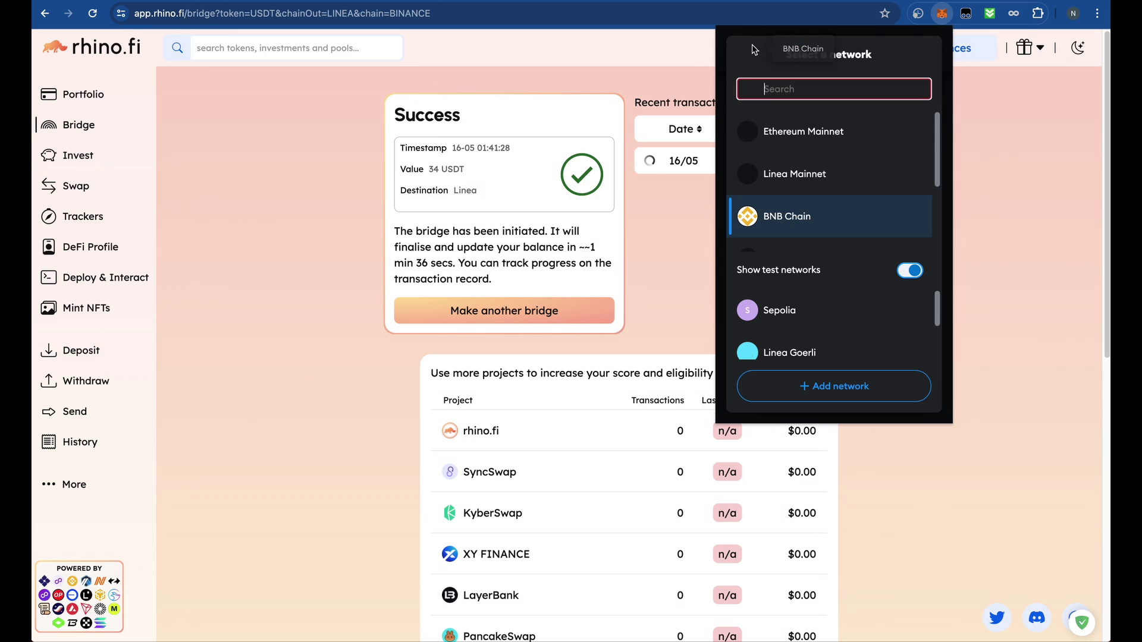
click(823, 188)
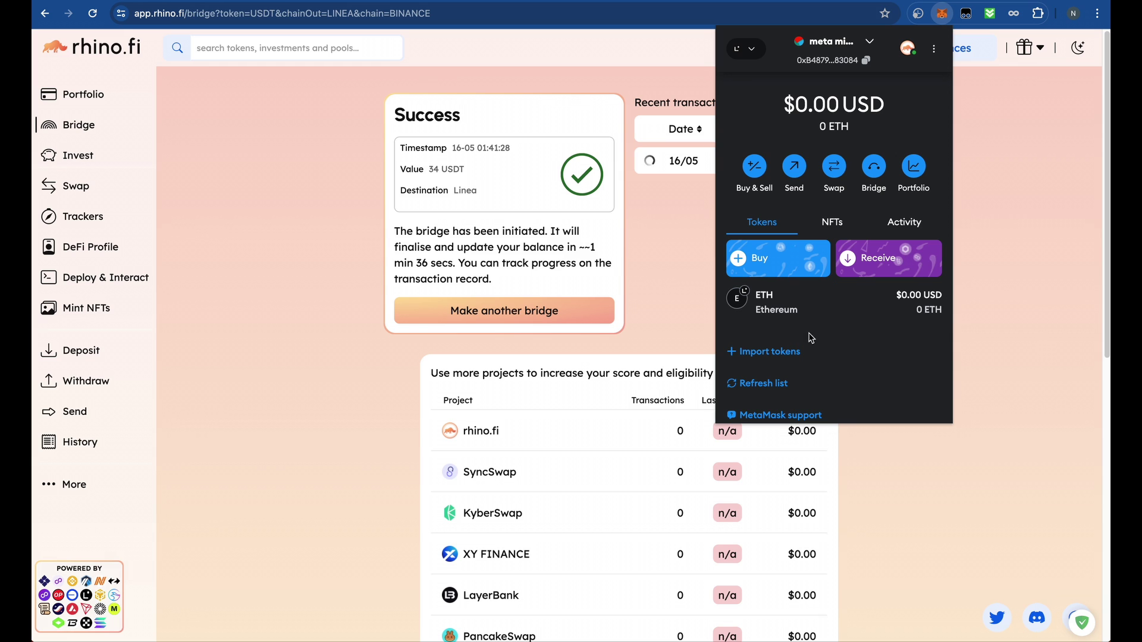
click(654, 277)
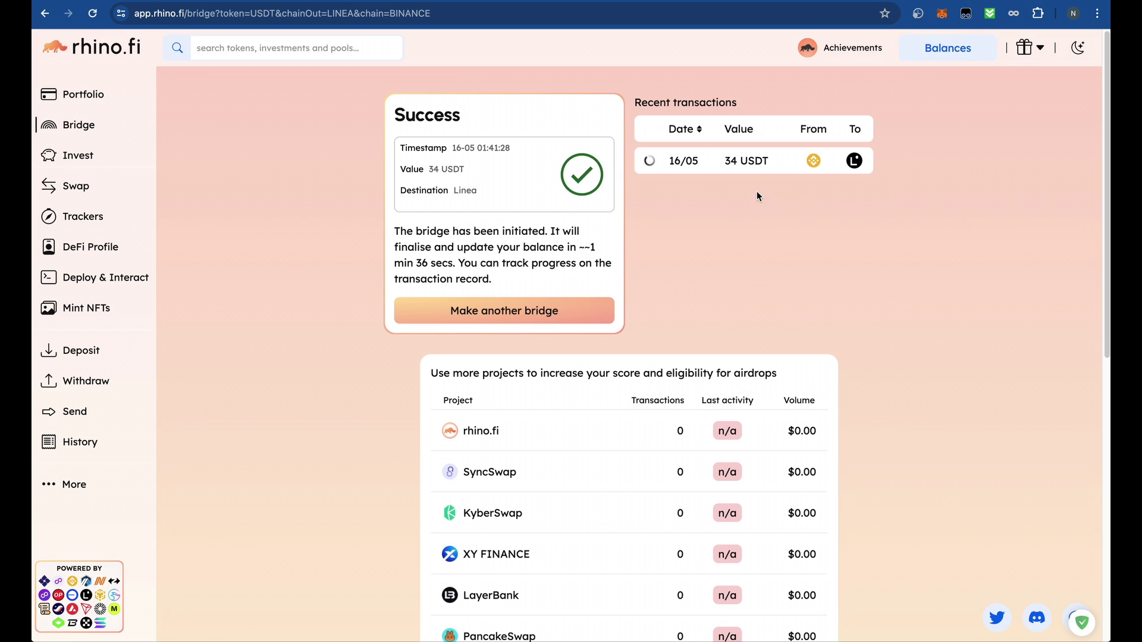
click(654, 161)
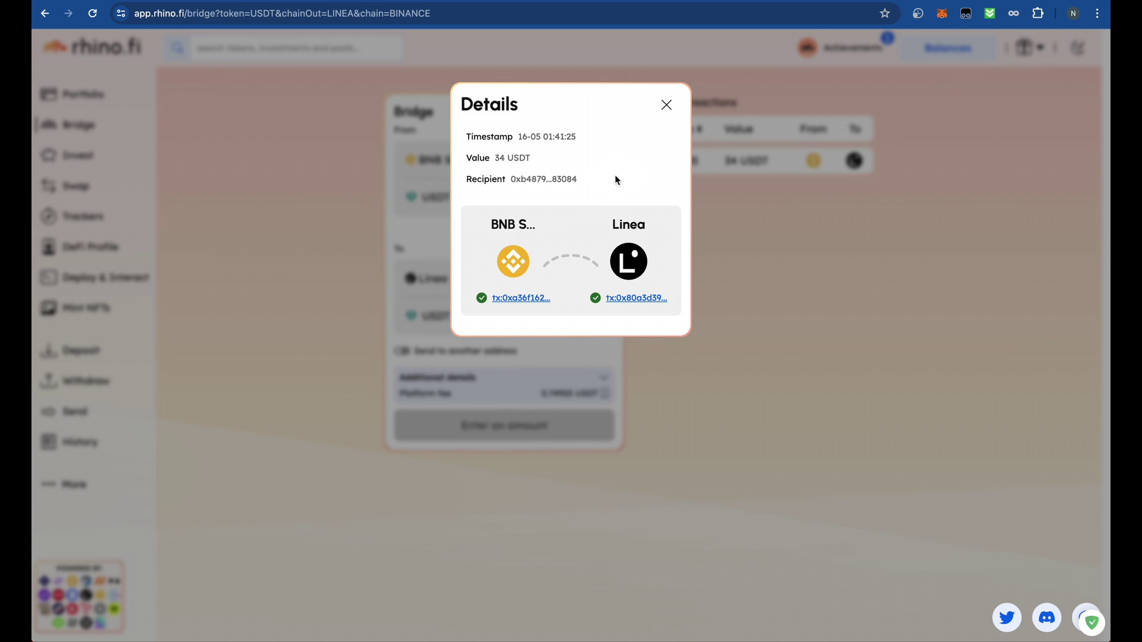
- Keep Linea Mainnet, refresh MetaMask's token list showing only 0 ETH, then return to CoinMarketCap's Tether page
click(941, 13)
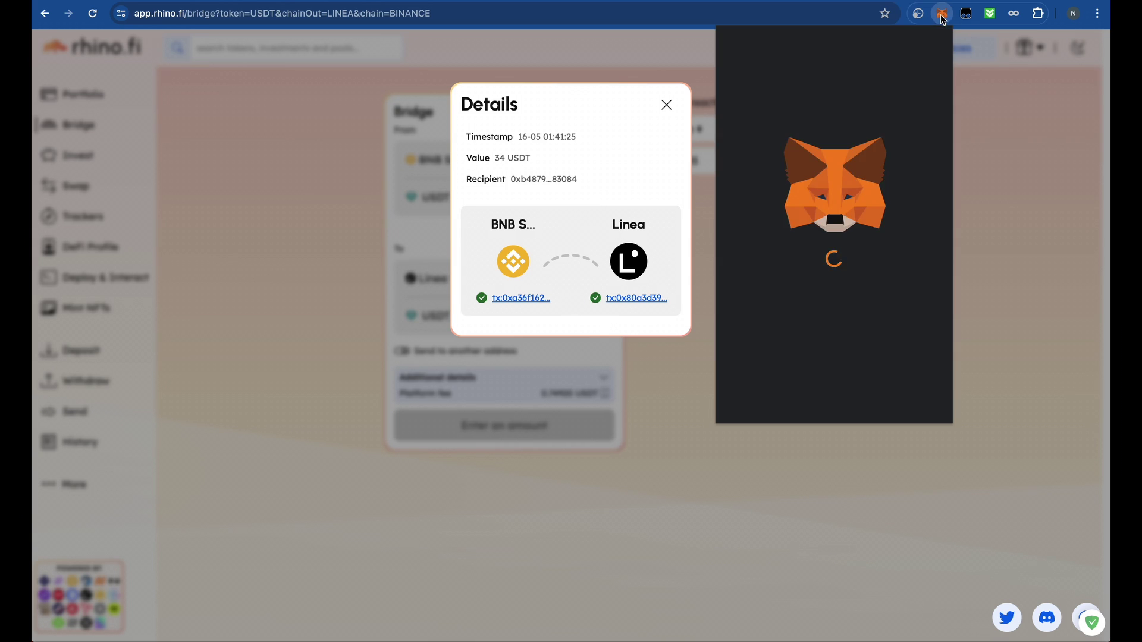
click(741, 53)
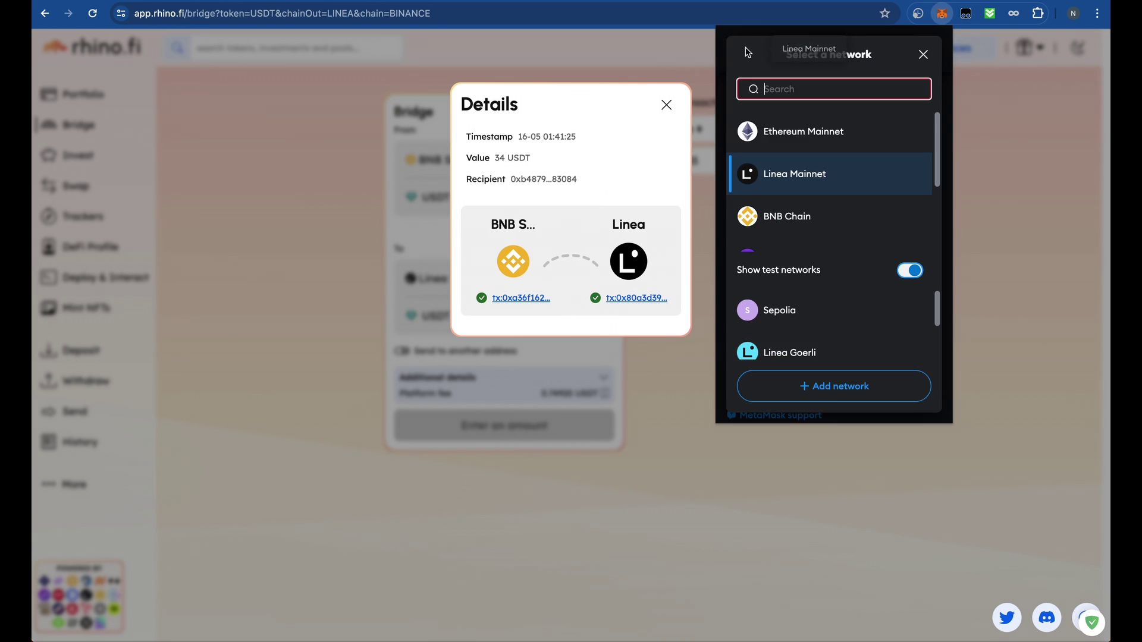
click(812, 179)
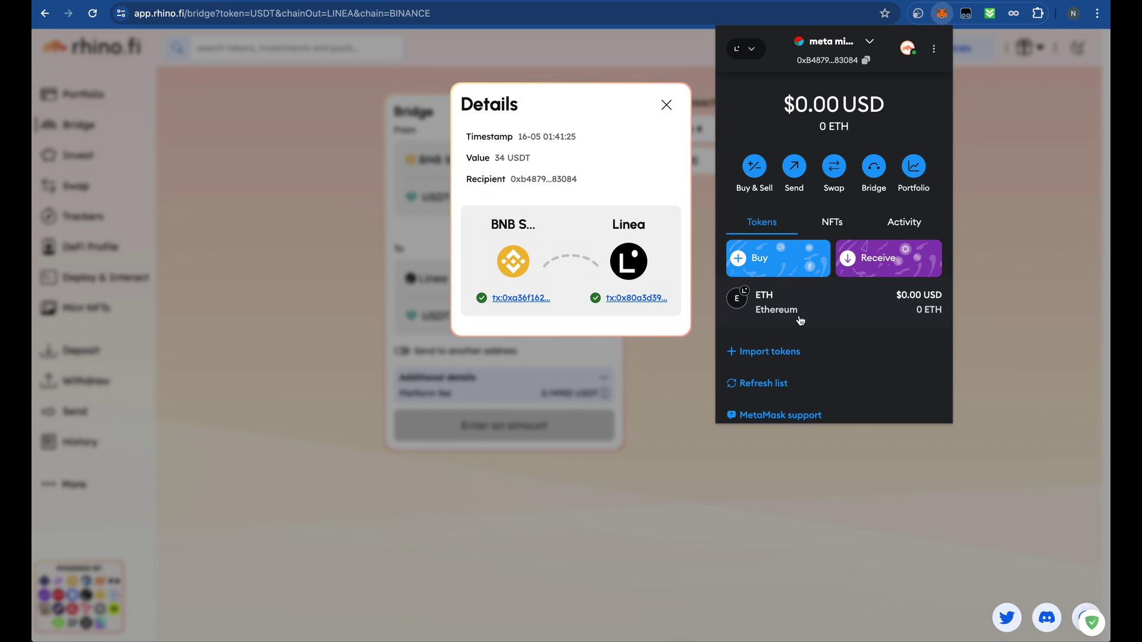
click(767, 383)
click(770, 340)
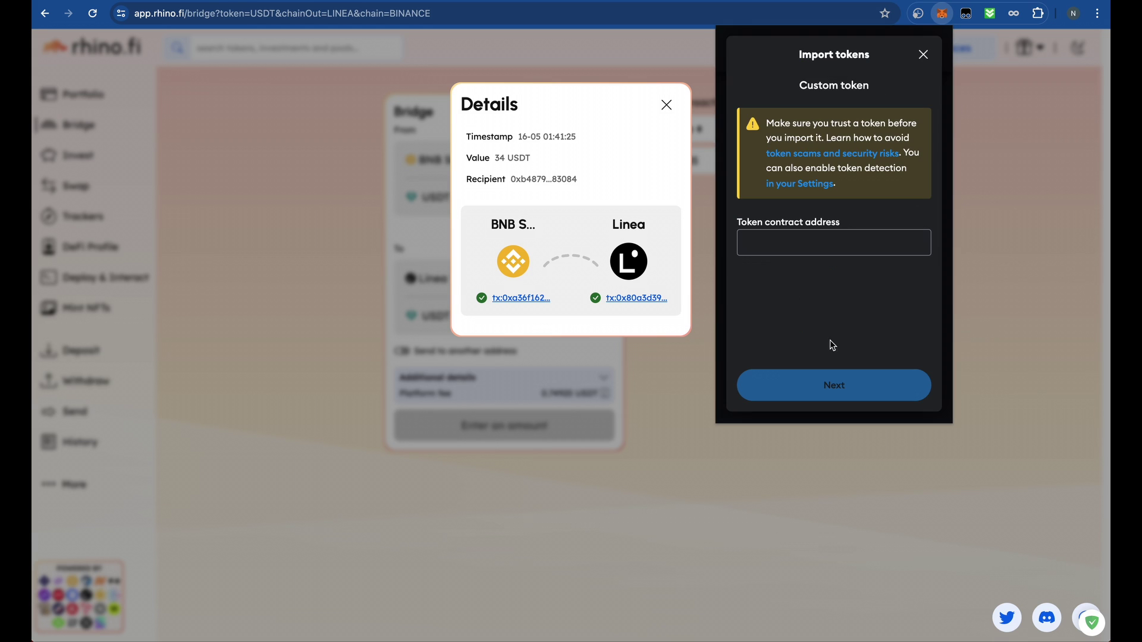
click(923, 54)
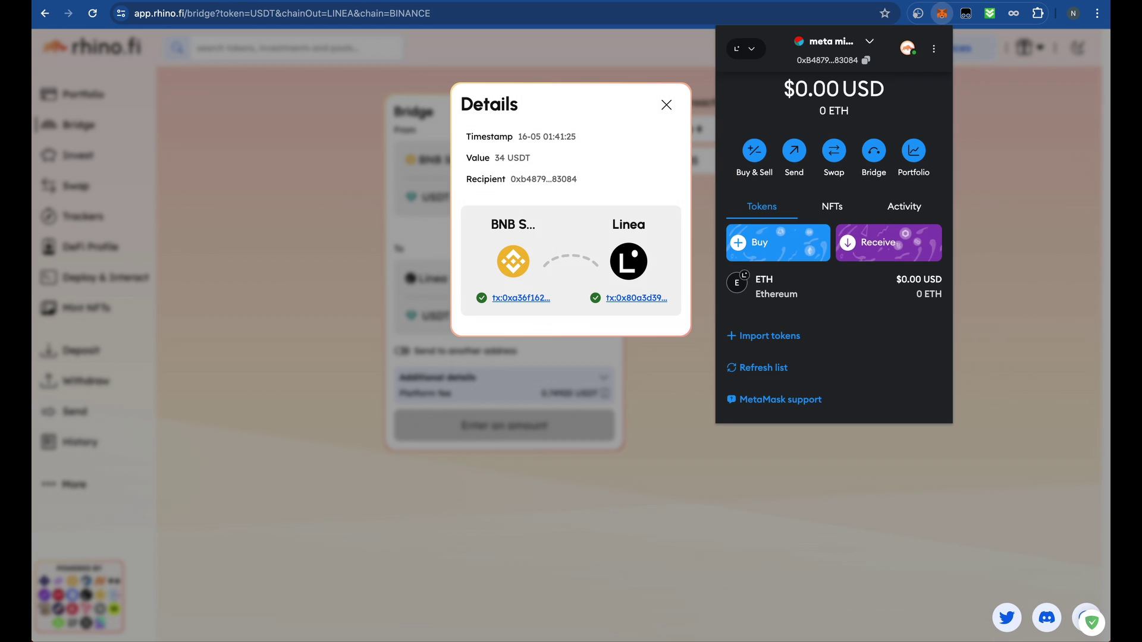
click(817, 2)
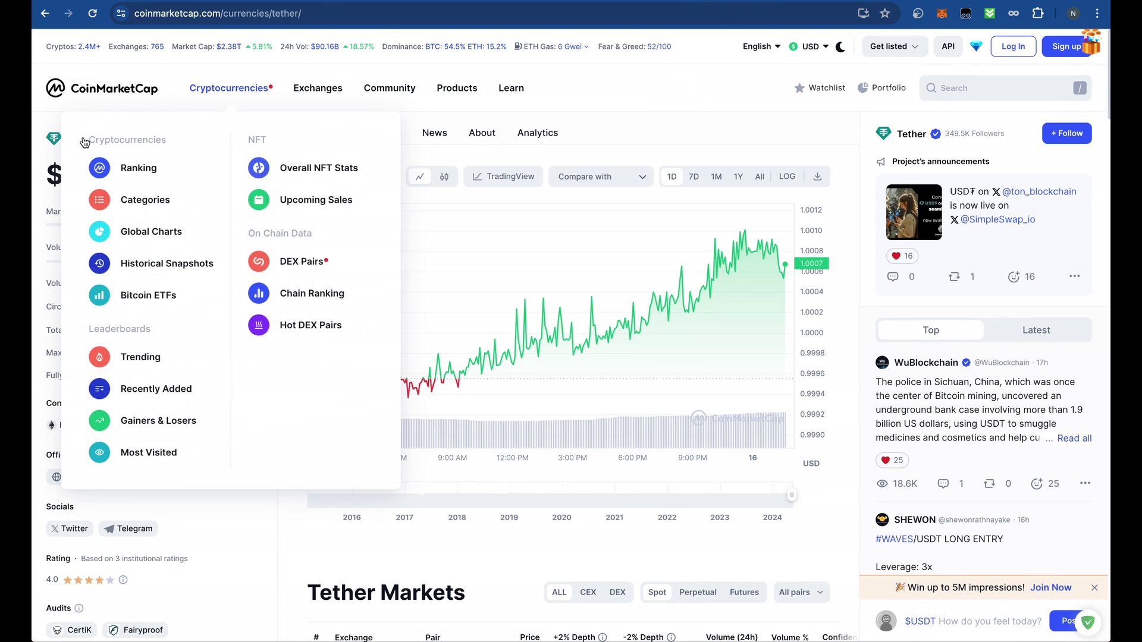
scroll(131, 227, down, 2)
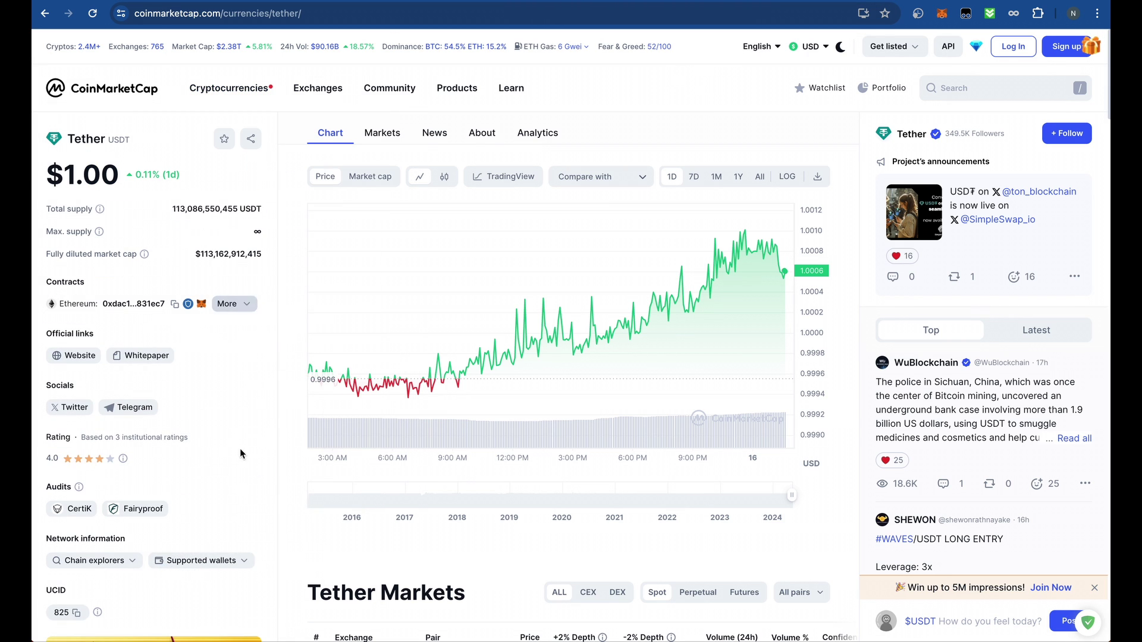
click(244, 304)
scroll(225, 455, down, 8)
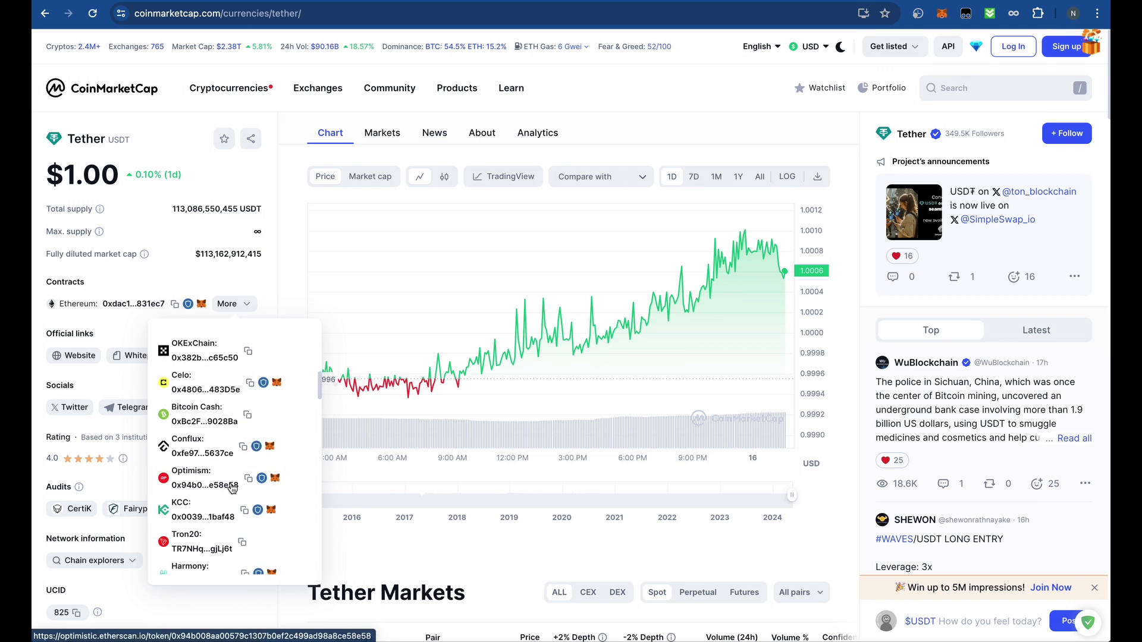
scroll(225, 455, down, 8)
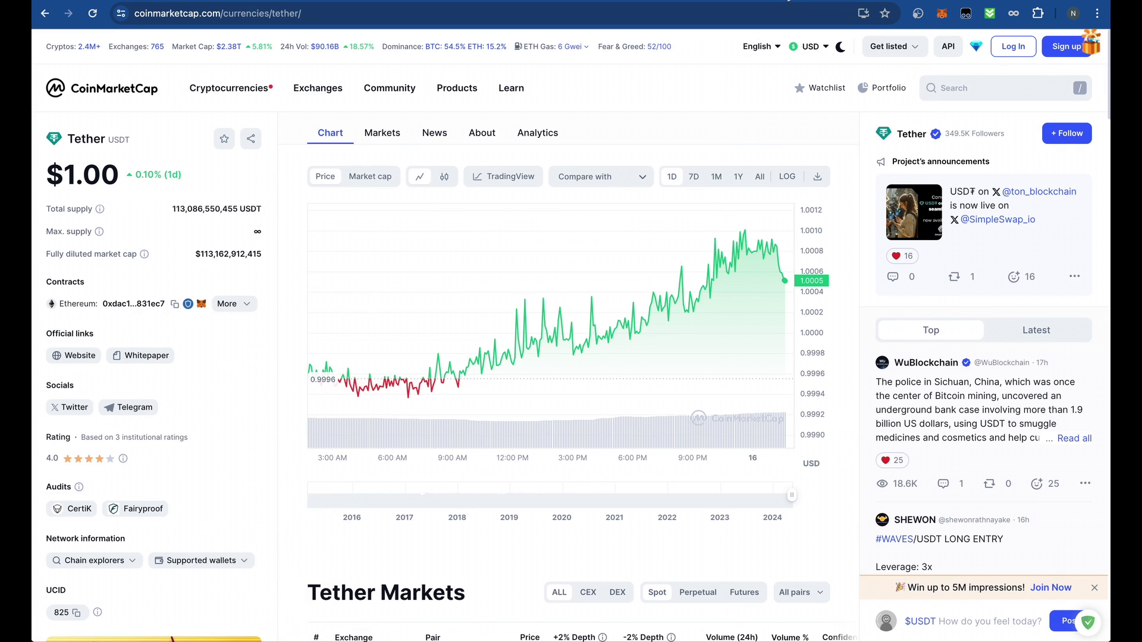
click(786, 0)
- Search CoinGecko for 'linea' and open Bridged Tether (Linea) from the Linea chain's coin list
click(906, 111)
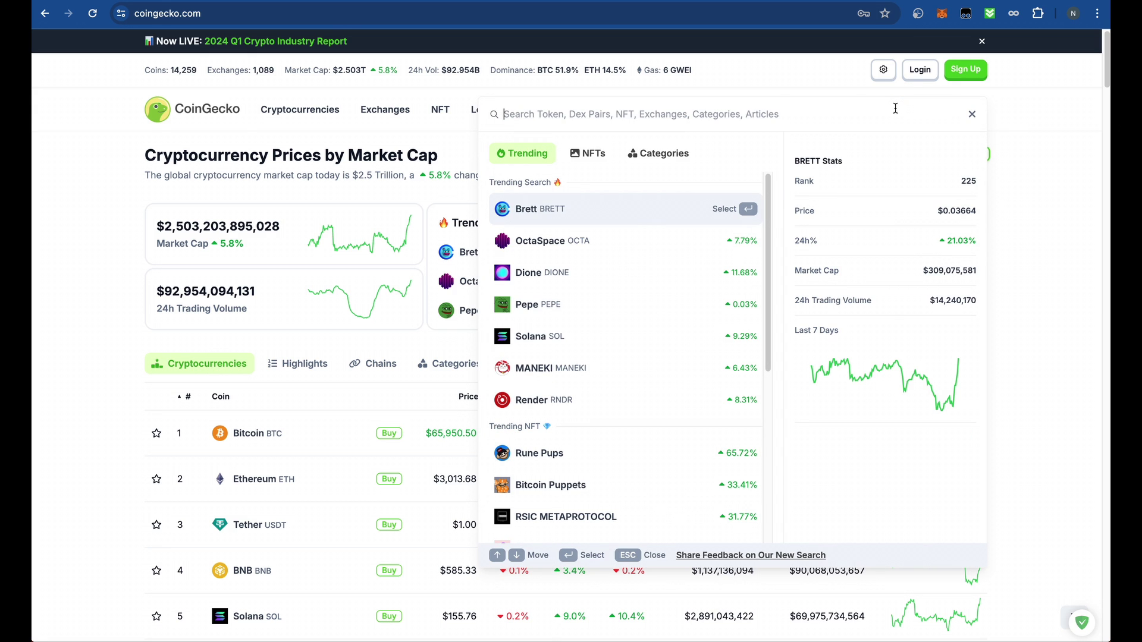
text(linea)
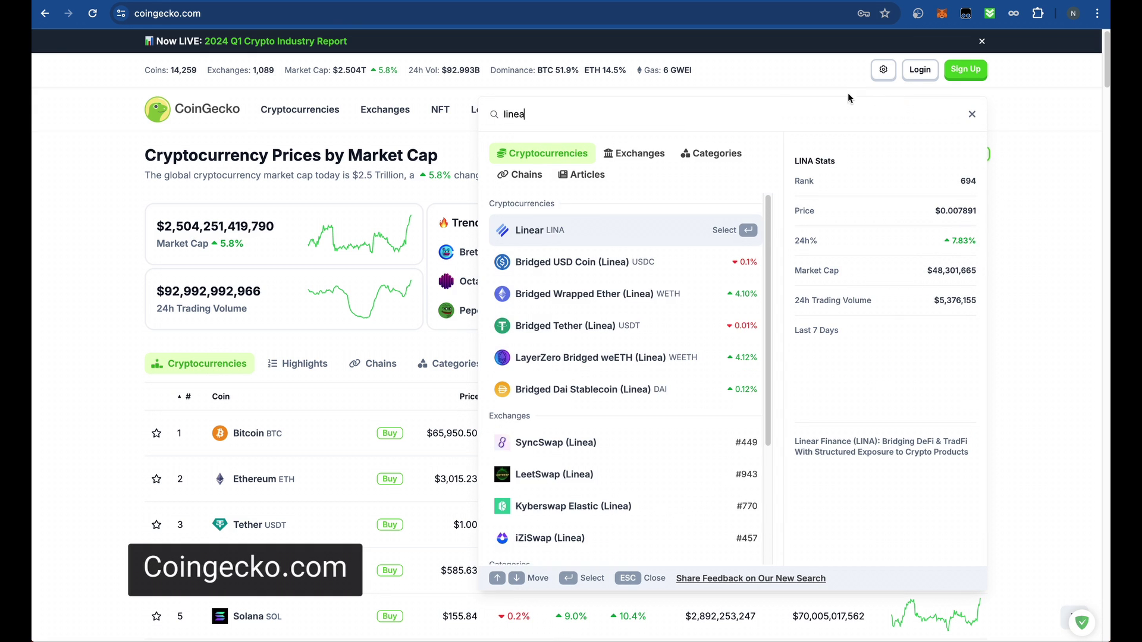
scroll(562, 473, down, 5)
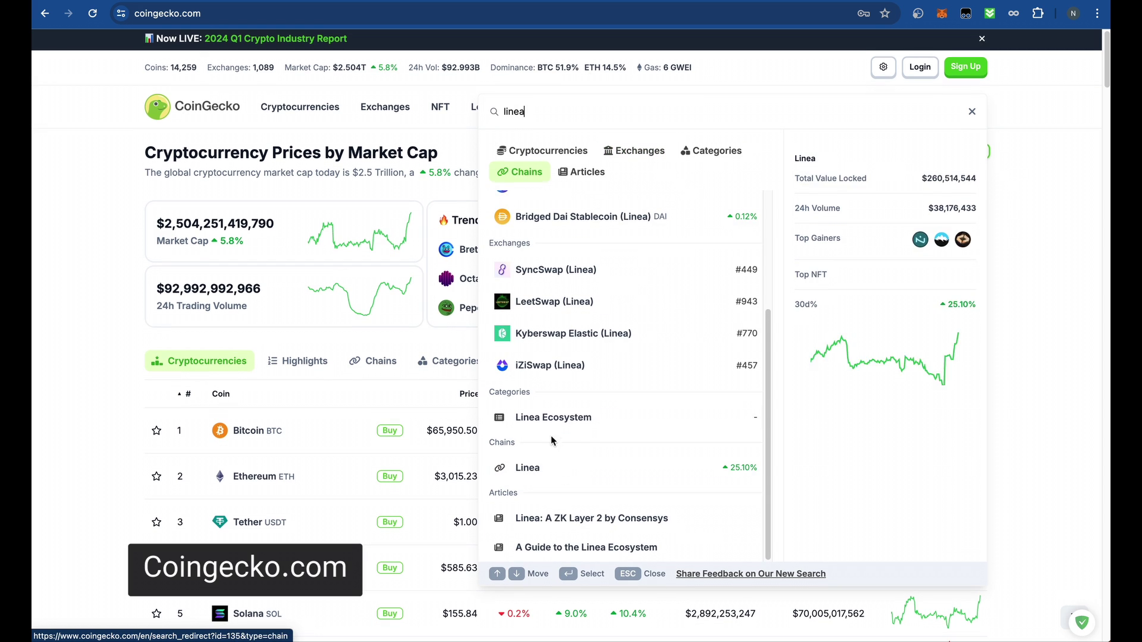
click(531, 469)
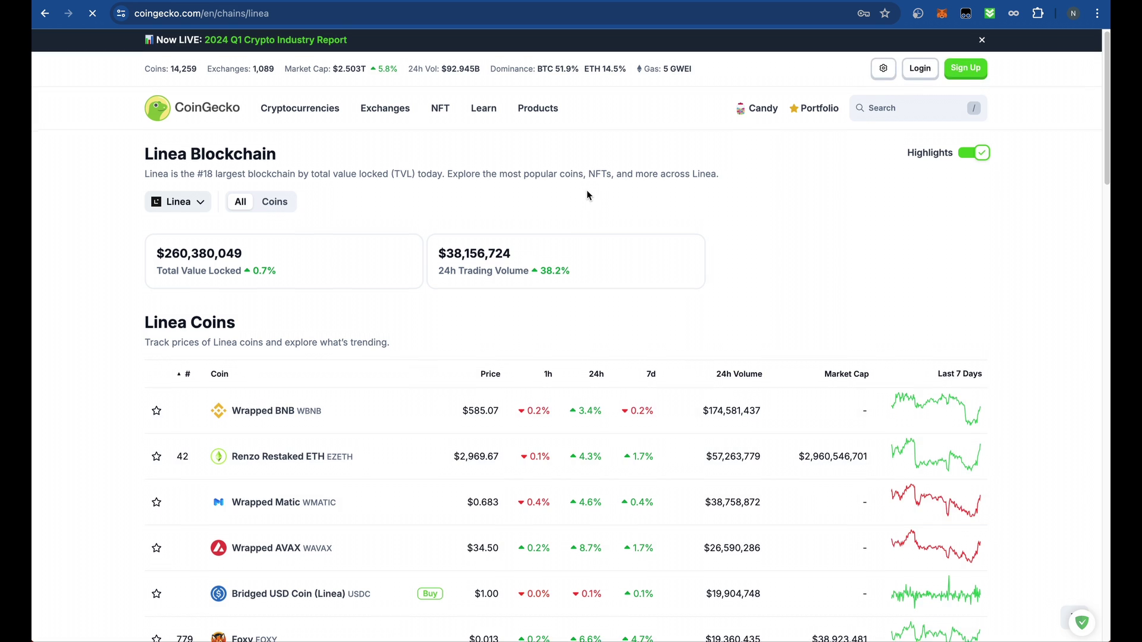
scroll(586, 195, down, 5)
scroll(384, 361, down, 1)
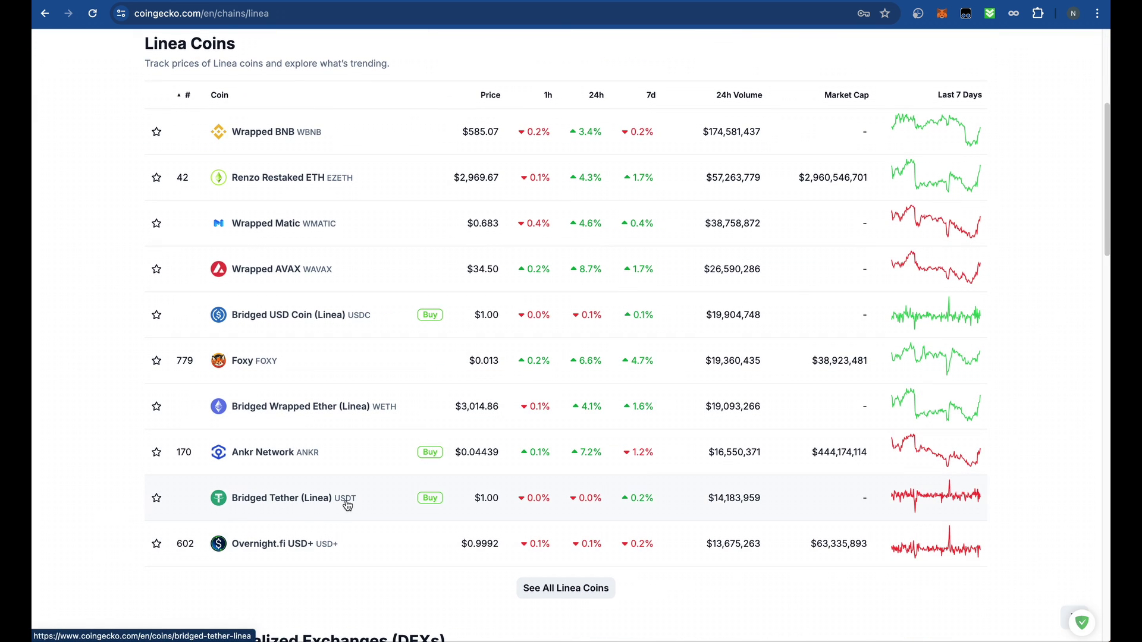
click(309, 500)
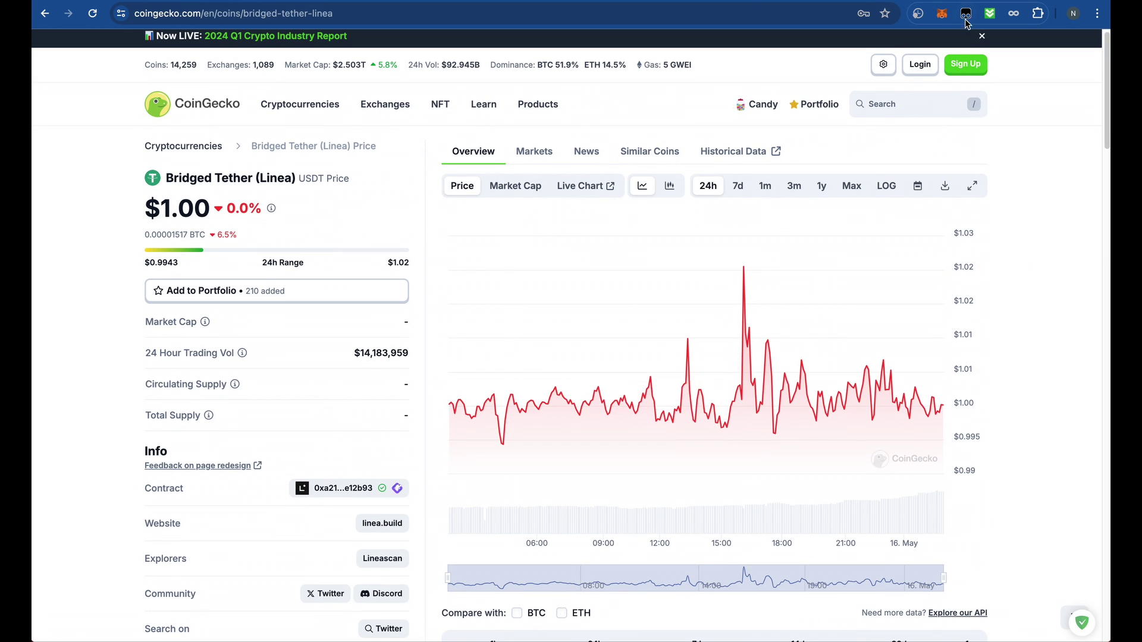
click(941, 14)
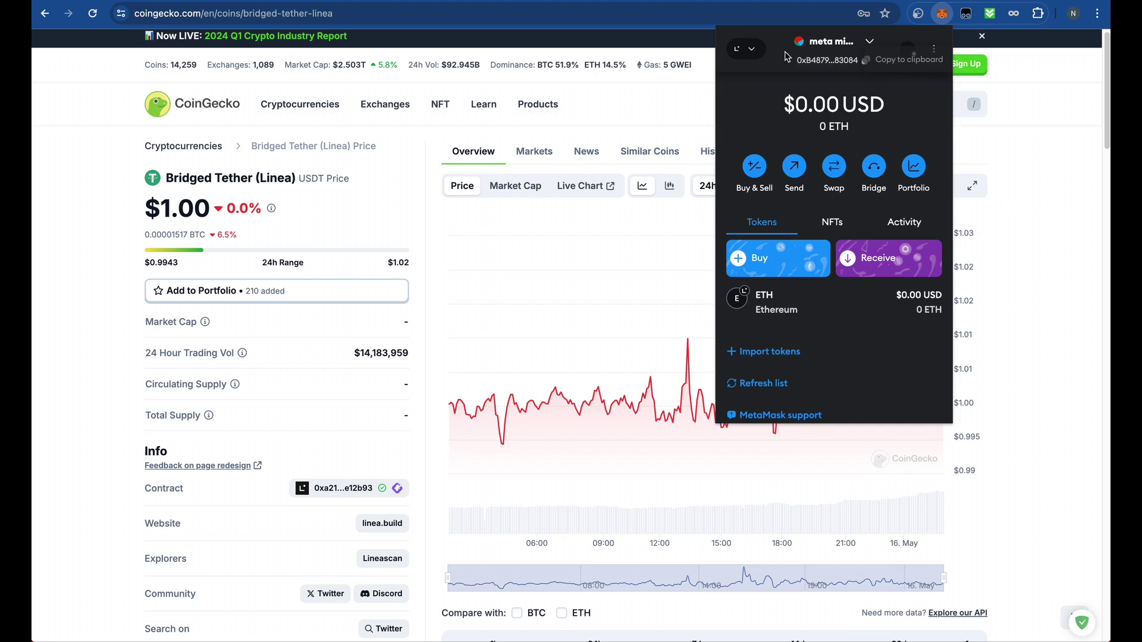
- Import Linea USDT into MetaMask by pasting its contract address, then dismiss the import notice
click(770, 353)
click(798, 242)
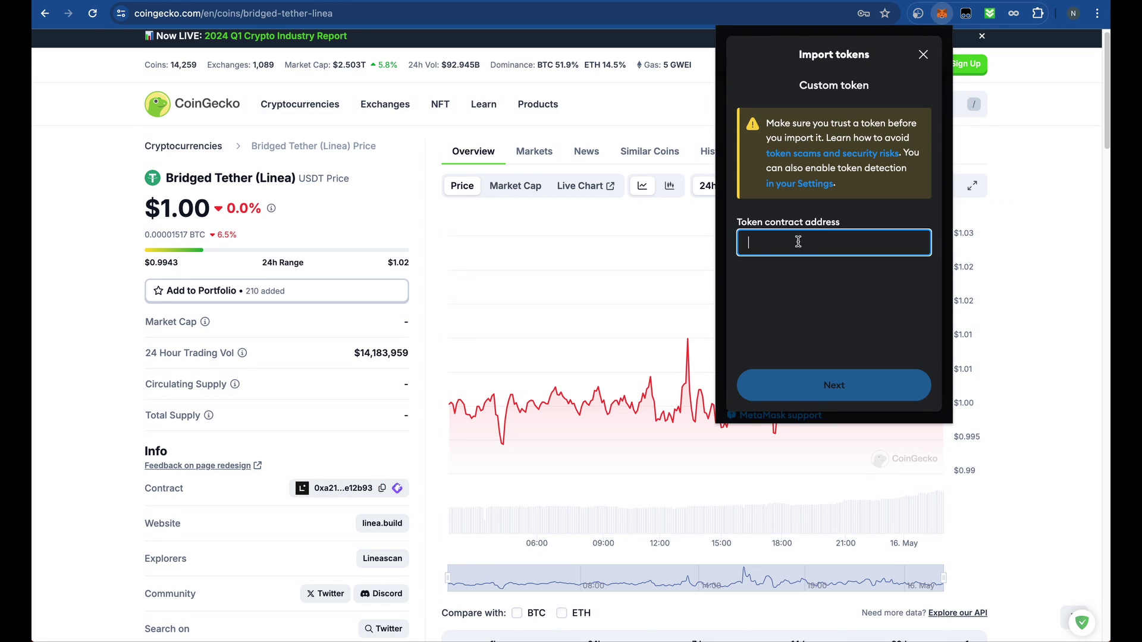
key(ctrl+v)
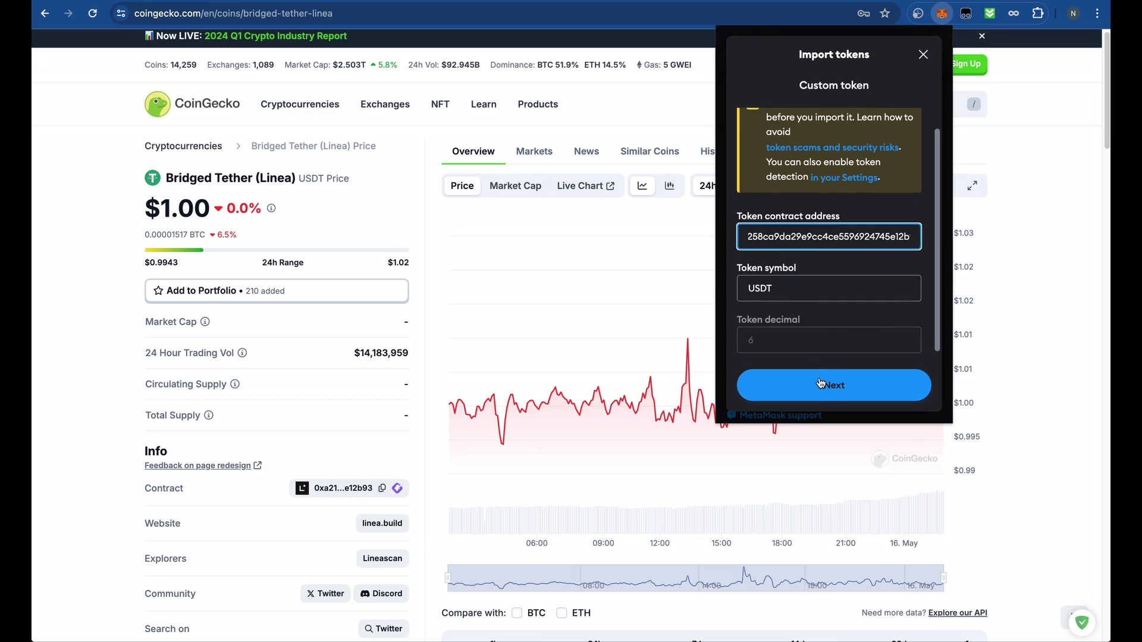
click(821, 384)
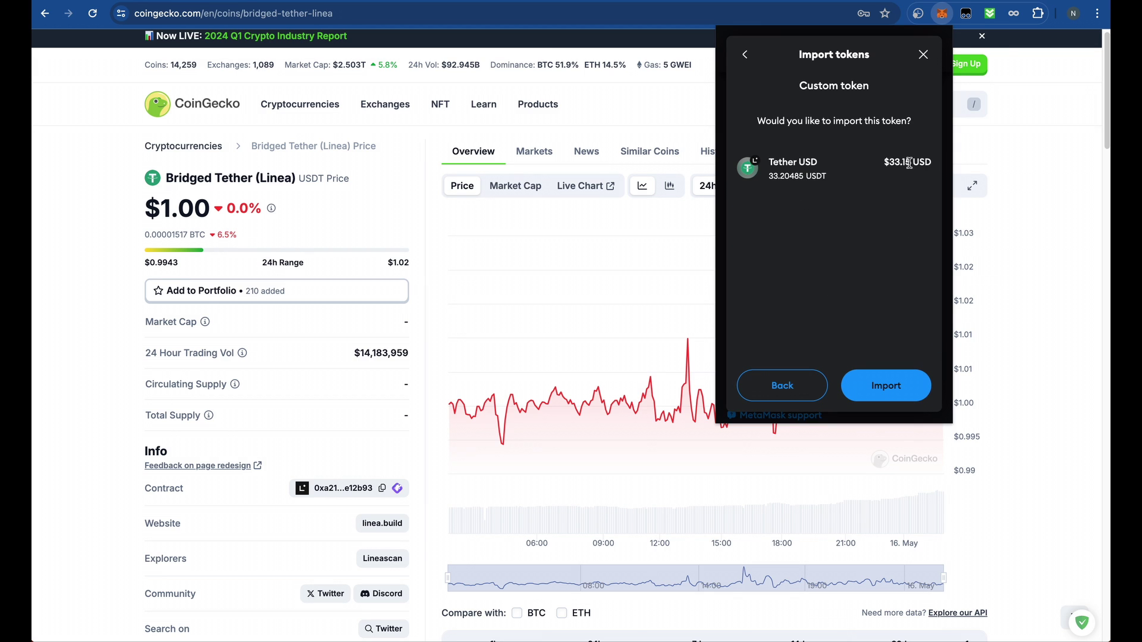
click(887, 387)
scroll(884, 323, down, 1)
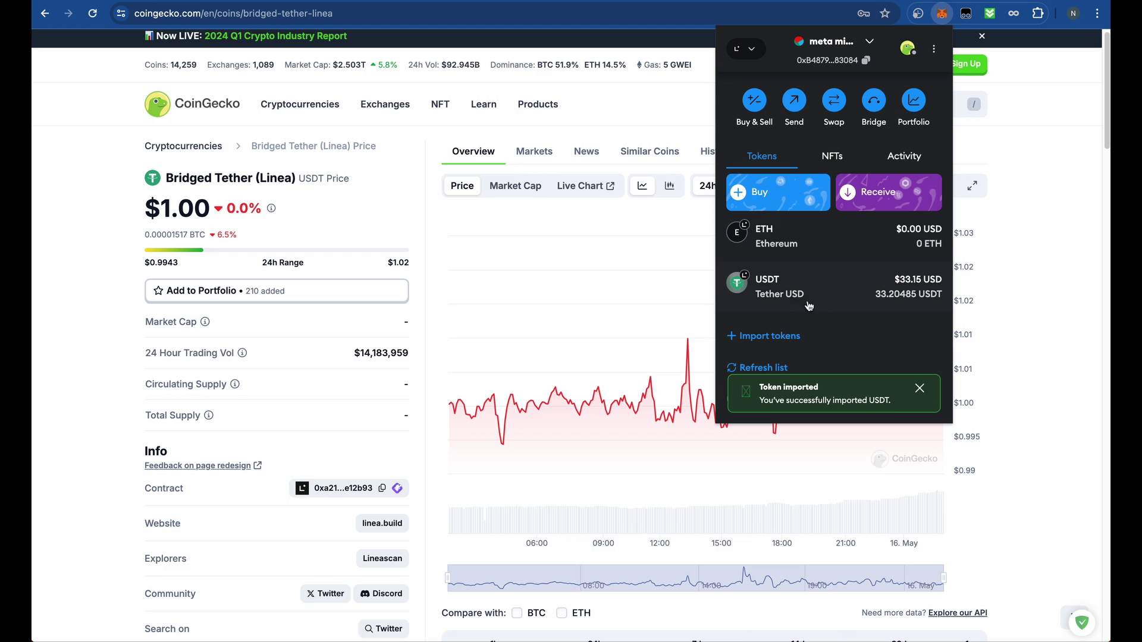
scroll(809, 307, up, 1)
scroll(861, 344, down, 1)
click(920, 389)
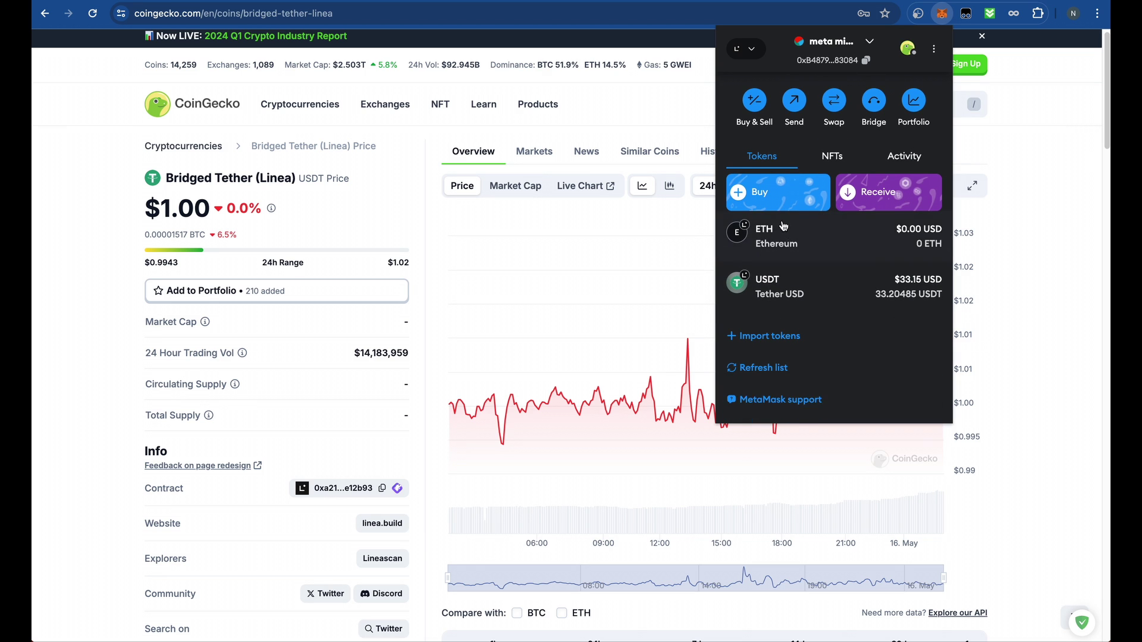
scroll(869, 80, up, 1)
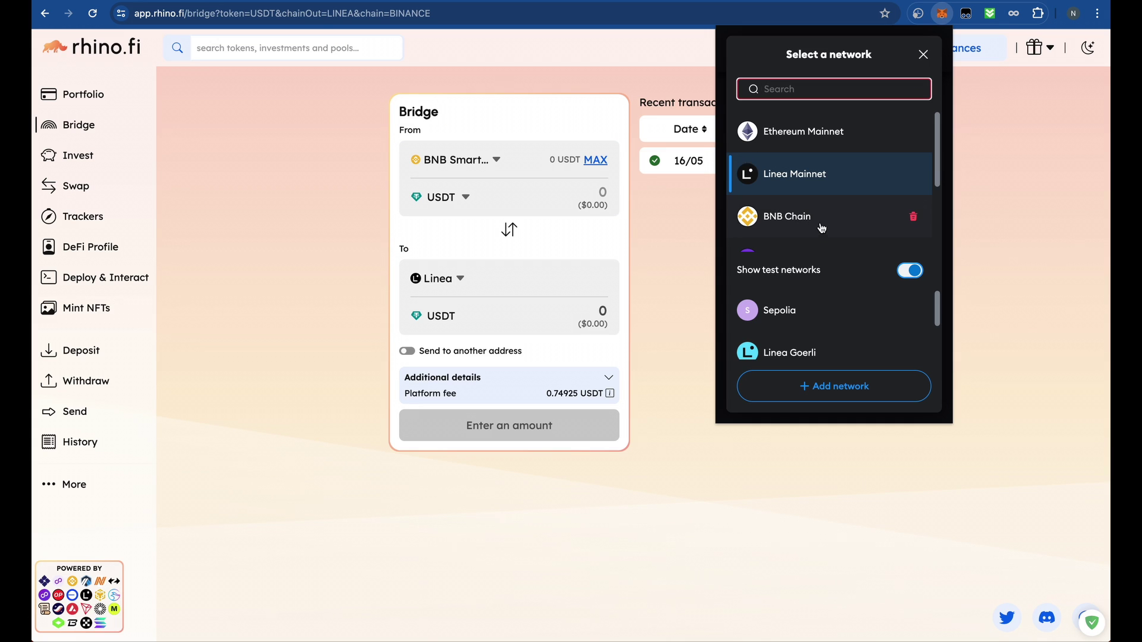
- Switch MetaMask from Linea to Ethereum Mainnet to check the received 0.0007 ETH
scroll(821, 228, down, 3)
scroll(805, 206, up, 3)
click(806, 137)
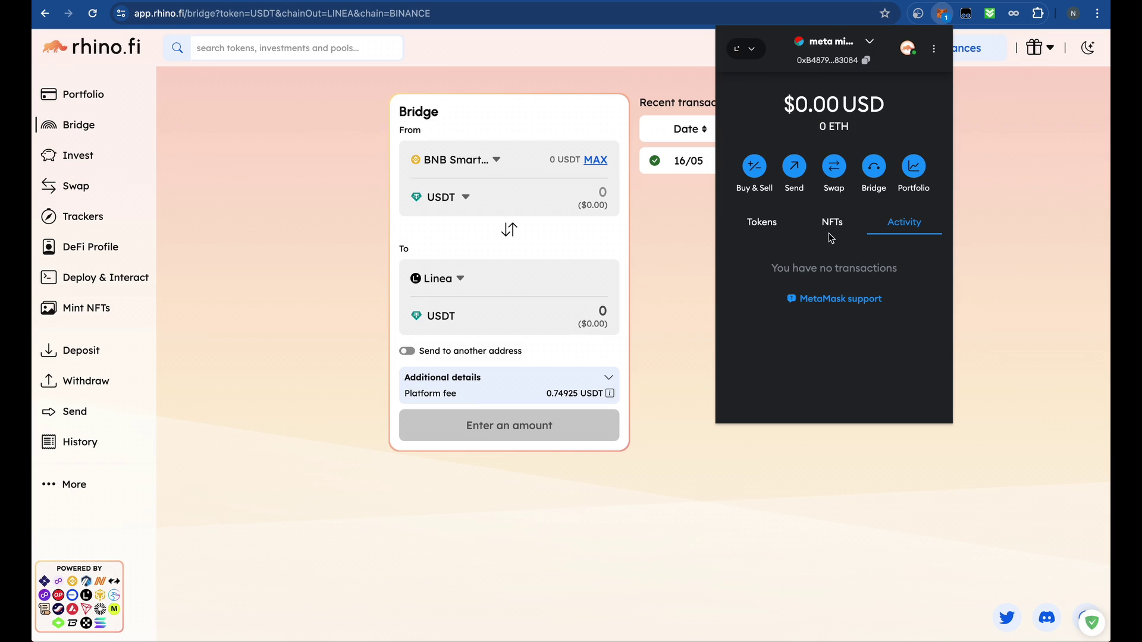
click(763, 224)
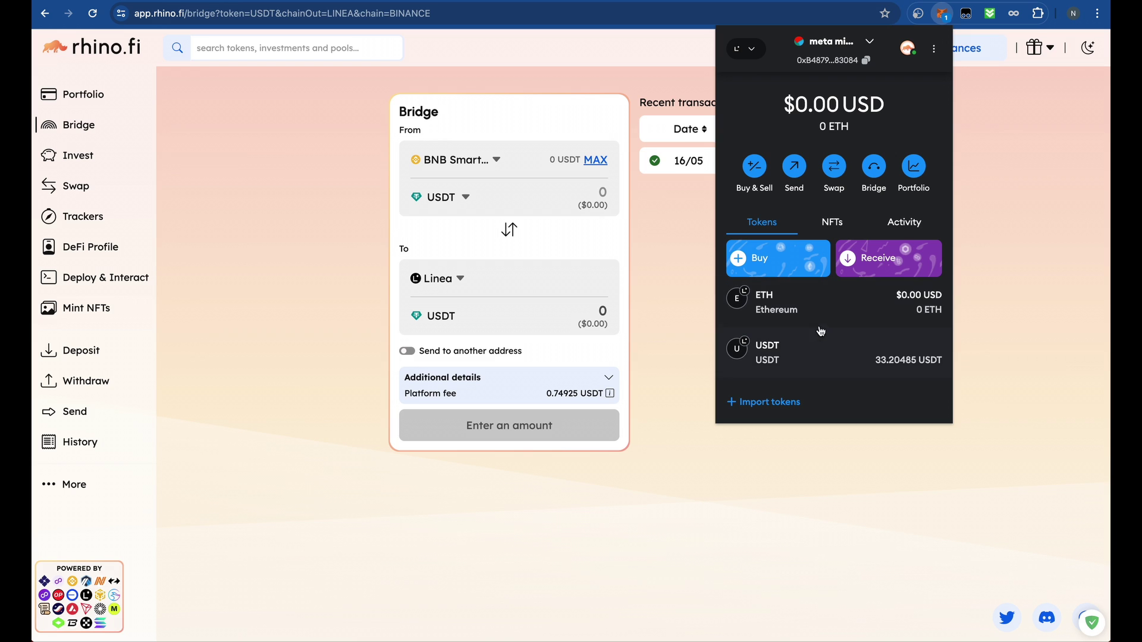
click(749, 50)
click(800, 121)
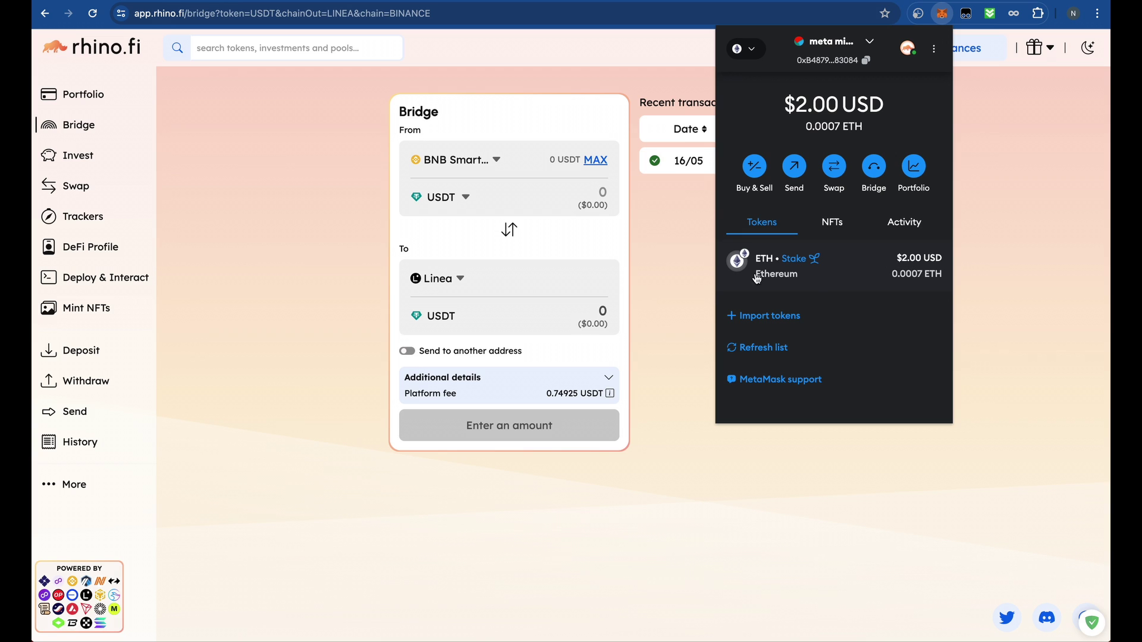
- Close MetaMask while staying on Ethereum Mainnet and reopen rhino.fi's Bridge page
click(744, 48)
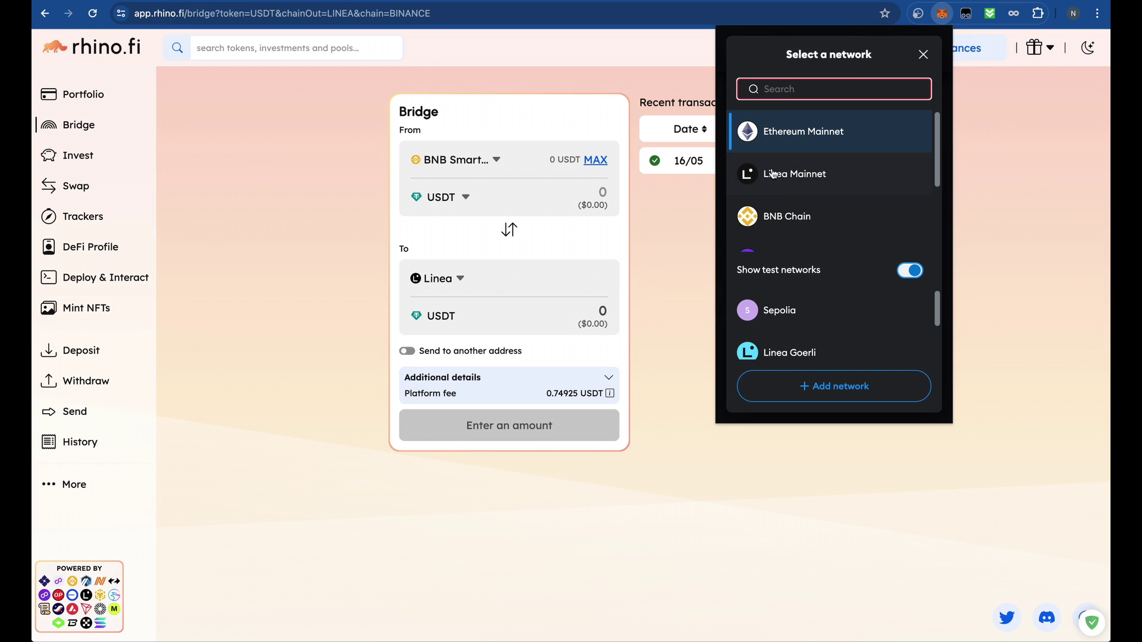
click(923, 54)
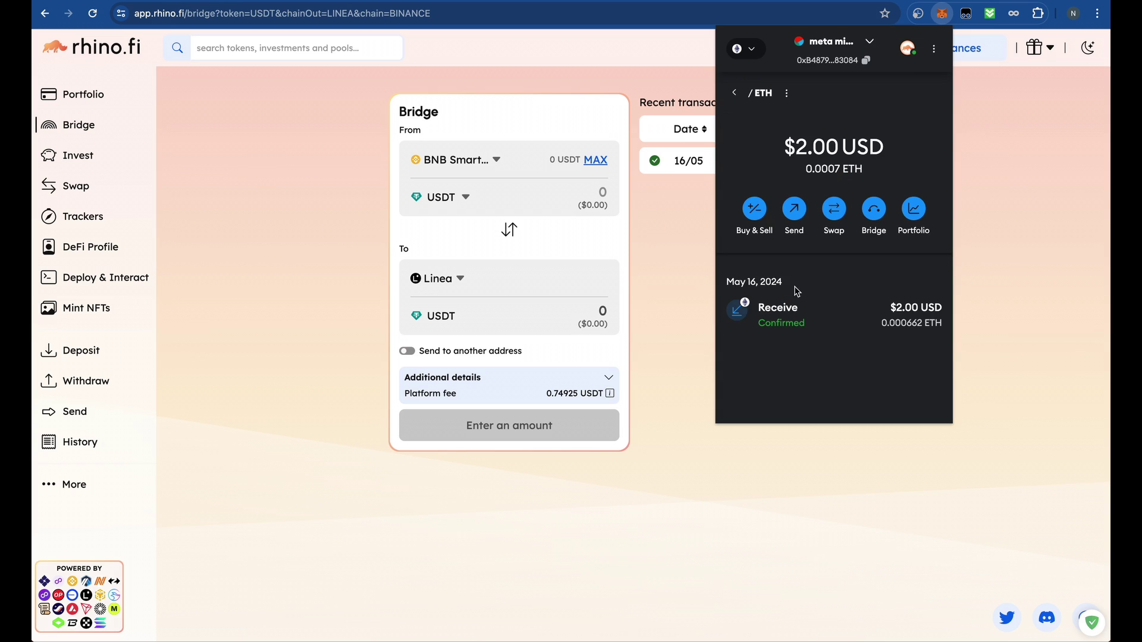
click(679, 269)
click(89, 126)
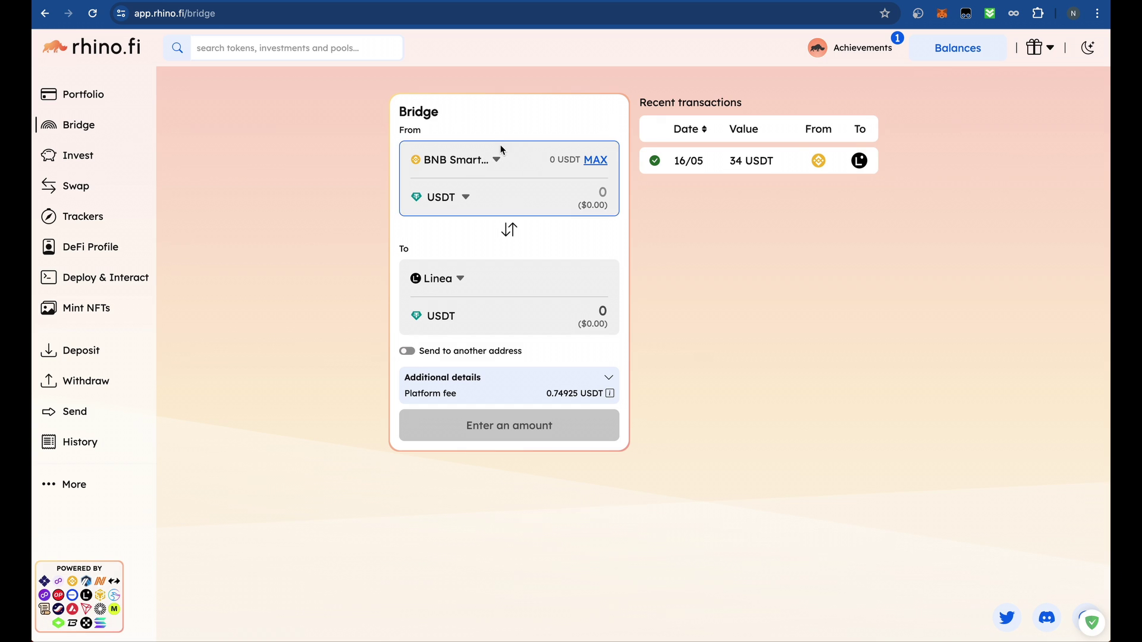
- Set the rhino.fi bridge to send the maximum ETH from Ethereum, then reload the page
mouse_move(990, 50)
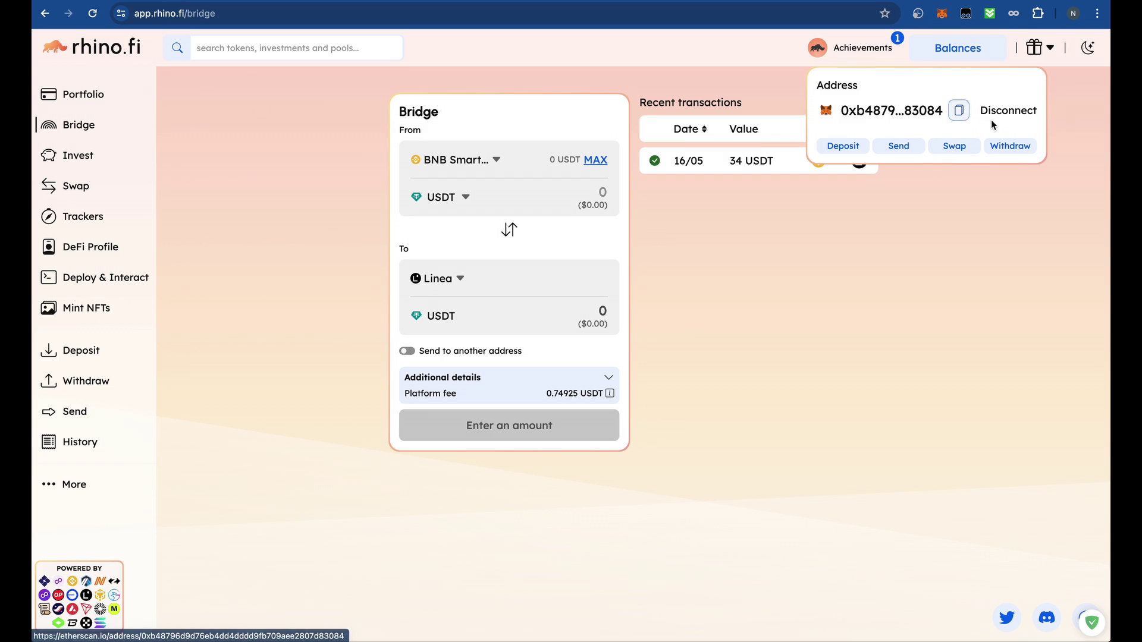
click(457, 162)
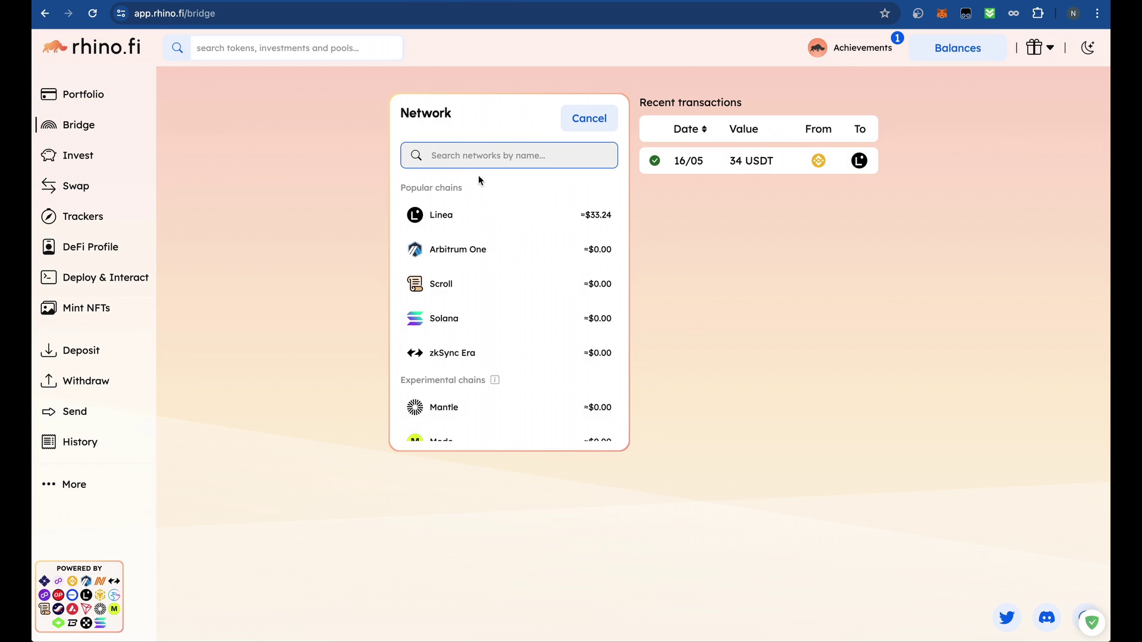
scroll(497, 333, down, 4)
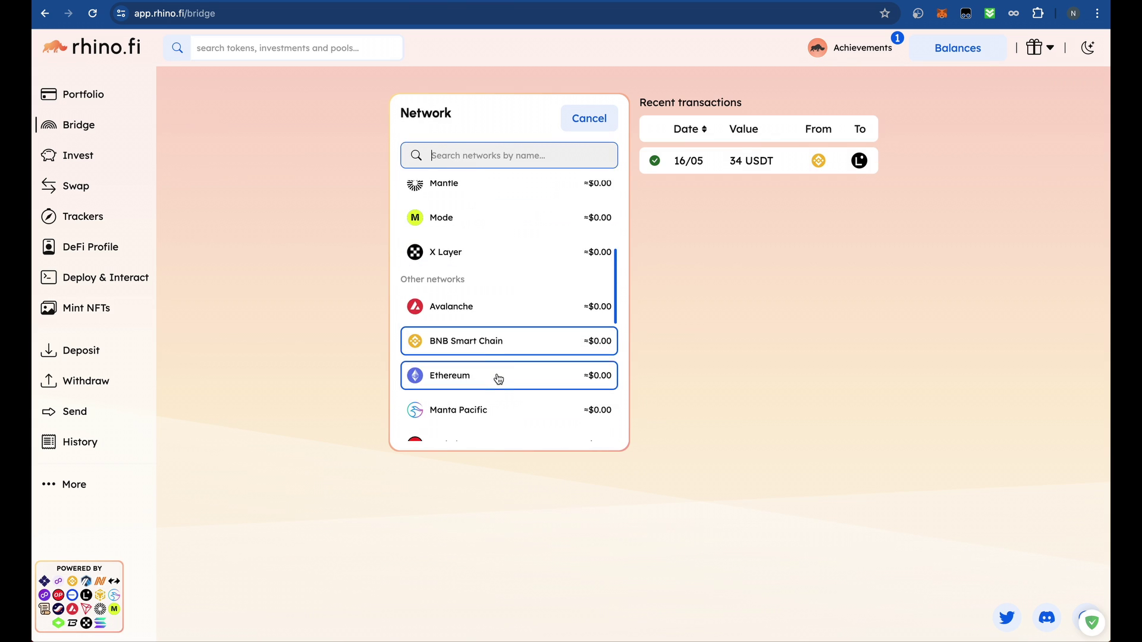
click(498, 379)
click(443, 197)
click(500, 229)
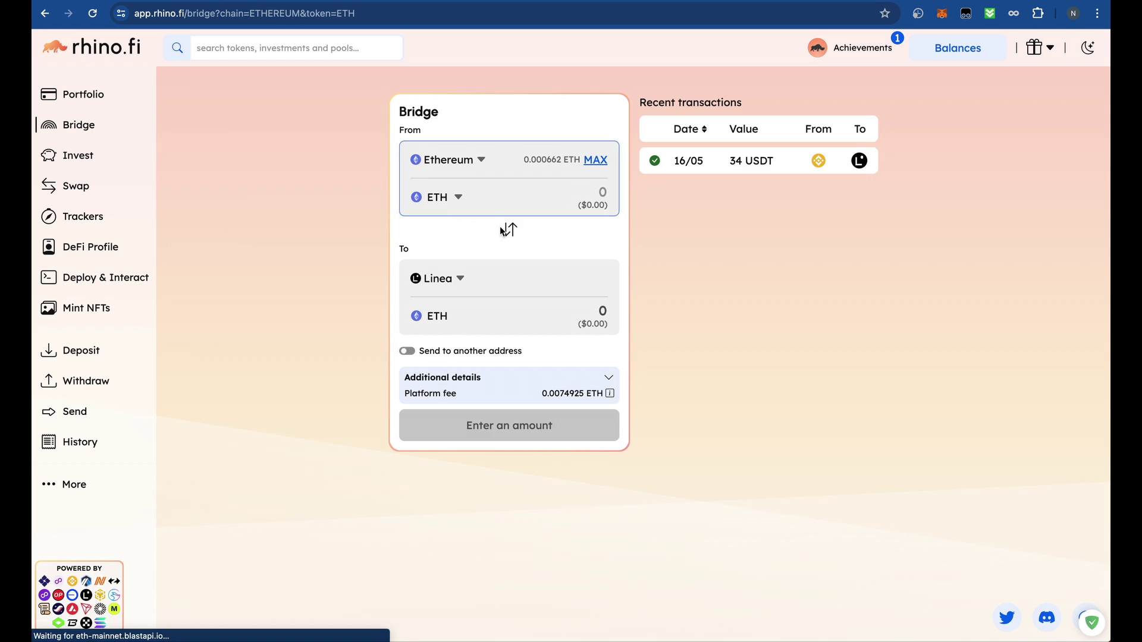
click(600, 159)
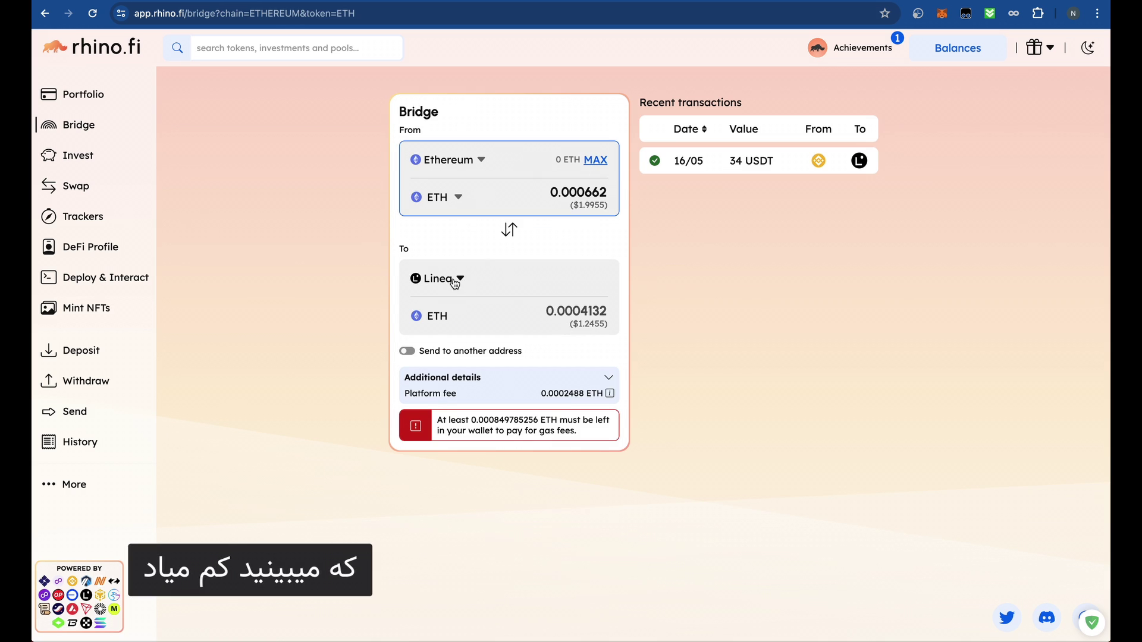
click(595, 159)
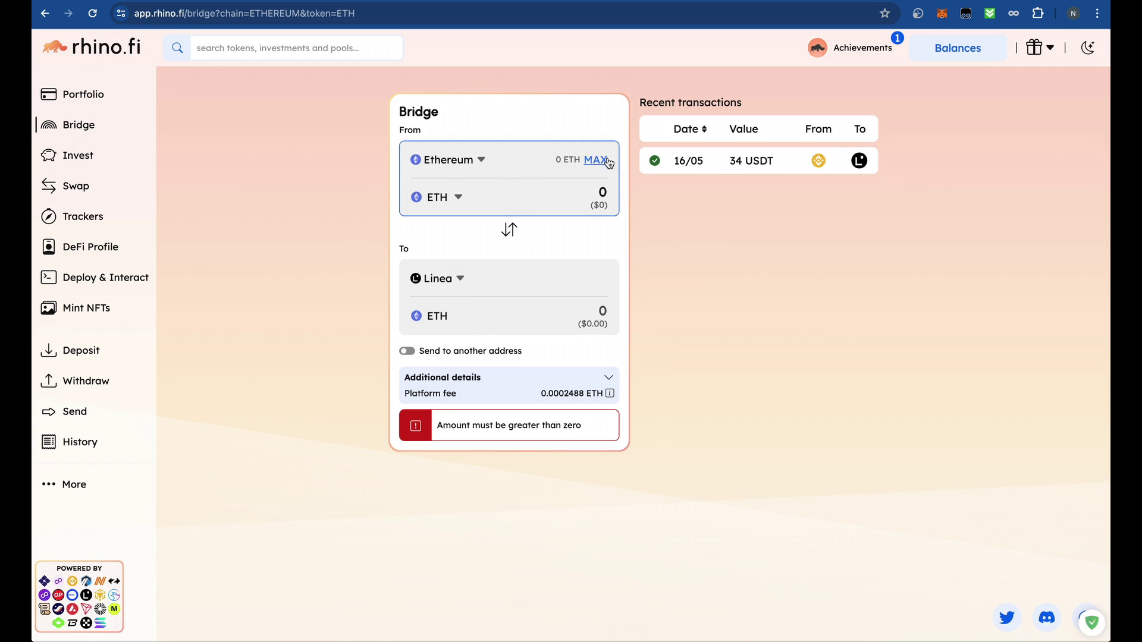
click(84, 7)
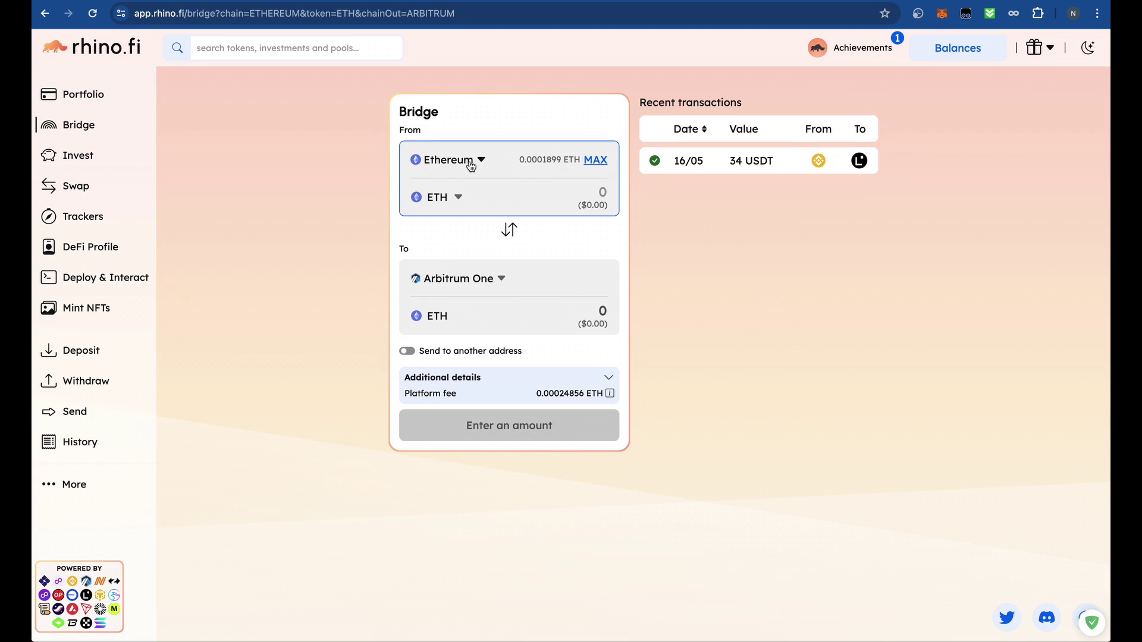
- Fill in the maximum ETH amount and review MetaMask's connected accounts
click(608, 162)
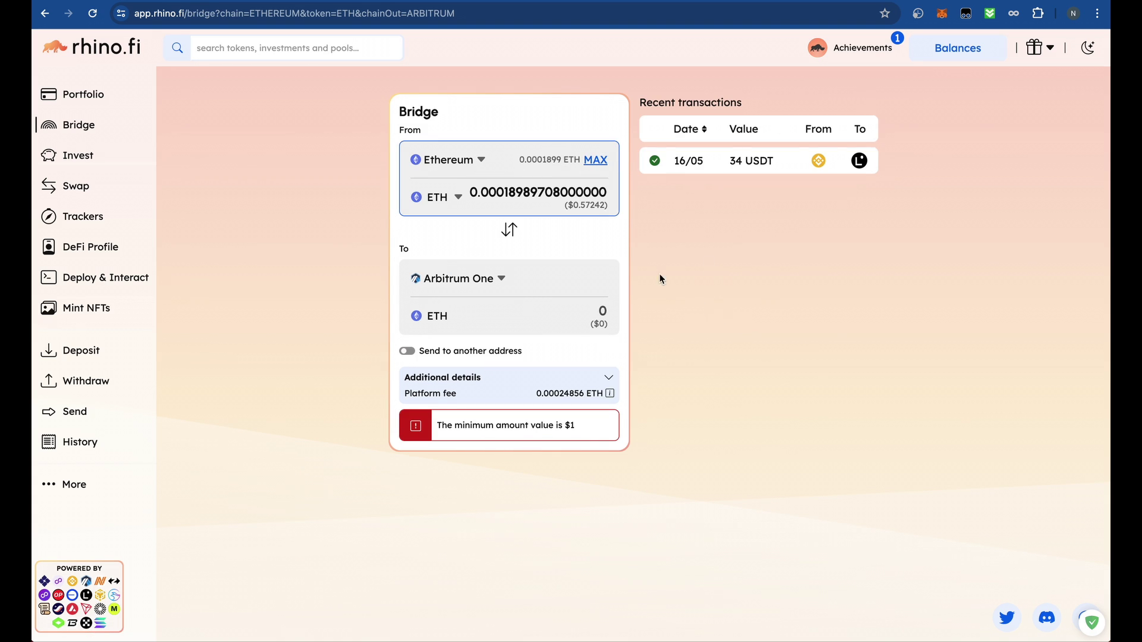
click(941, 17)
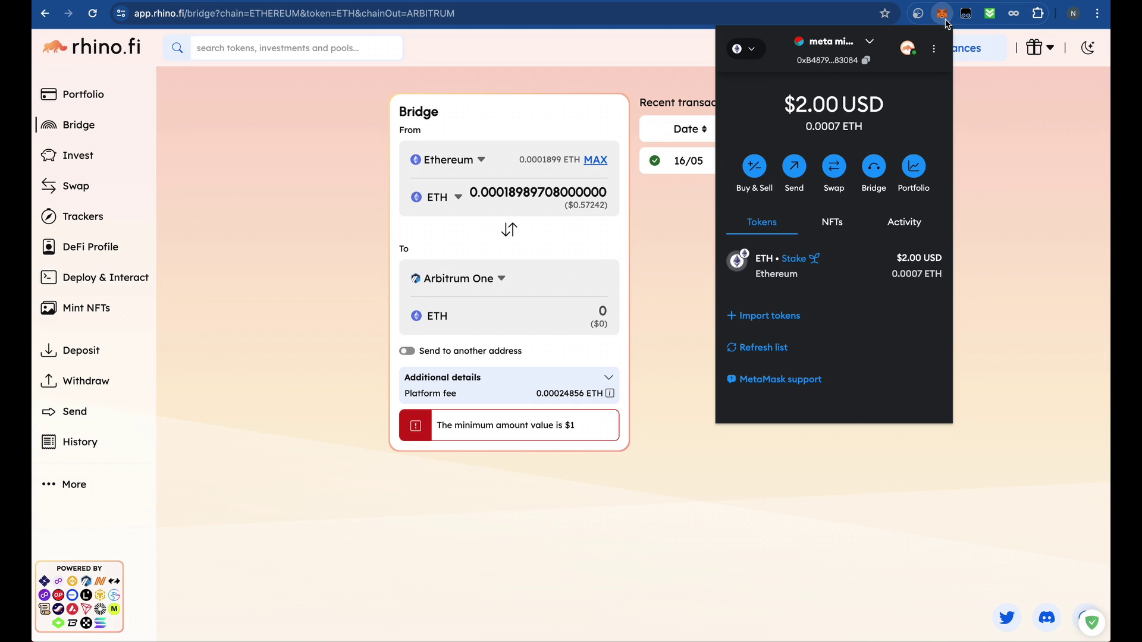
click(853, 44)
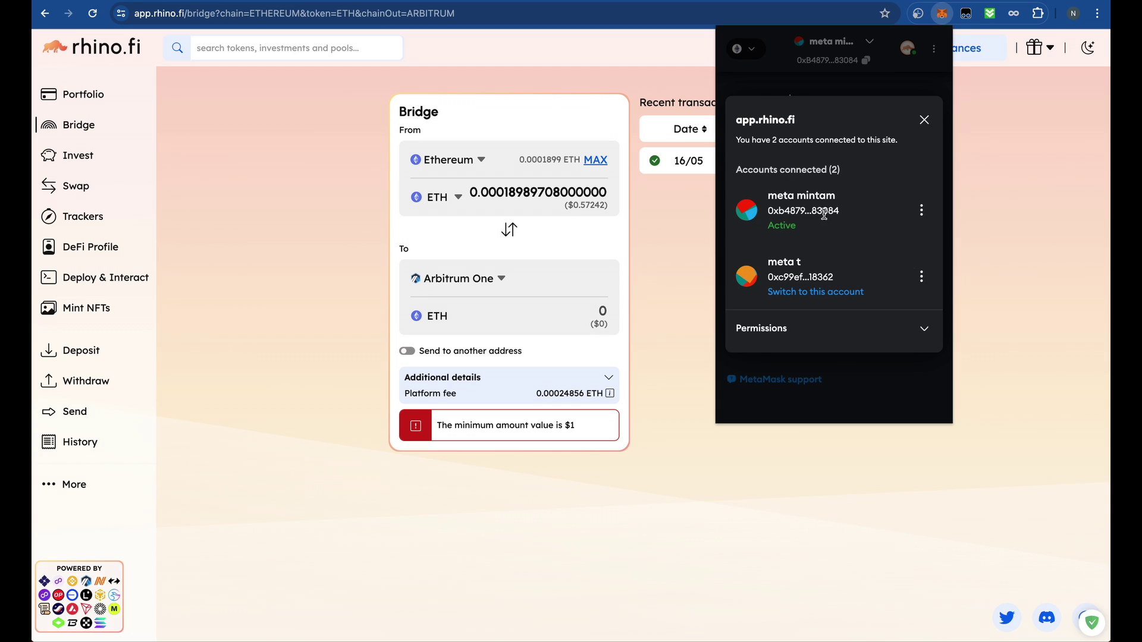
click(923, 120)
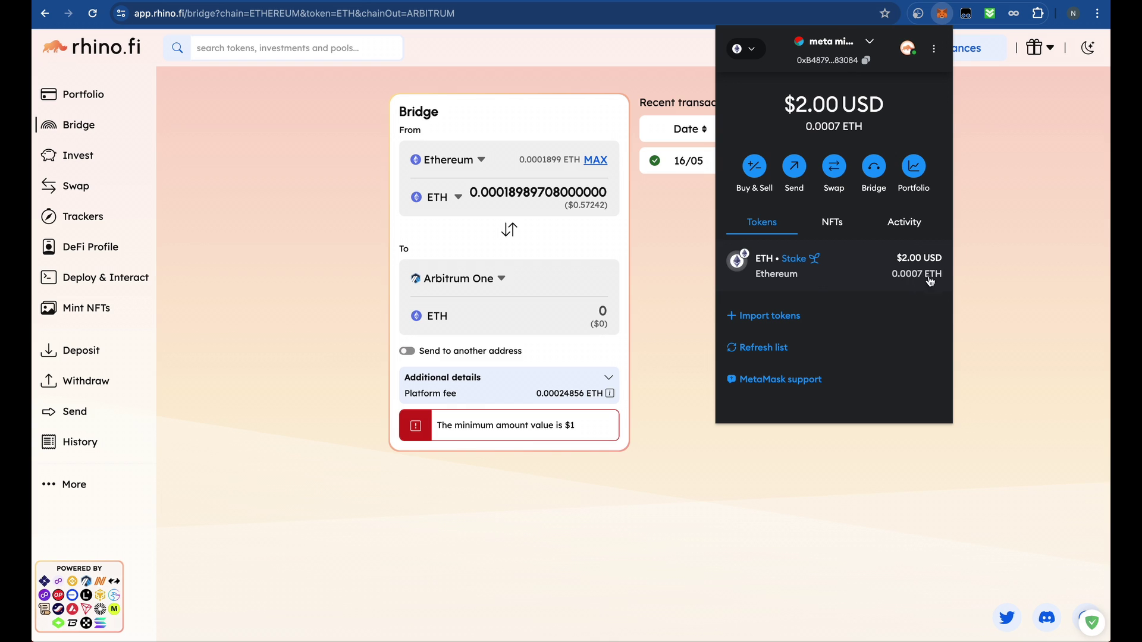
click(616, 241)
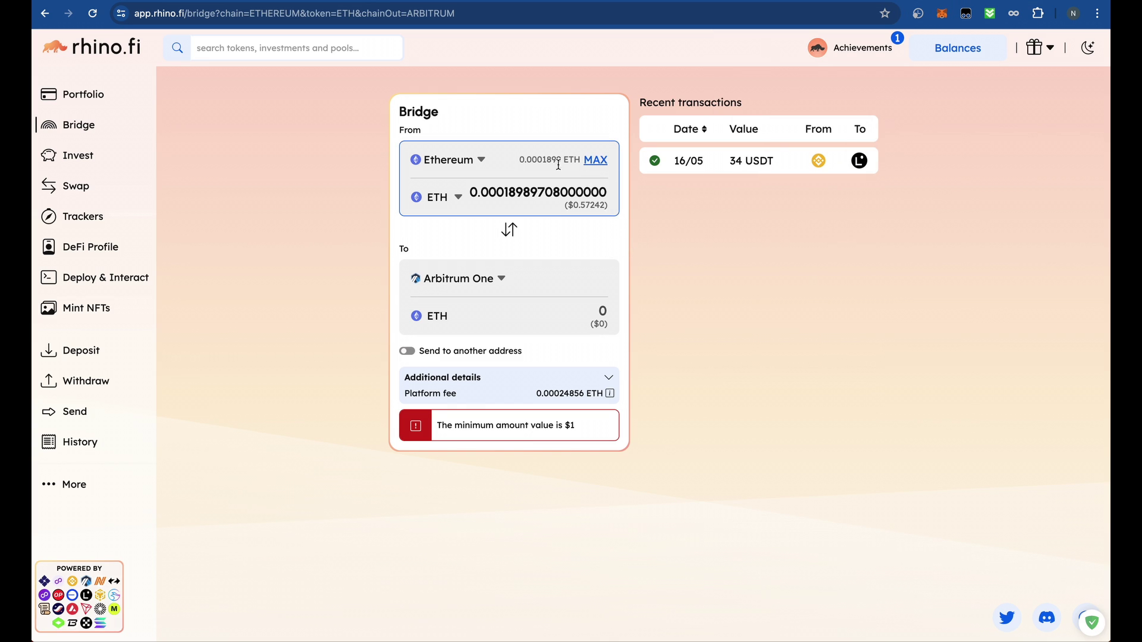
- Reselect Ethereum and ETH as the source and reapply the maximum 0.00018989708 ETH
click(464, 159)
scroll(503, 333, down, 3)
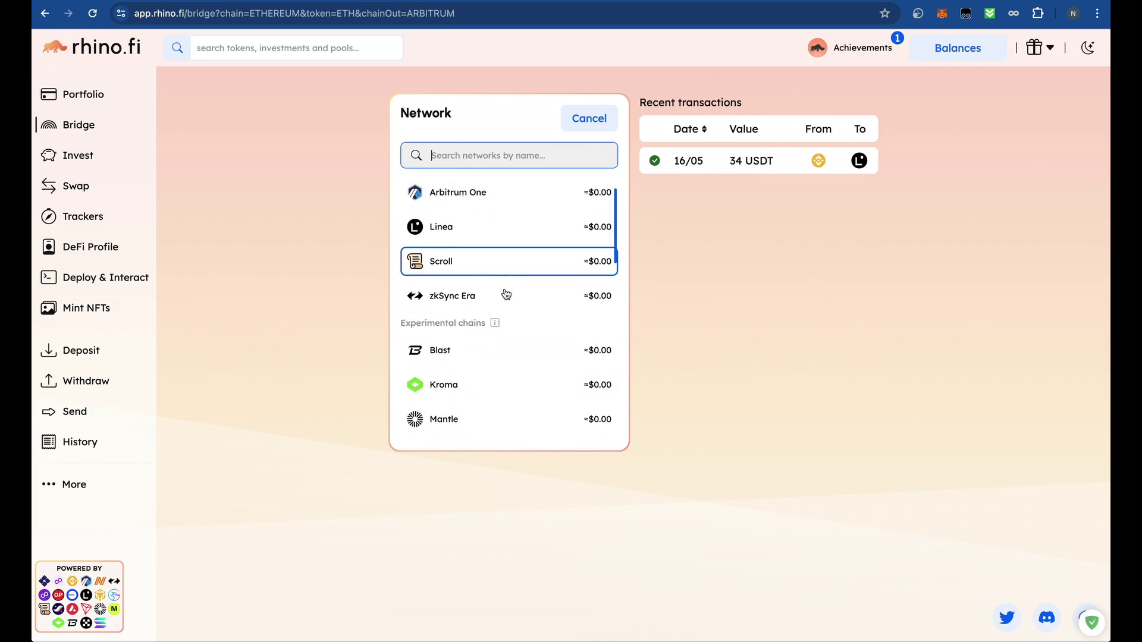
click(530, 401)
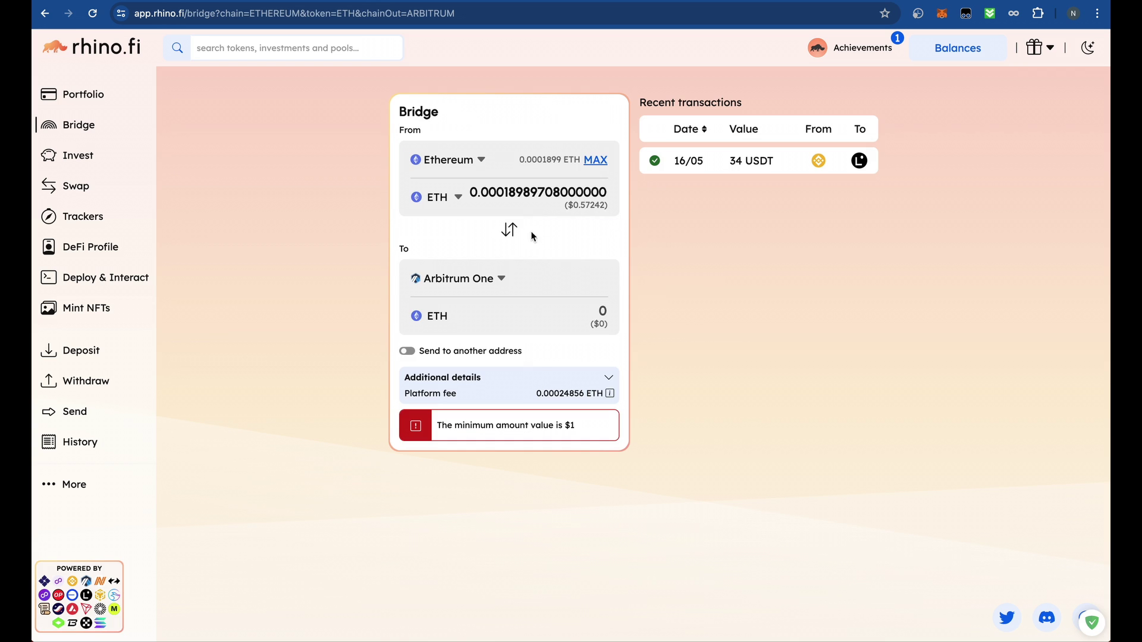
click(455, 200)
click(505, 224)
click(596, 160)
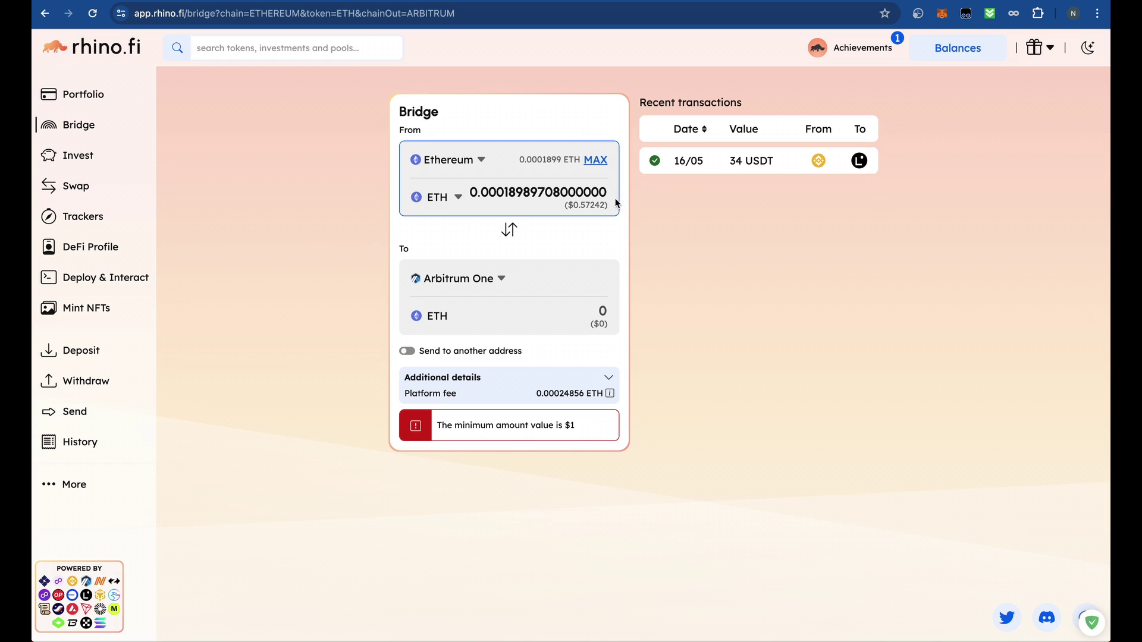
click(459, 280)
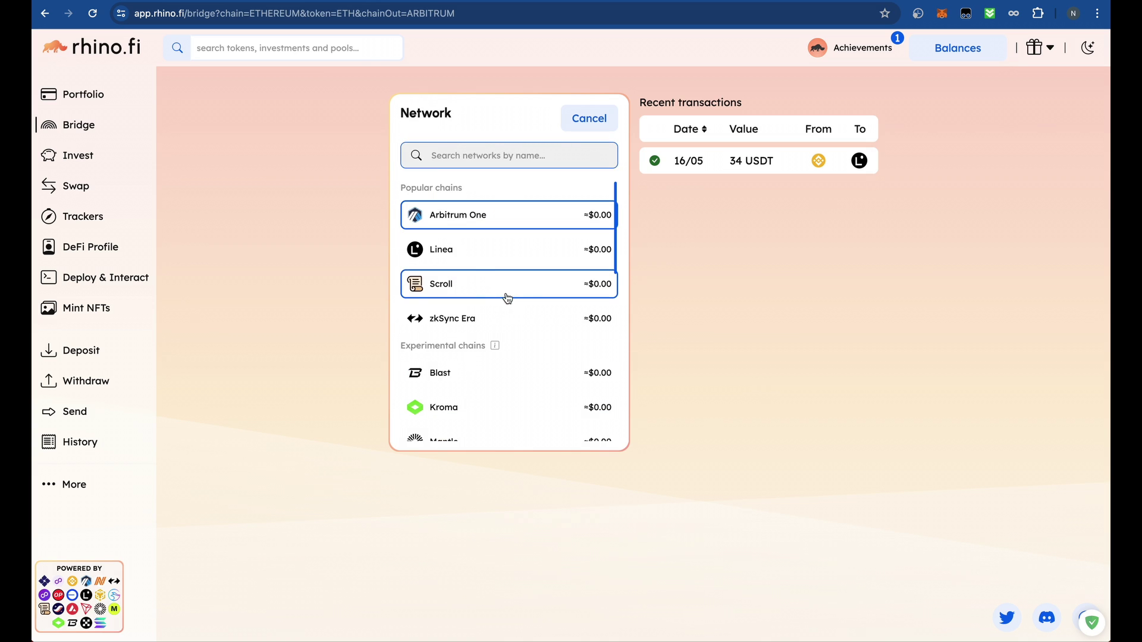
- Make Linea the destination, expand the fee details, and keep the direction Ethereum to Linea
click(505, 250)
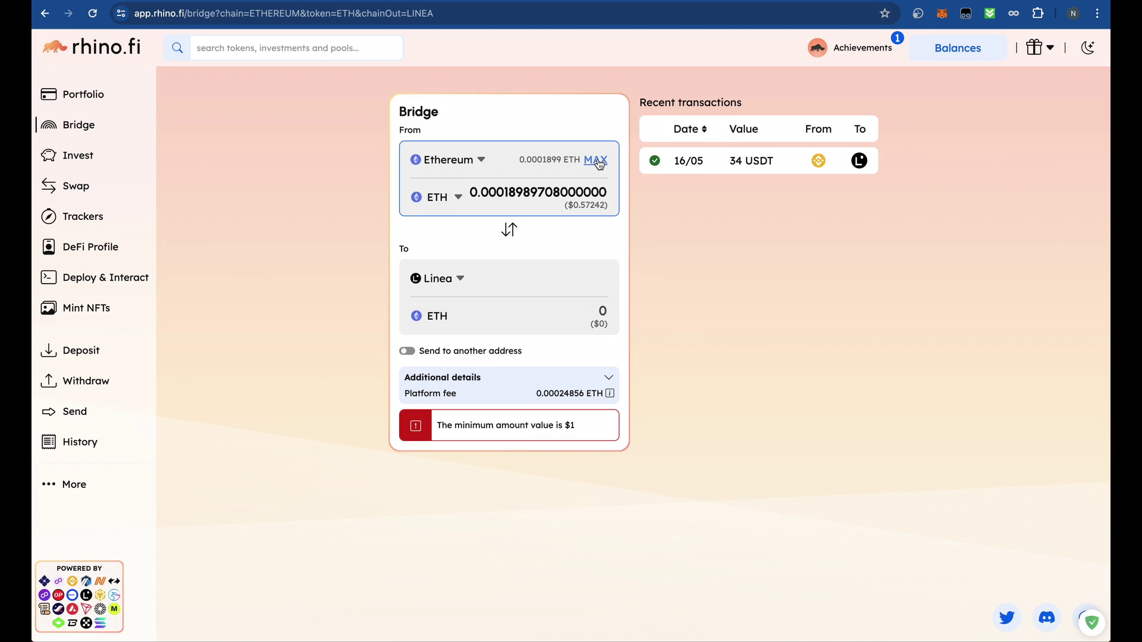
click(698, 239)
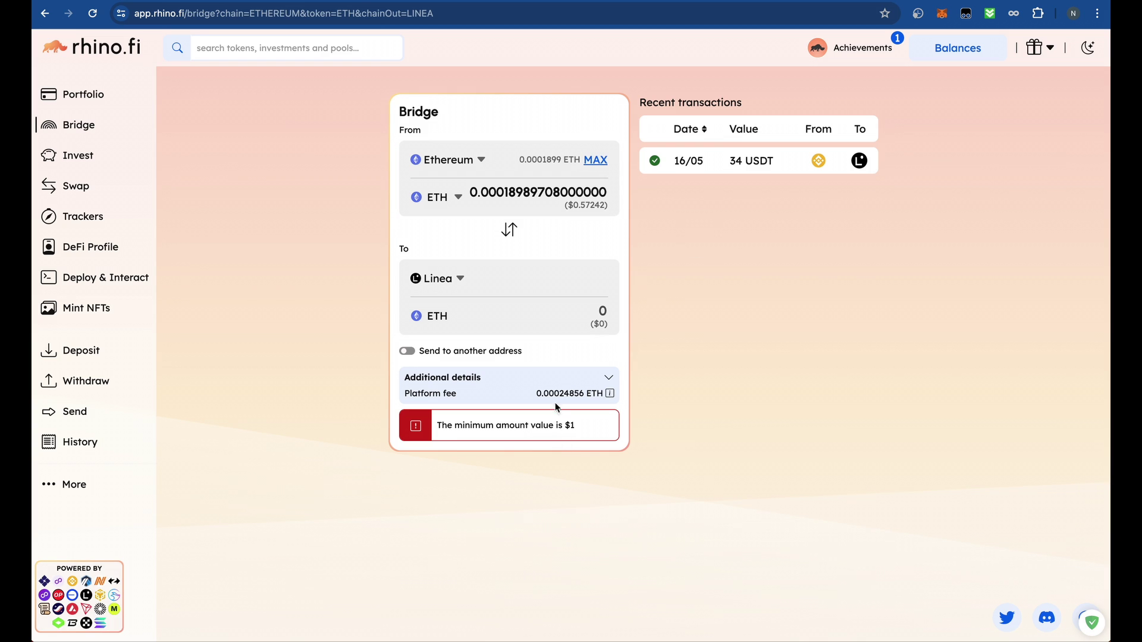
click(607, 378)
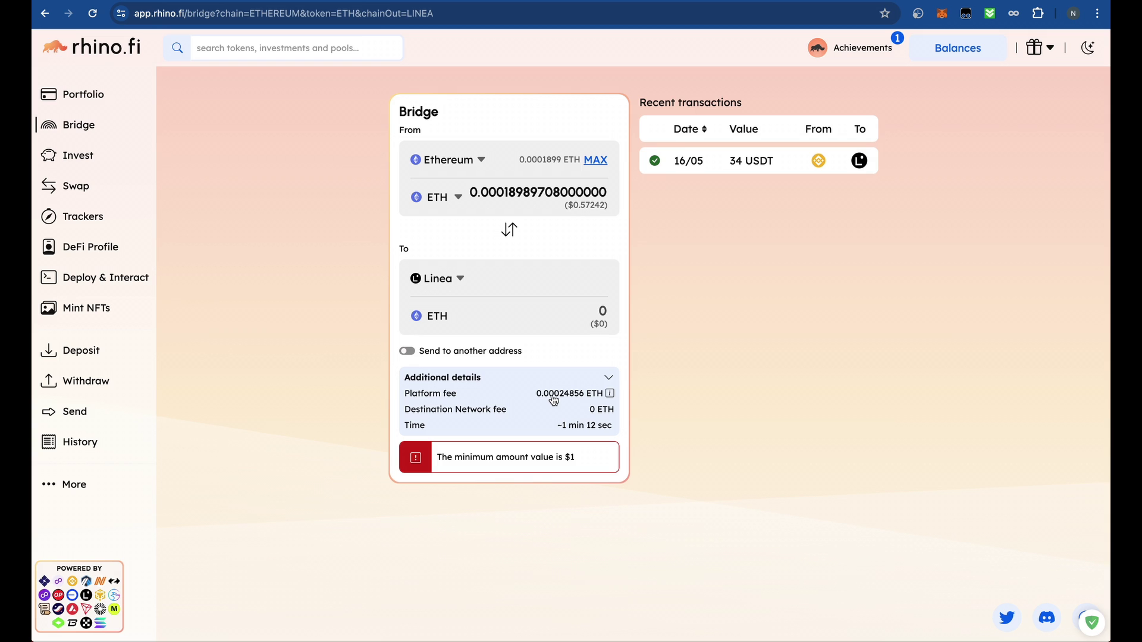
click(512, 231)
click(512, 232)
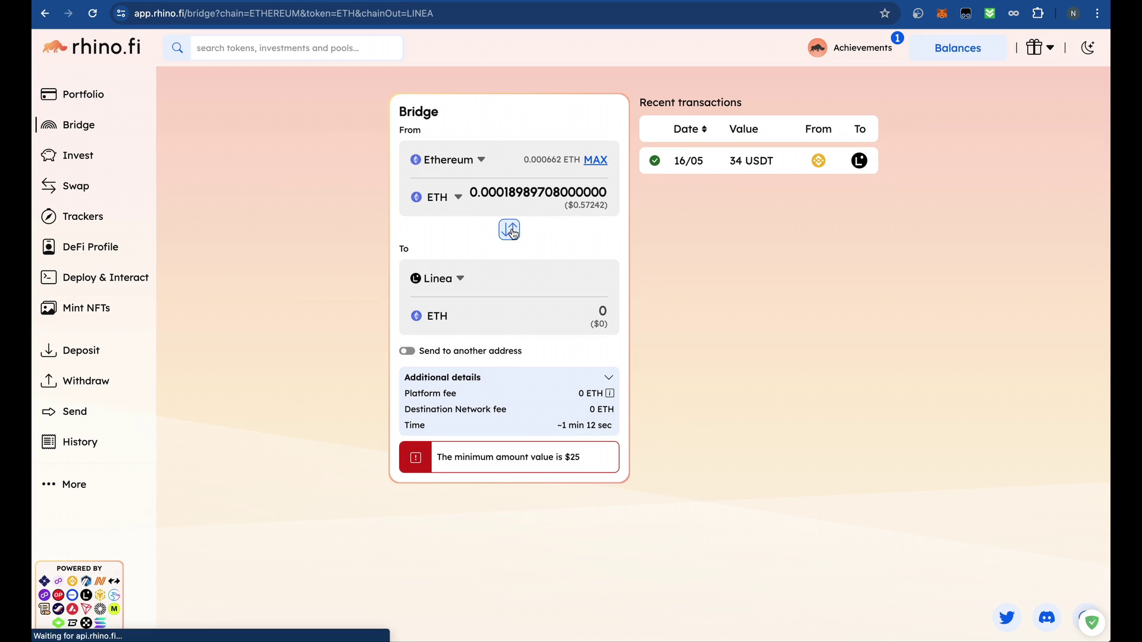
- Review MetaMask's activity, then fill in the maximum 0.0022814124 ETH
click(942, 16)
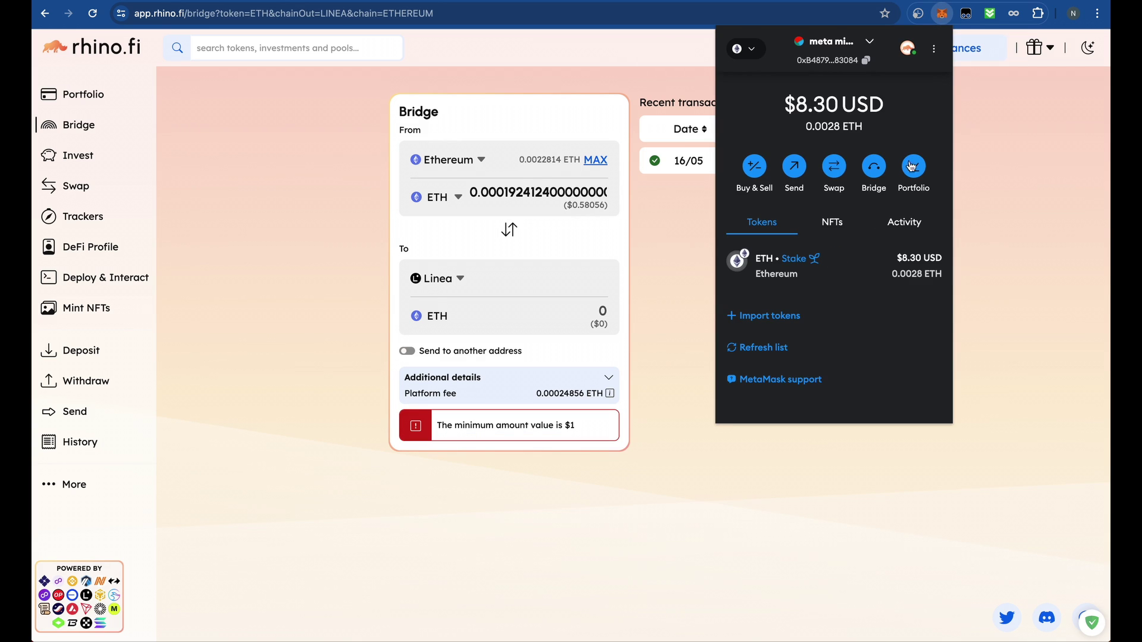
click(903, 223)
click(792, 223)
click(922, 224)
click(772, 222)
click(643, 245)
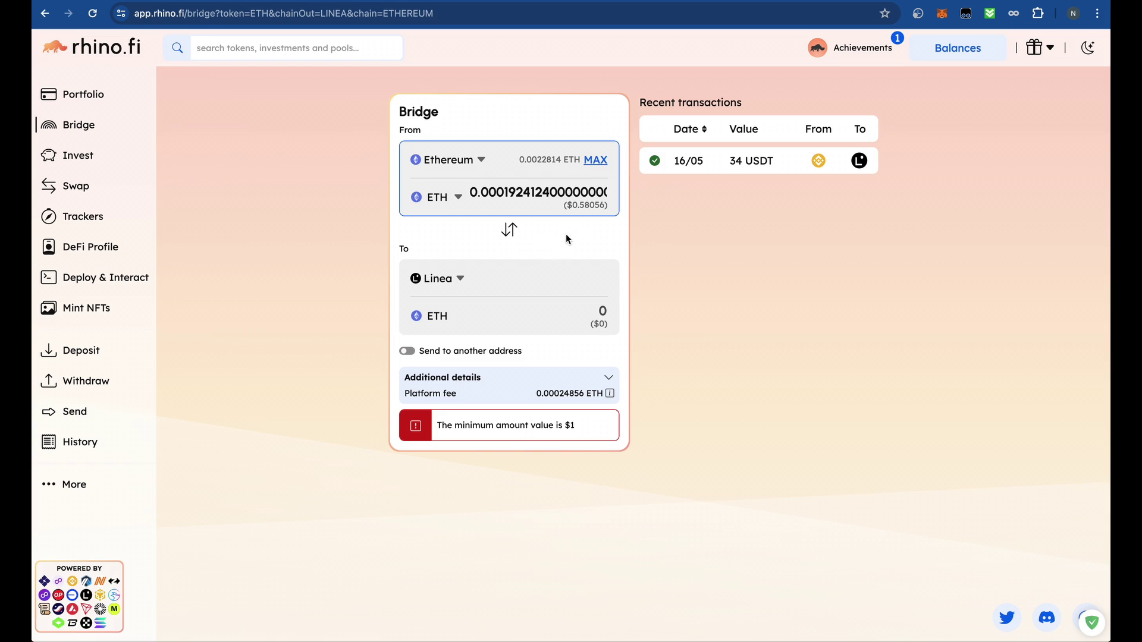
click(595, 160)
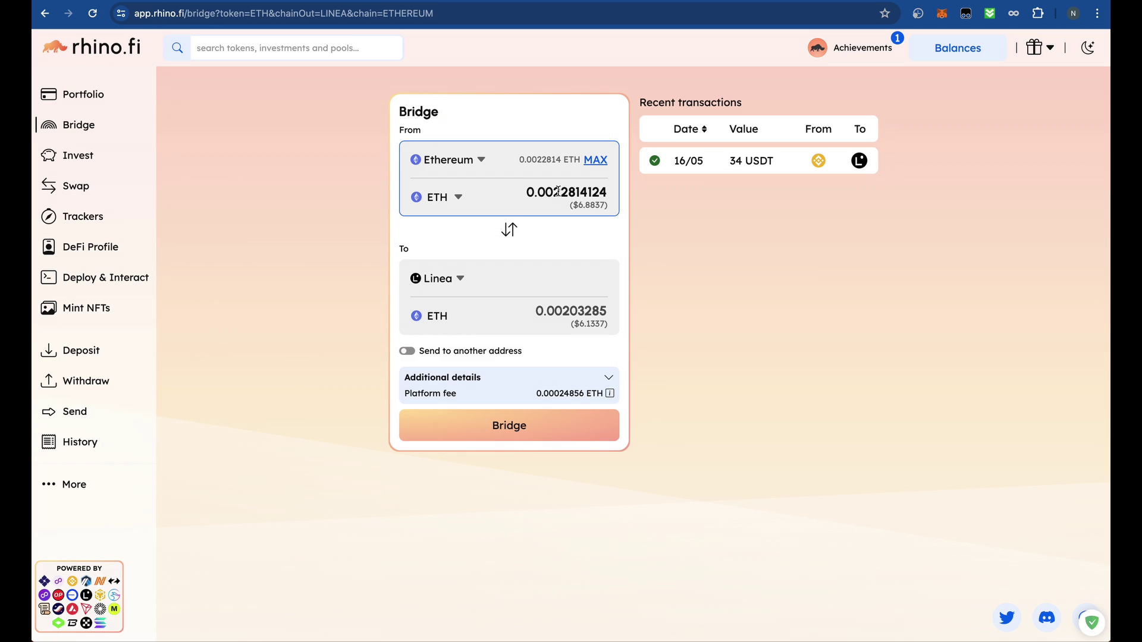
- Change the amount to 0.0006 ETH and start the bridge to Linea
drag(556, 191, 619, 194)
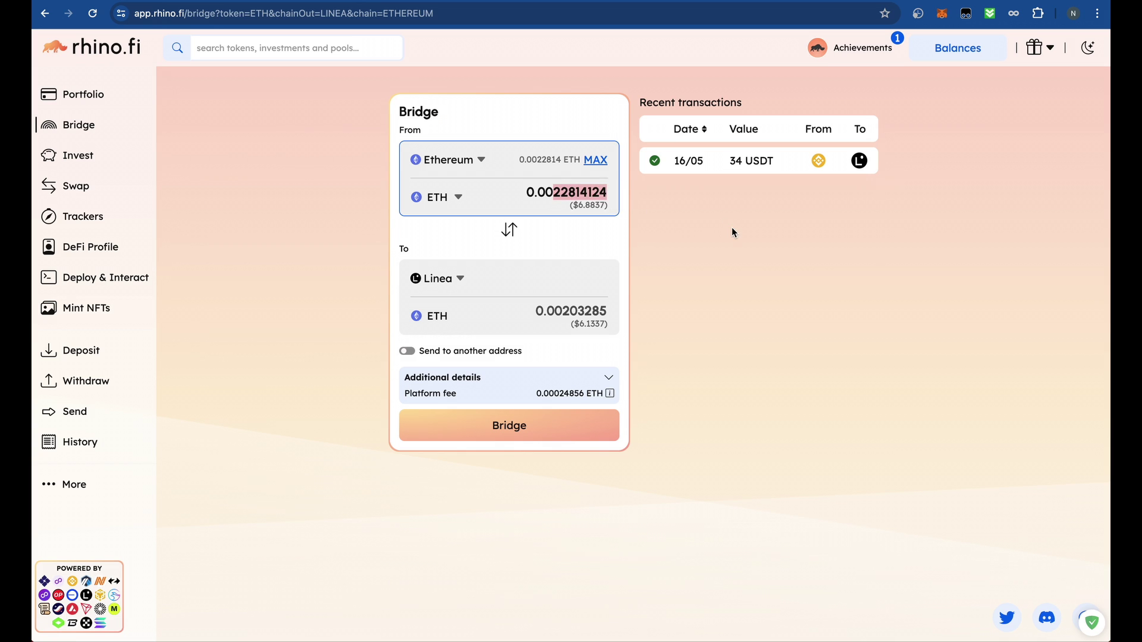
text(06)
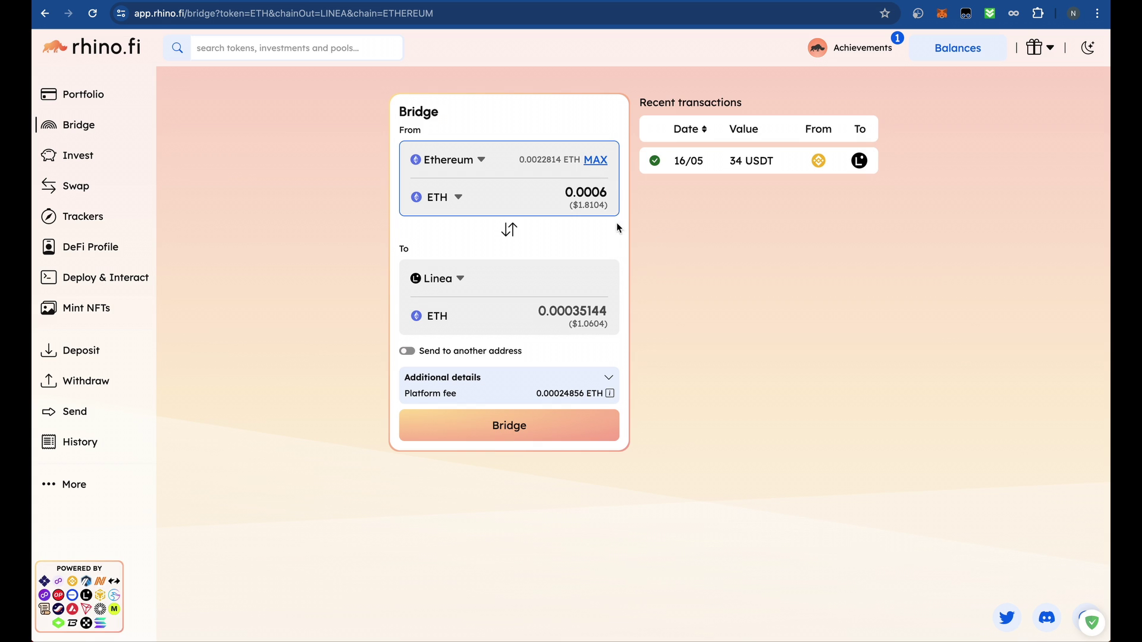
click(516, 436)
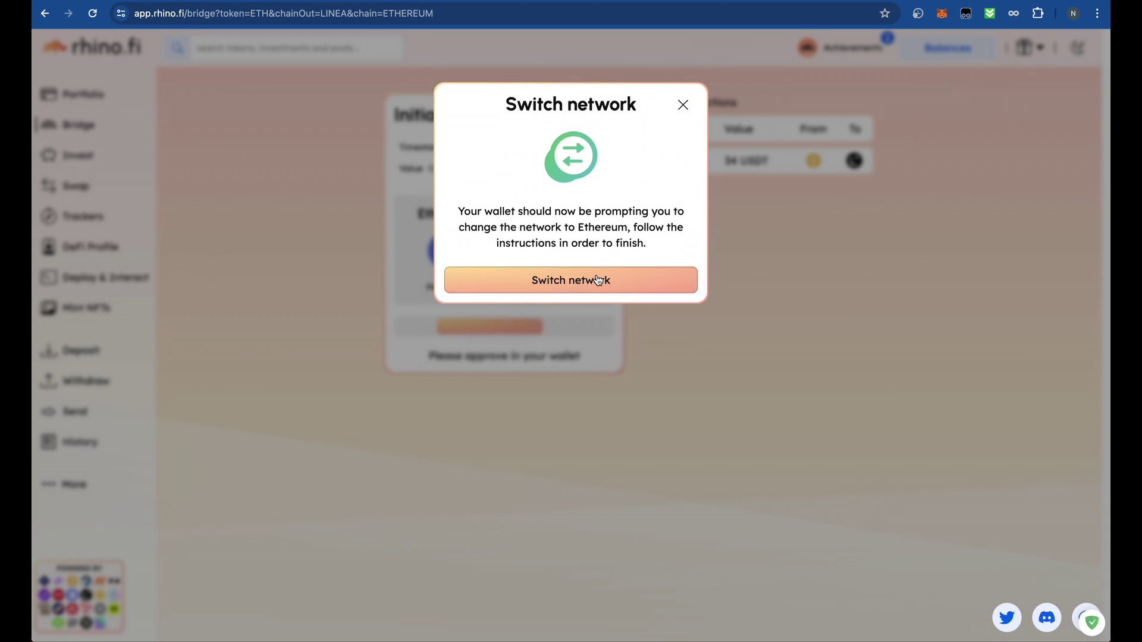
- Approve switching the wallet to Ethereum Mainnet and bring up MetaMask's 0.0006 ETH deposit confirmation
click(618, 265)
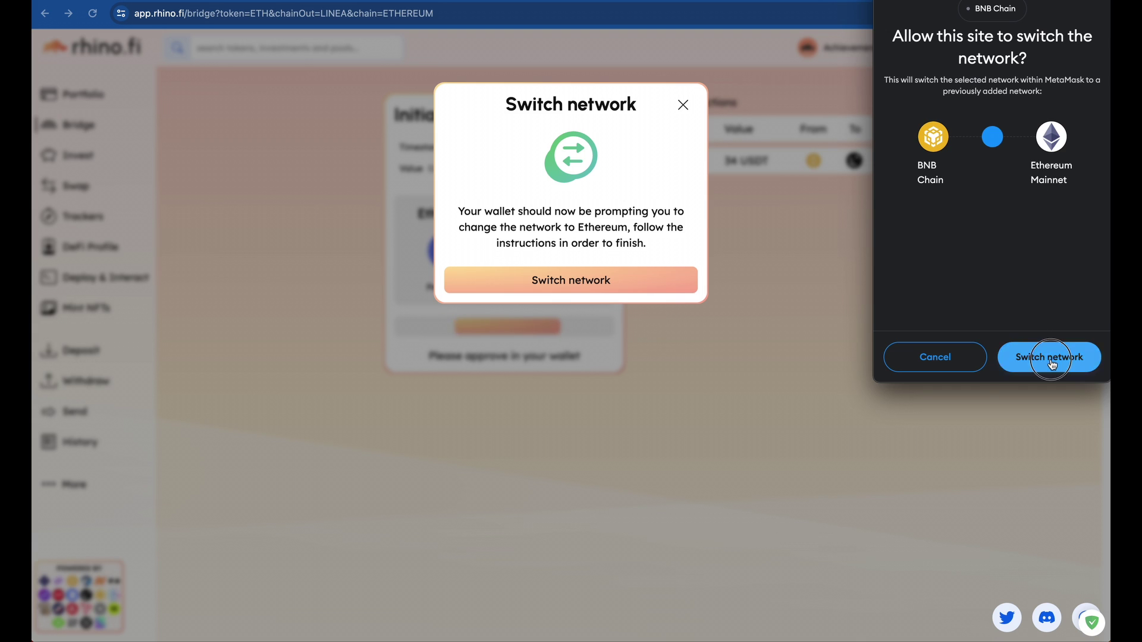
click(1049, 357)
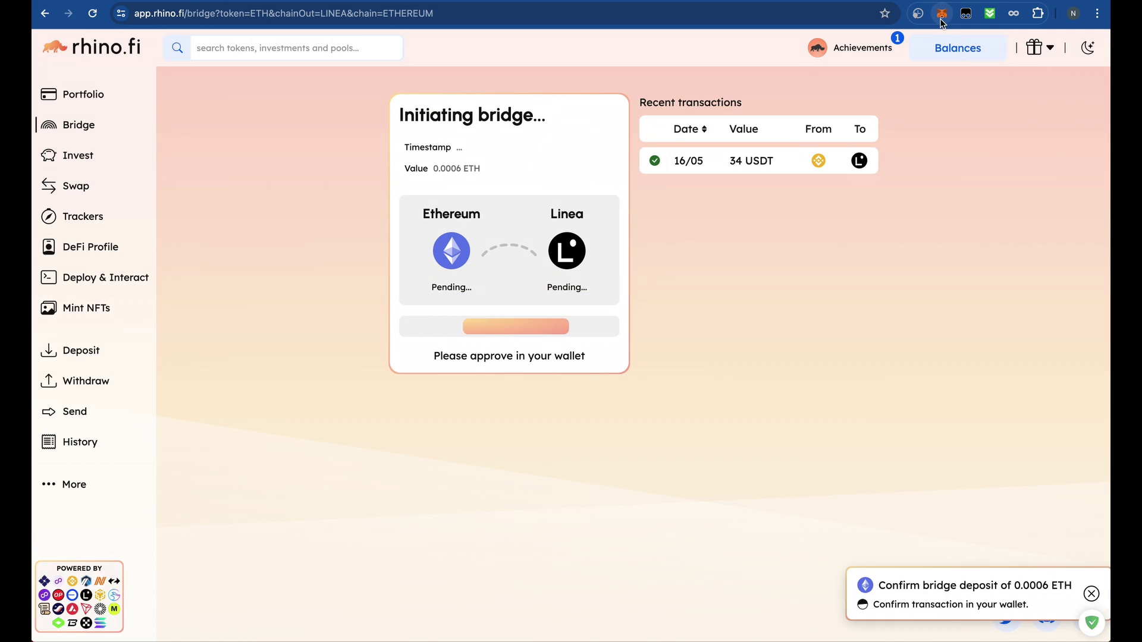
click(941, 17)
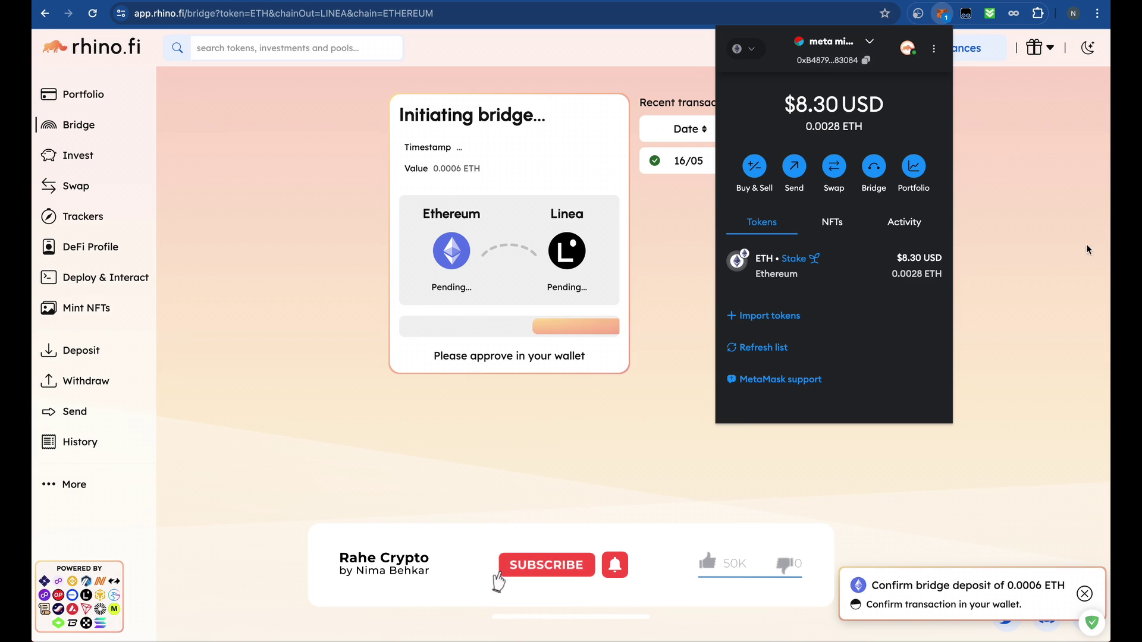
click(1000, 230)
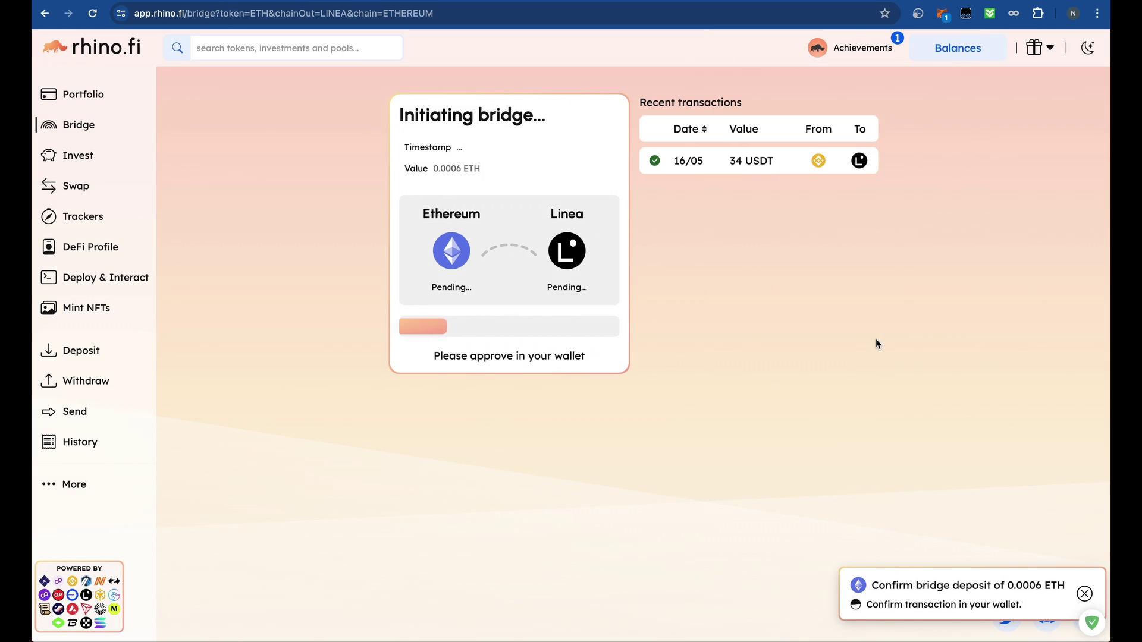
click(942, 13)
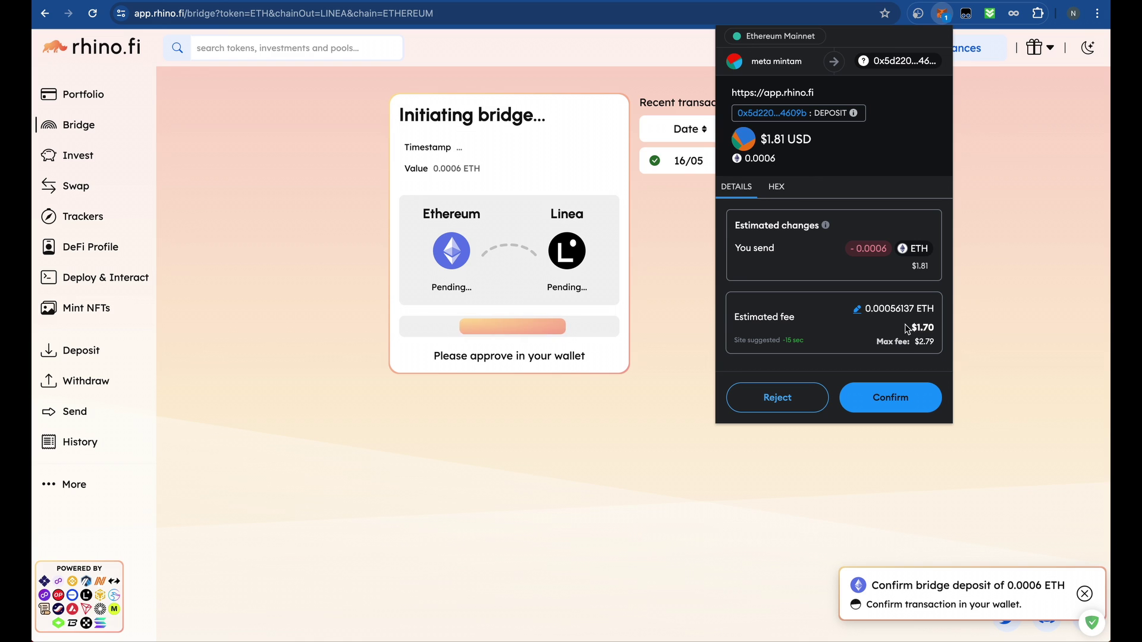
- Choose the Low gas fee and confirm the 0.0006 ETH bridge deposit
click(857, 309)
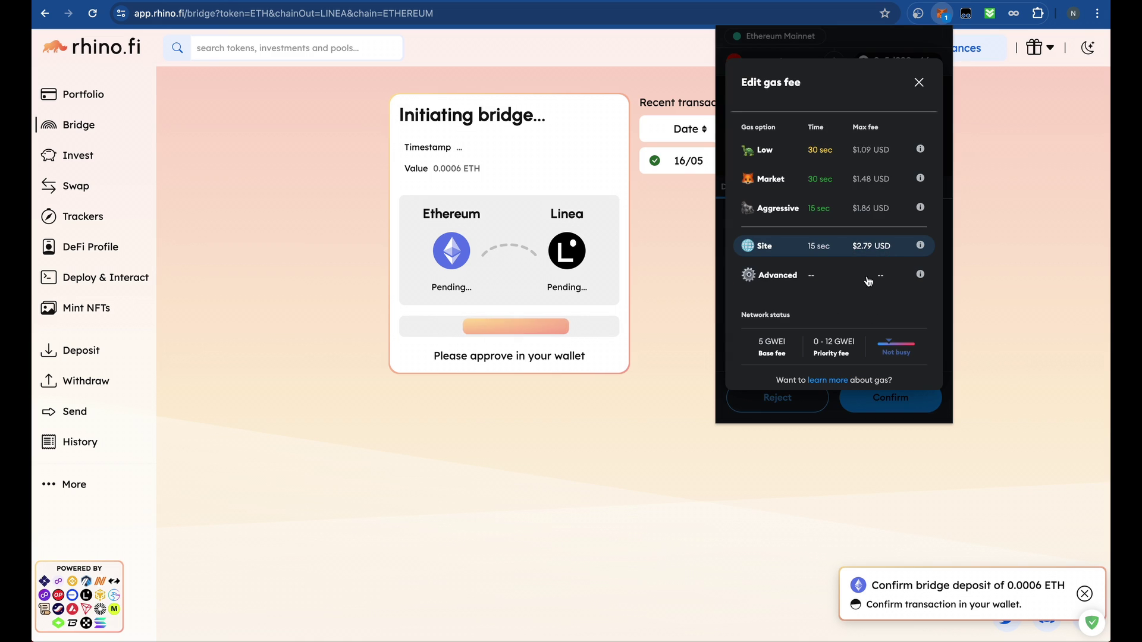
click(830, 156)
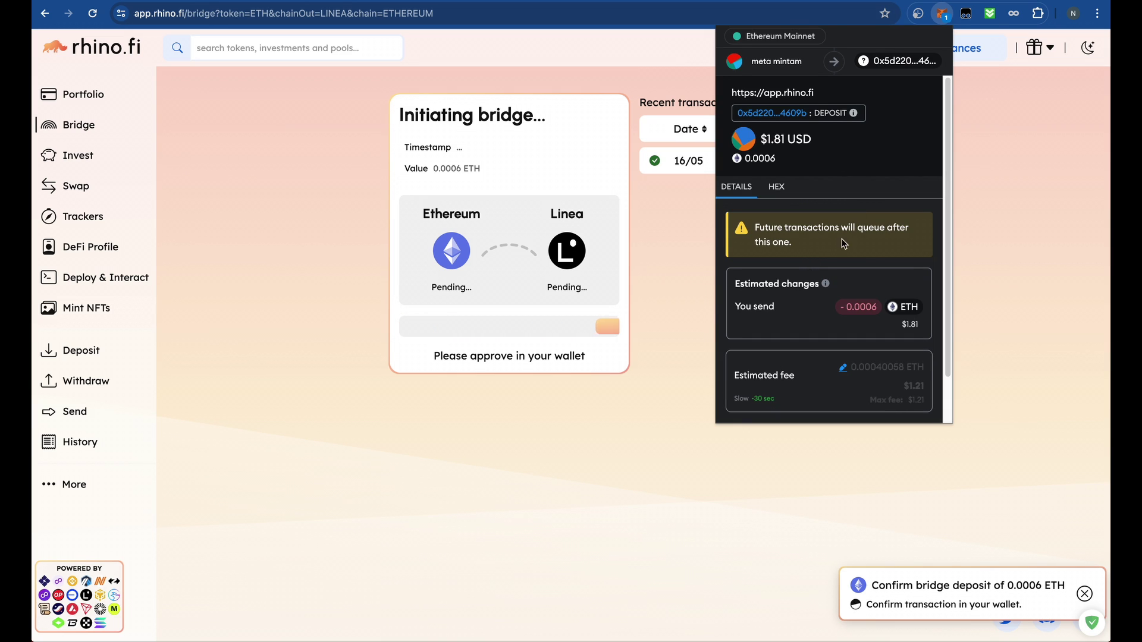
scroll(863, 250, down, 3)
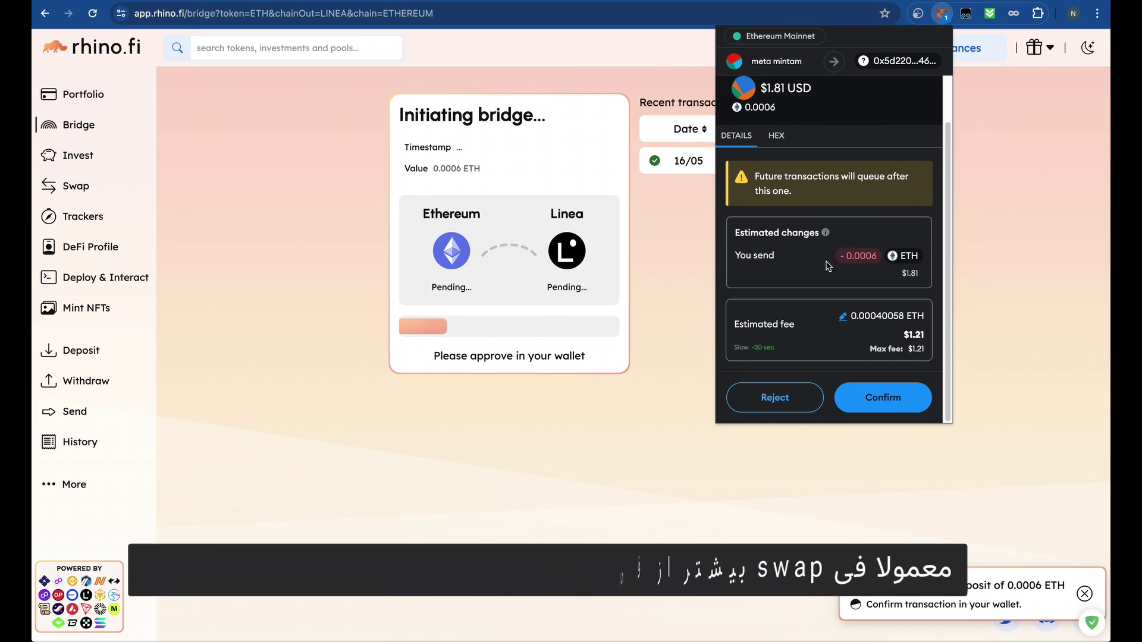
click(844, 317)
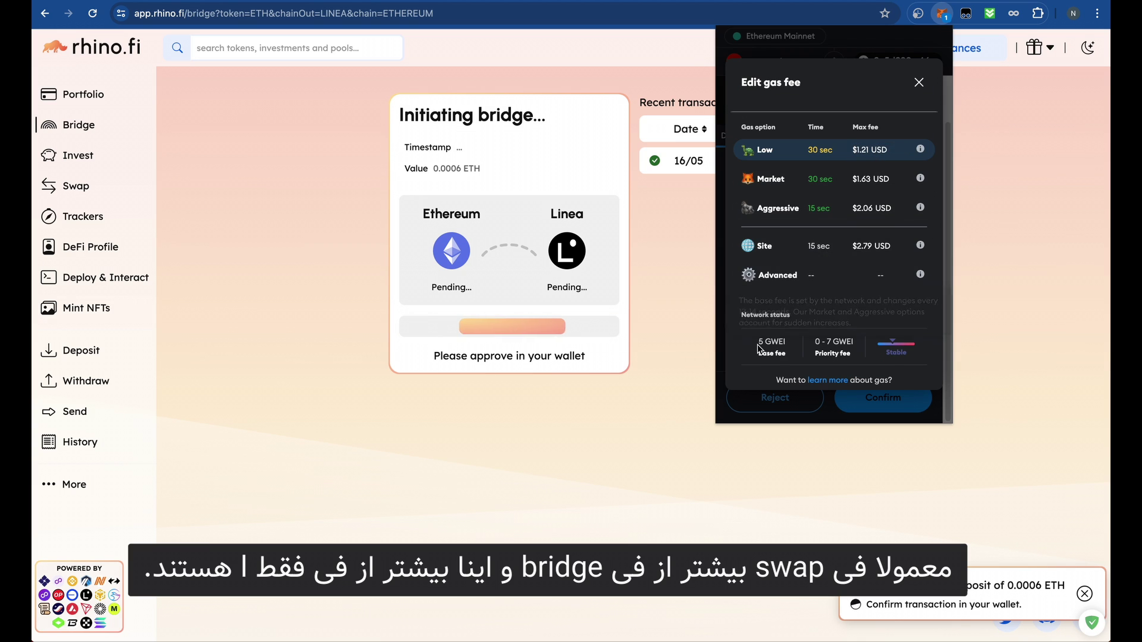
click(856, 153)
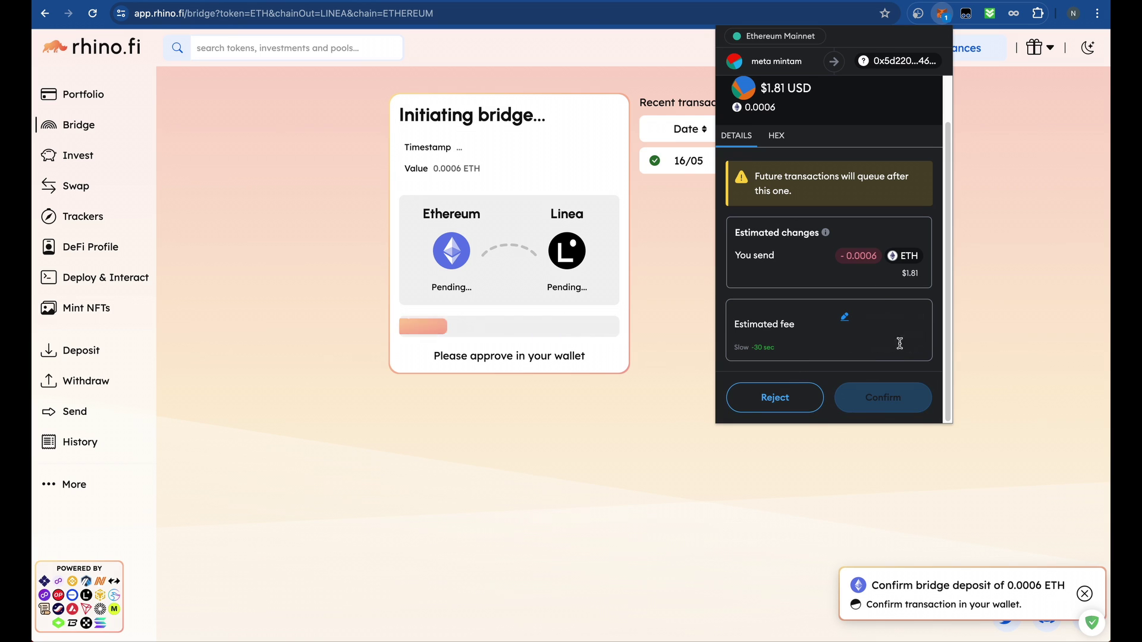
click(880, 397)
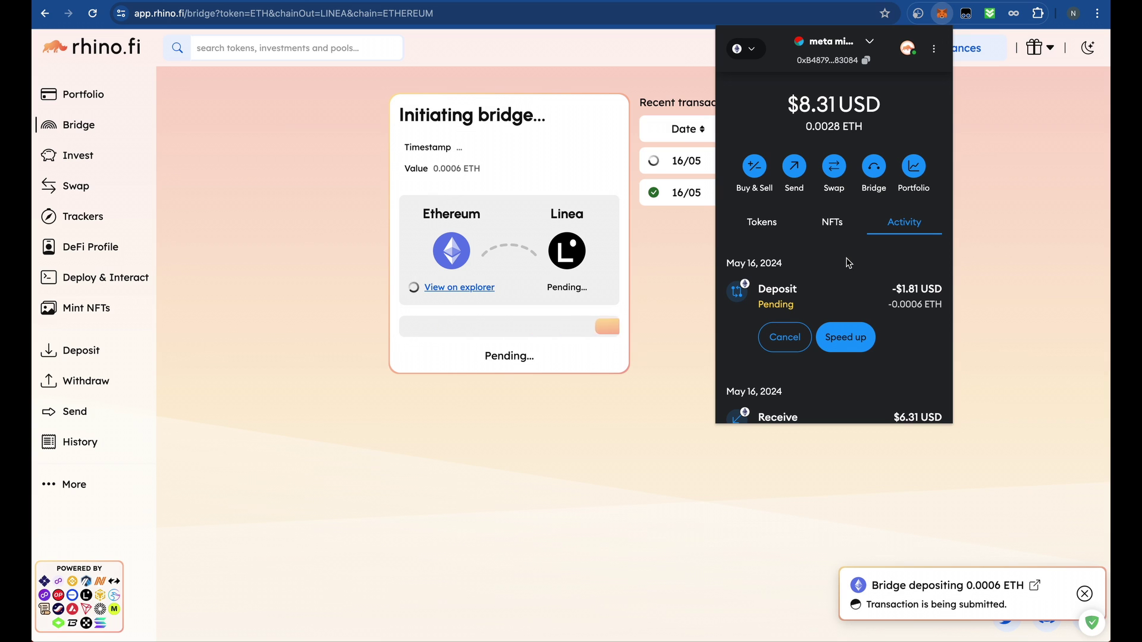
- Scroll MetaMask's activity list to review the pending 0.0006 ETH deposit
scroll(848, 266, down, 3)
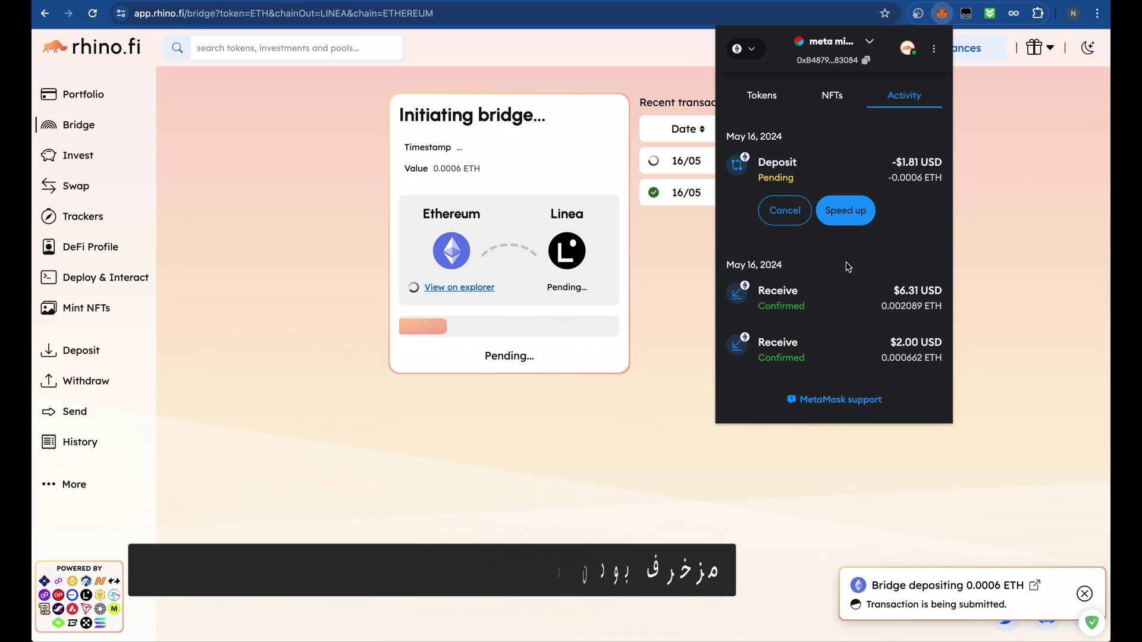
scroll(844, 270, up, 3)
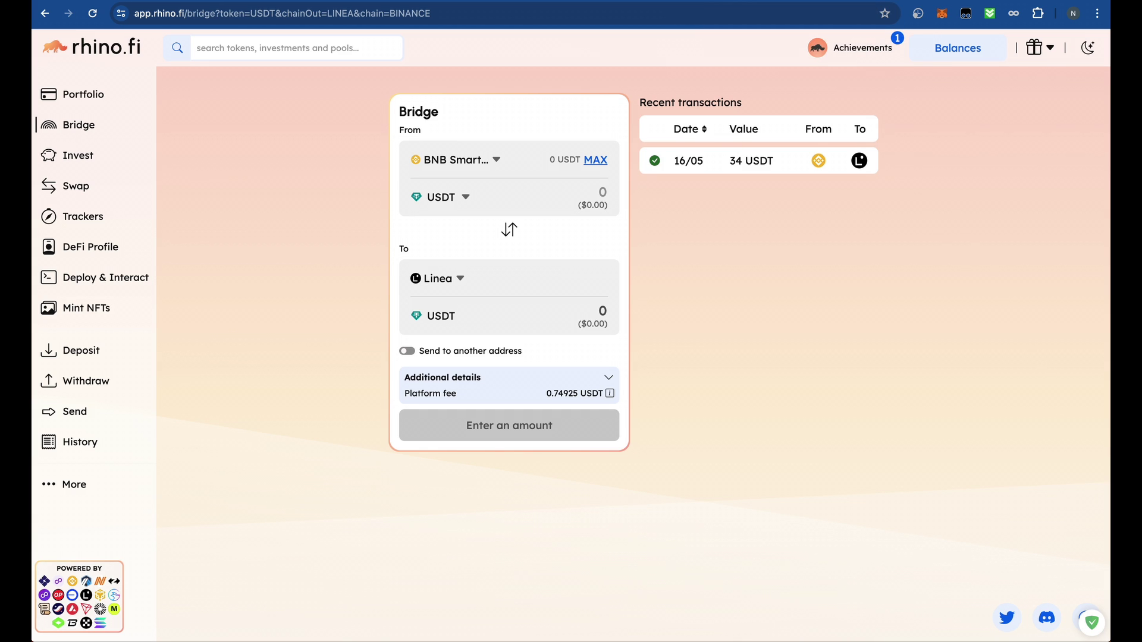
- Go to SyncSwap's swap page at syncswap.xyz/swap
click(942, 13)
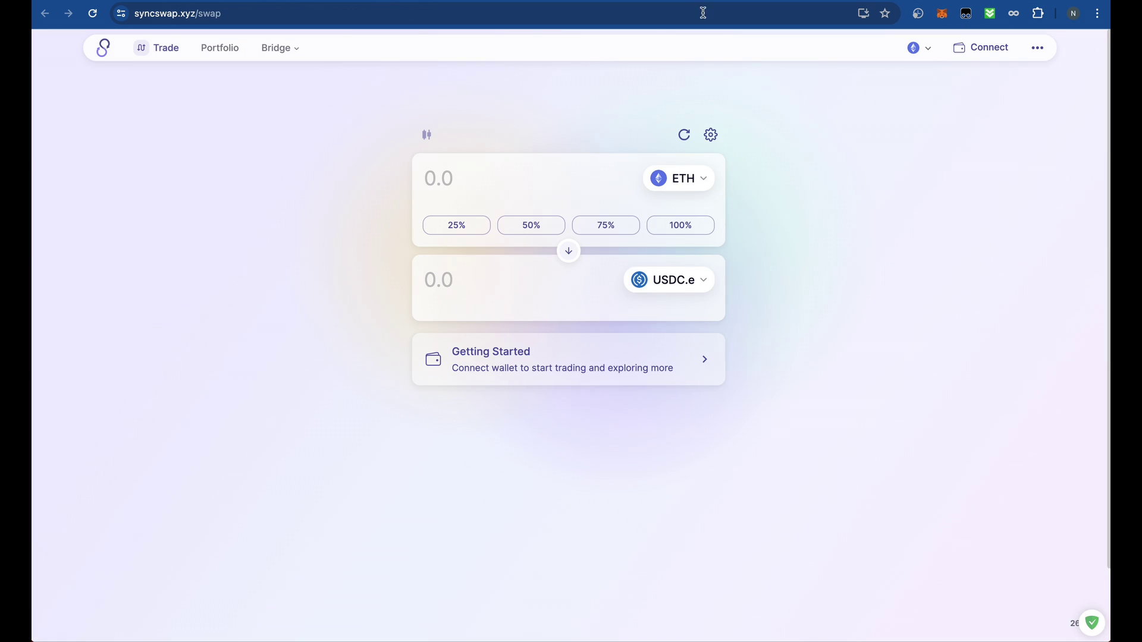
click(216, 16)
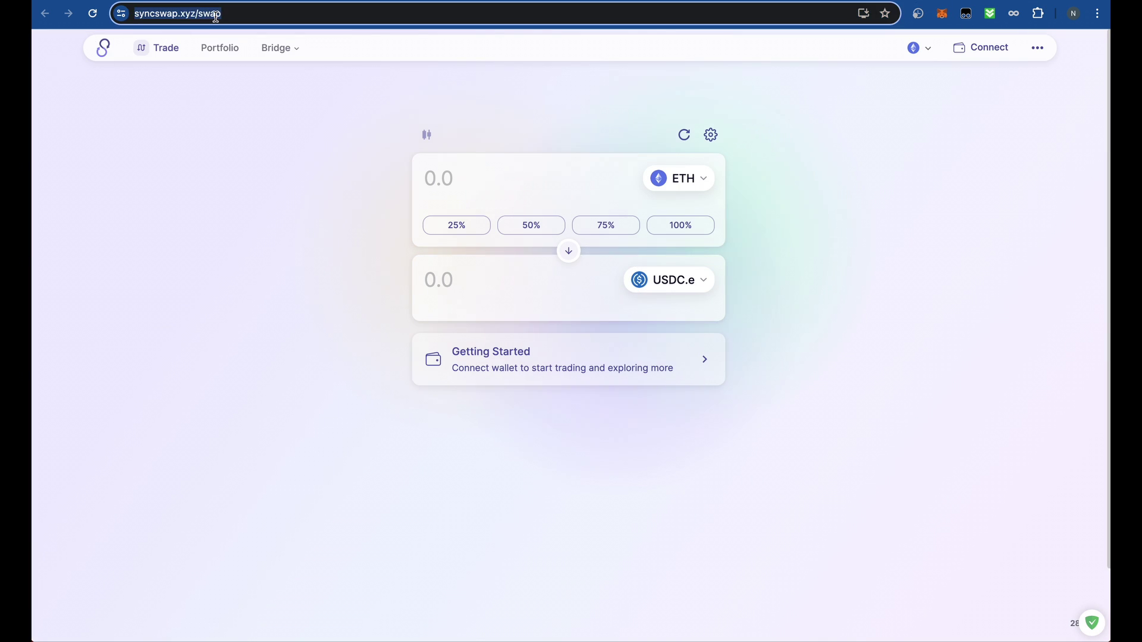
click(259, 13)
click(293, 201)
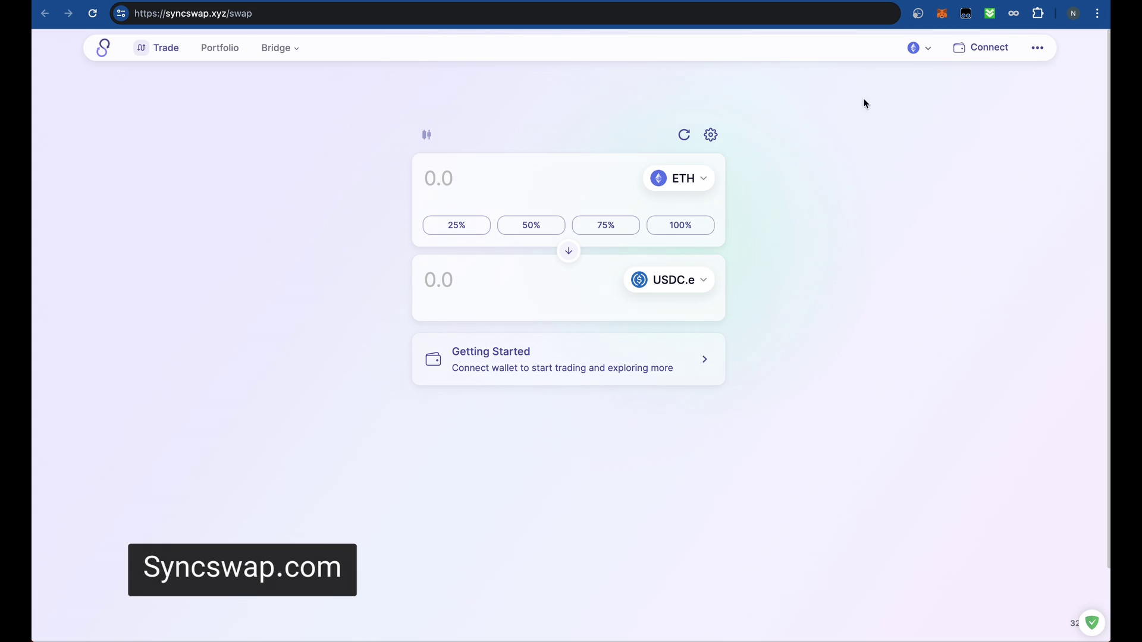
- Check the MetaMask accounts, close the wallet, and bring up SyncSwap's wallet connection choices
click(942, 14)
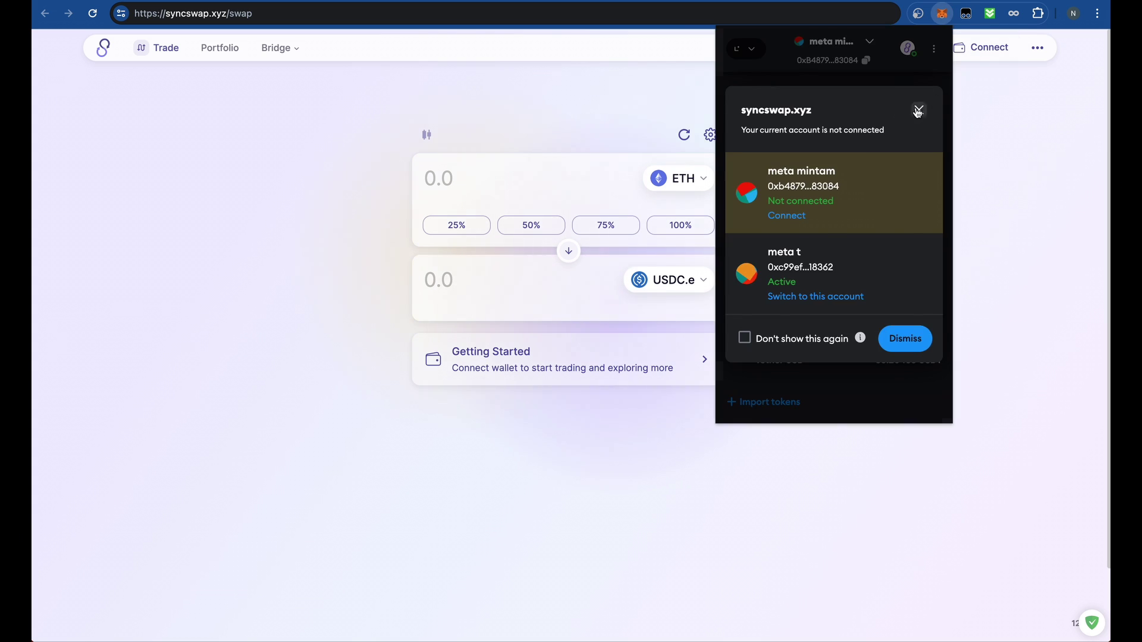
click(918, 112)
click(832, 41)
click(822, 126)
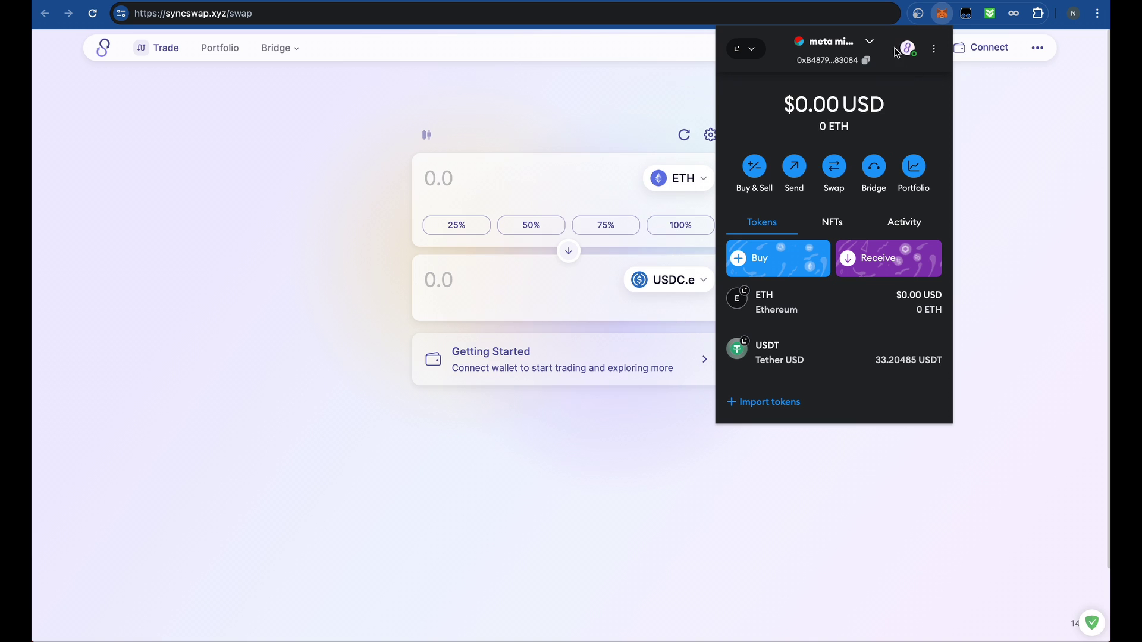
click(869, 43)
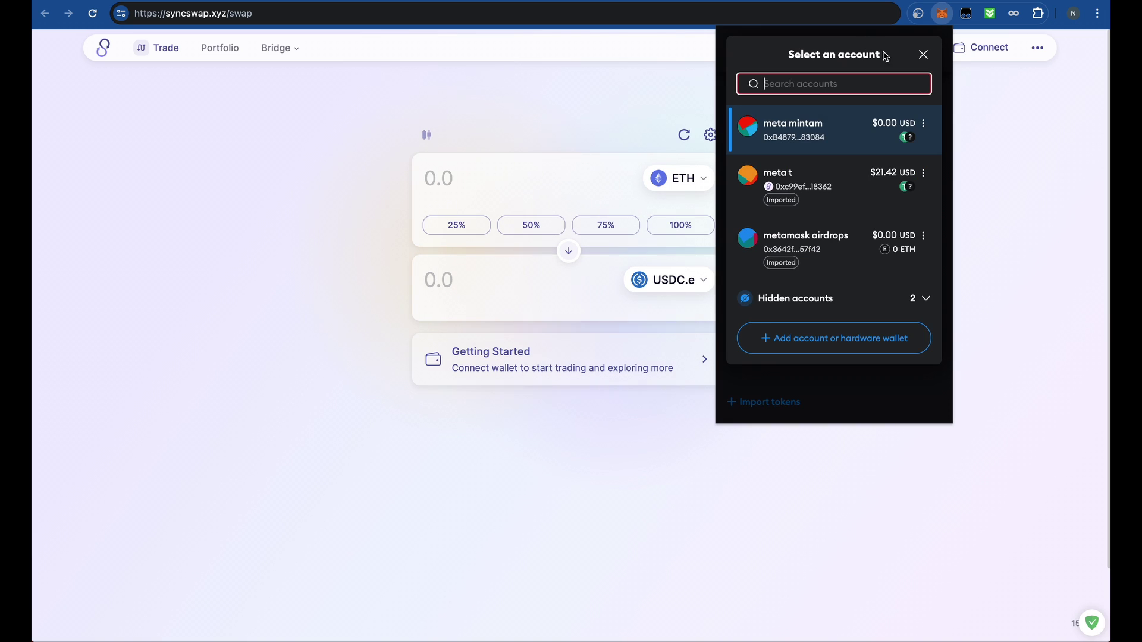
click(923, 124)
click(976, 122)
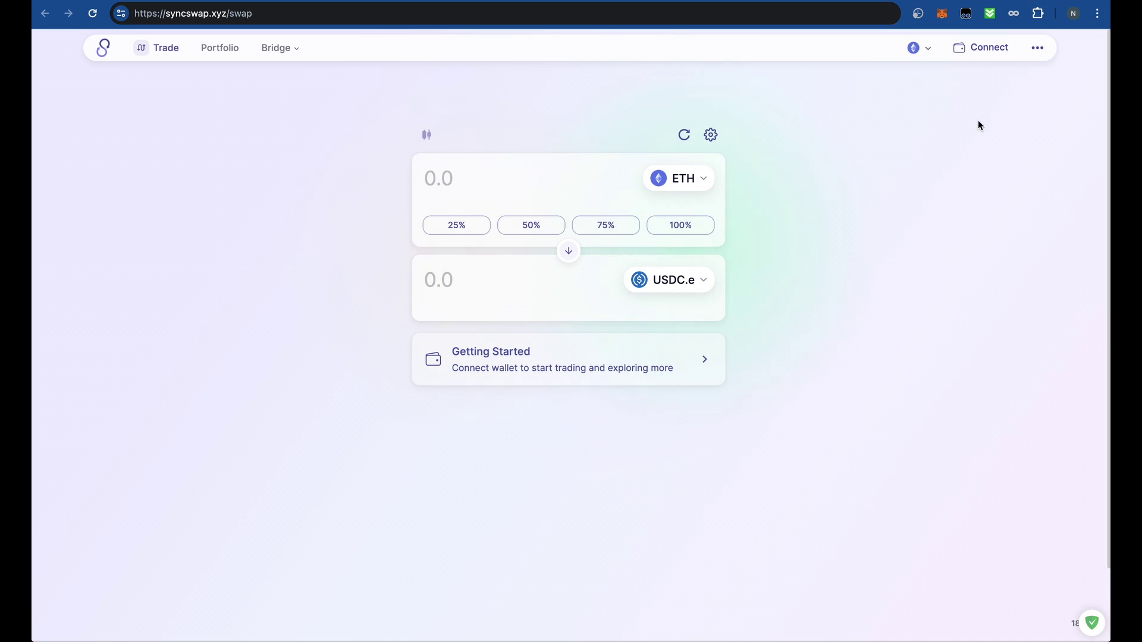
click(967, 50)
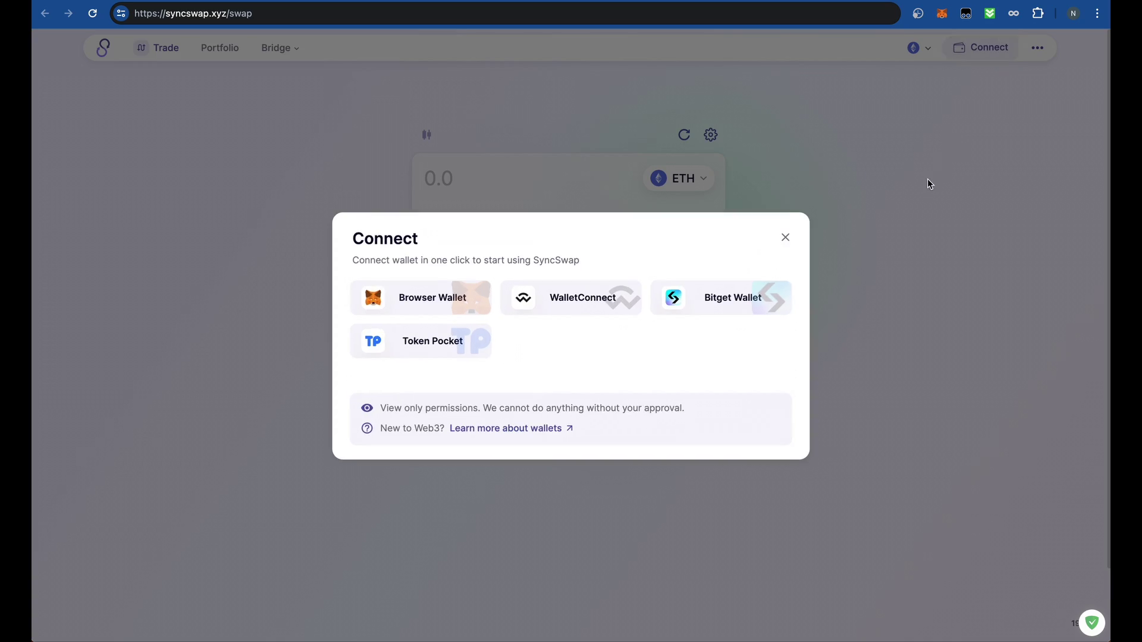
- Connect SyncSwap through the browser wallet and approve the switch to Ethereum Mainnet
click(457, 300)
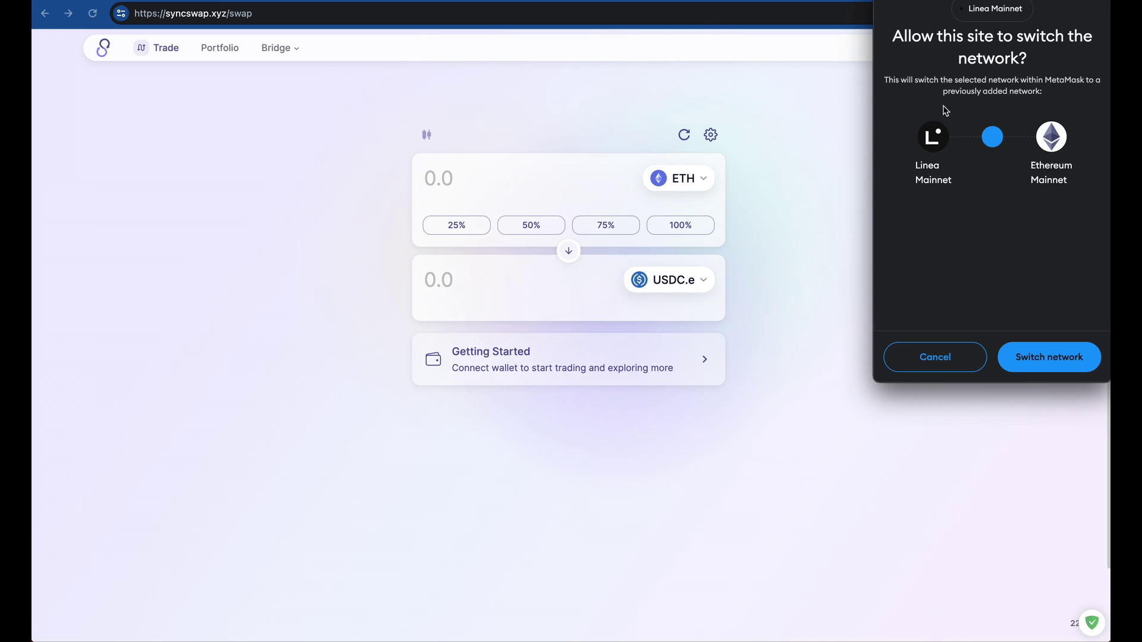
click(1043, 358)
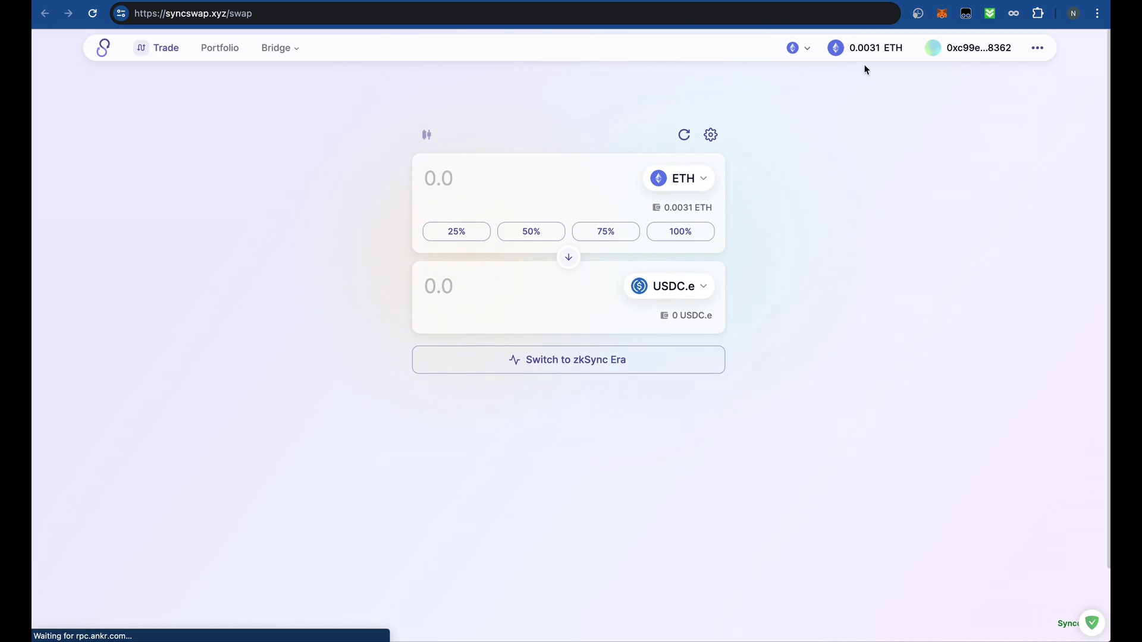
click(939, 17)
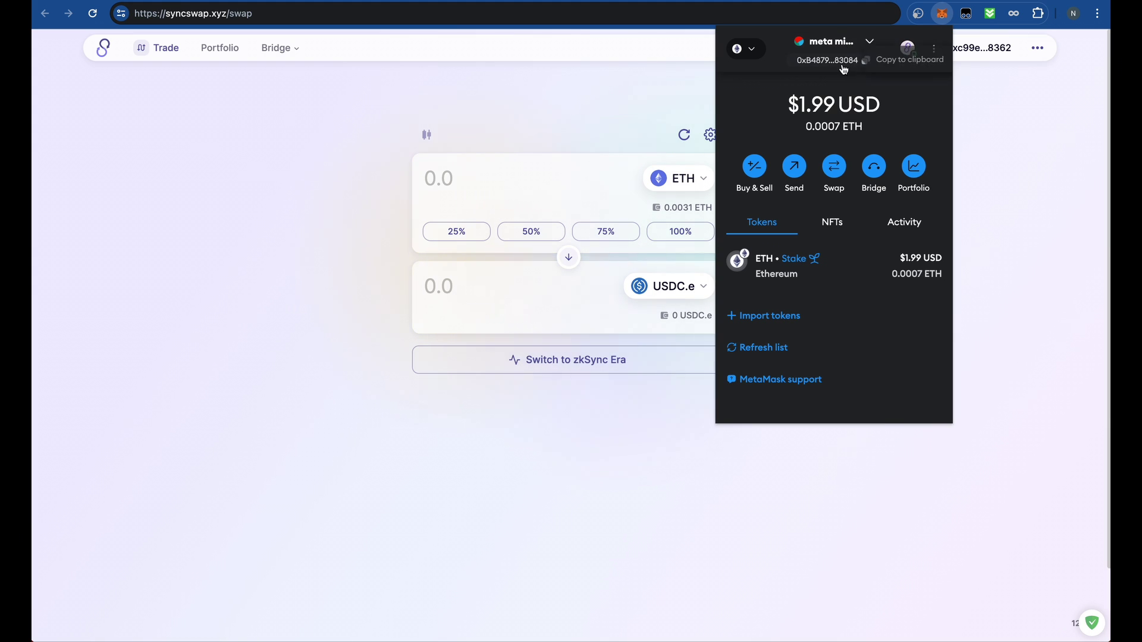
click(986, 111)
- Switch MetaMask to the $1.99 account and log the wallet out of SyncSwap
click(942, 13)
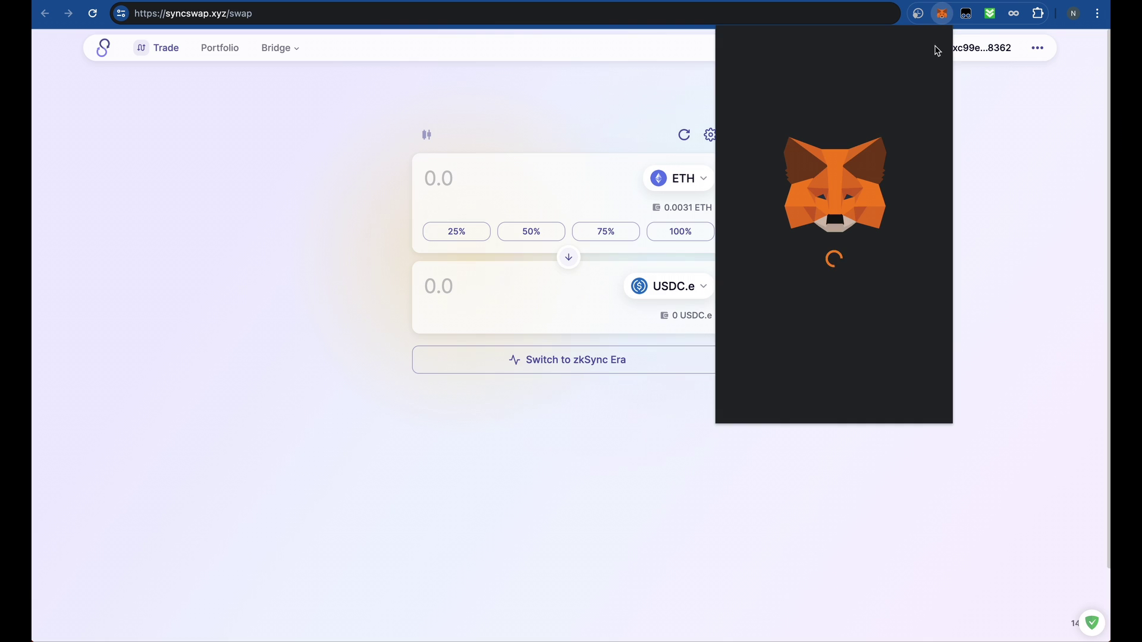
click(843, 43)
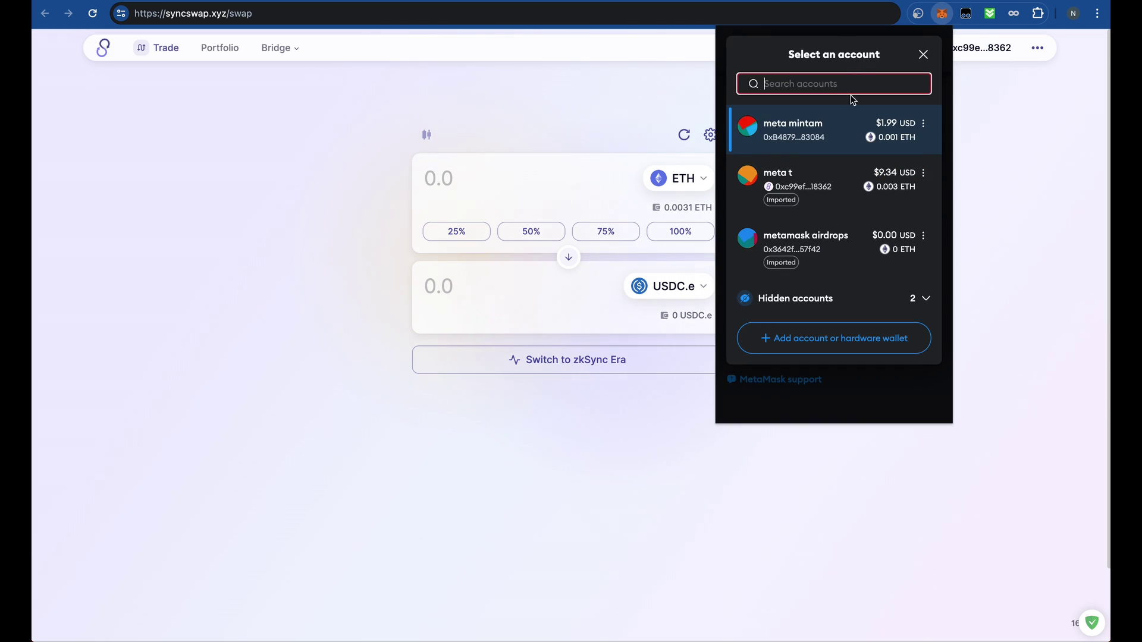
click(832, 132)
click(990, 43)
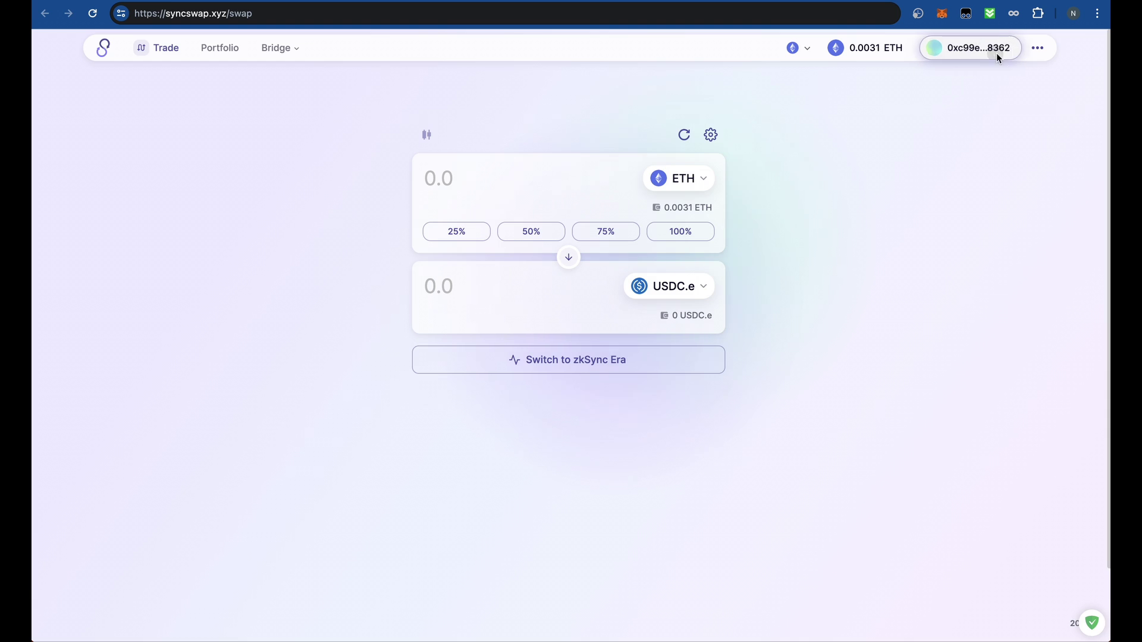
click(997, 52)
click(574, 382)
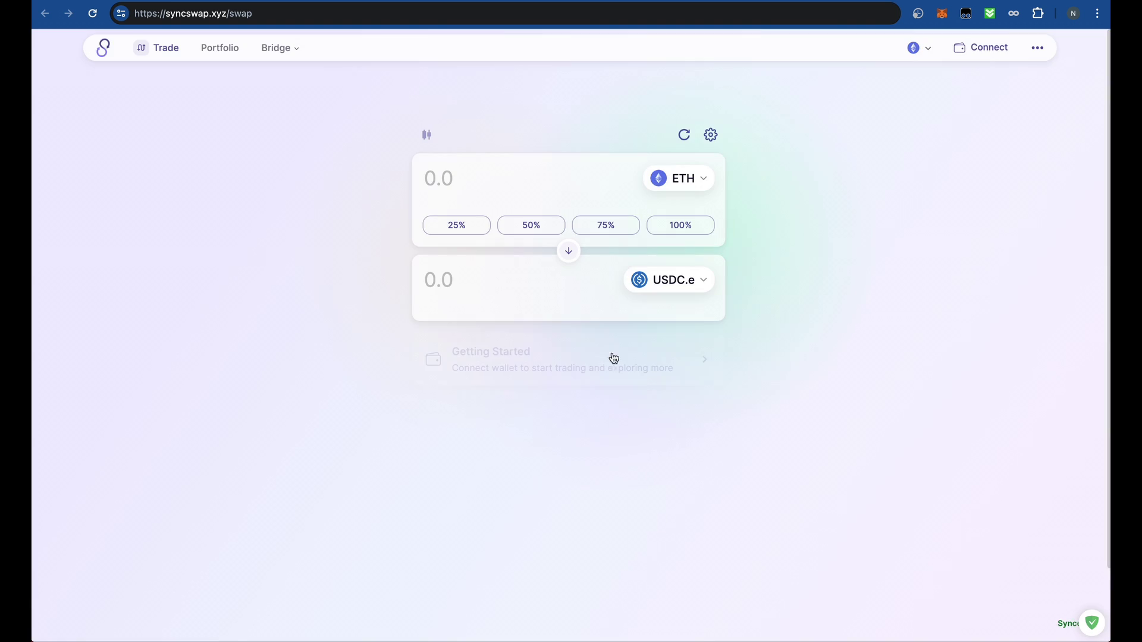
- Reconnect SyncSwap through the browser wallet and review MetaMask's account list
click(979, 47)
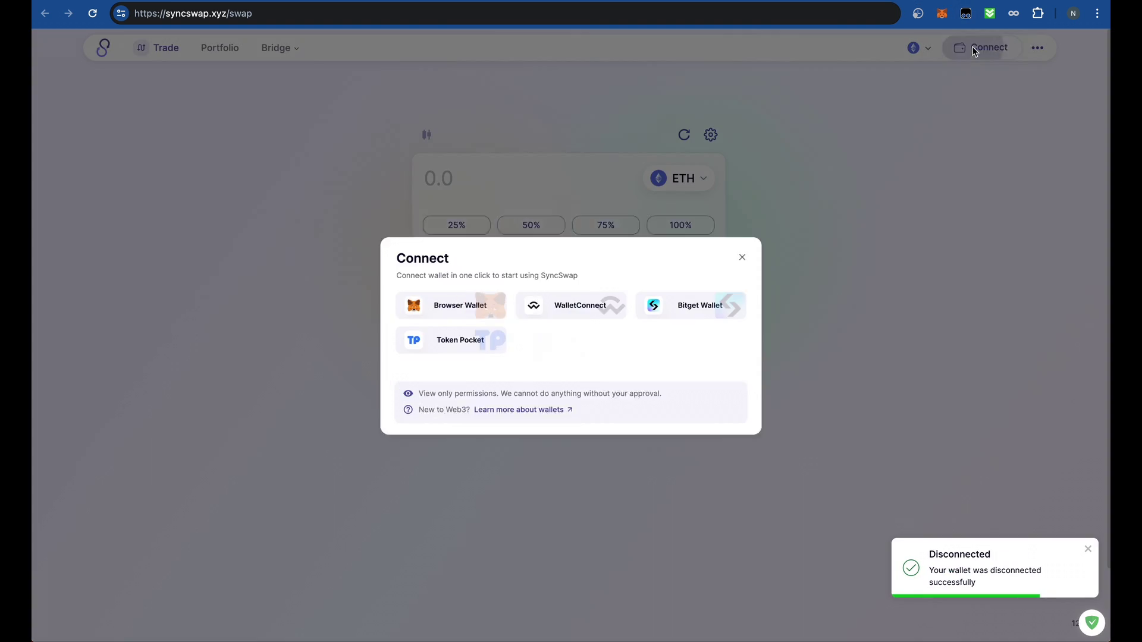
click(457, 296)
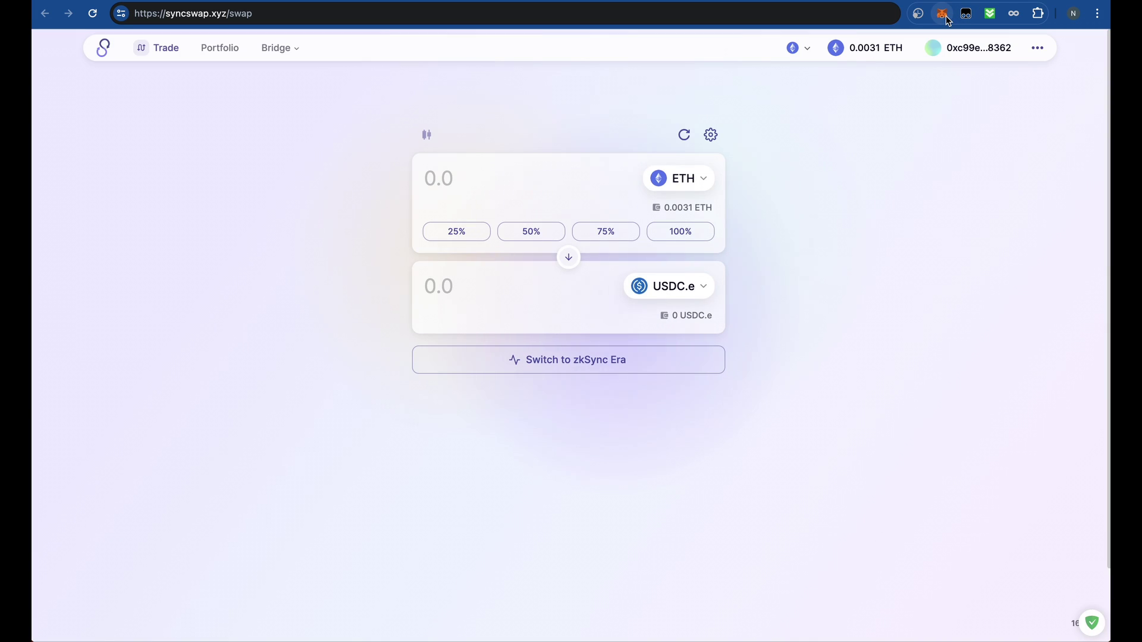
click(945, 14)
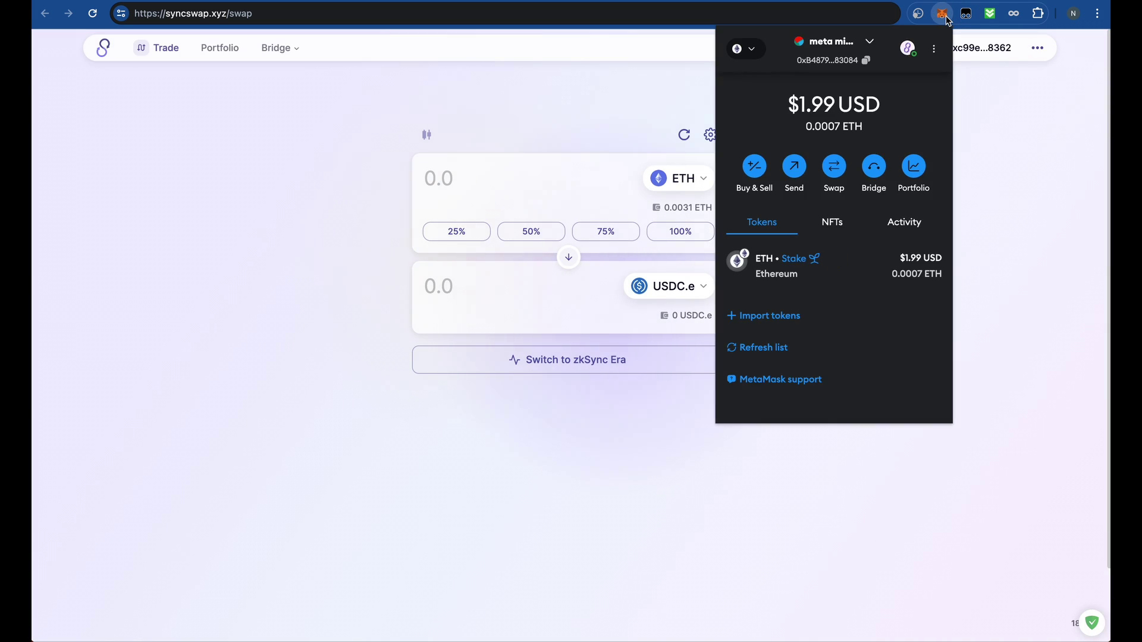
click(871, 46)
click(924, 124)
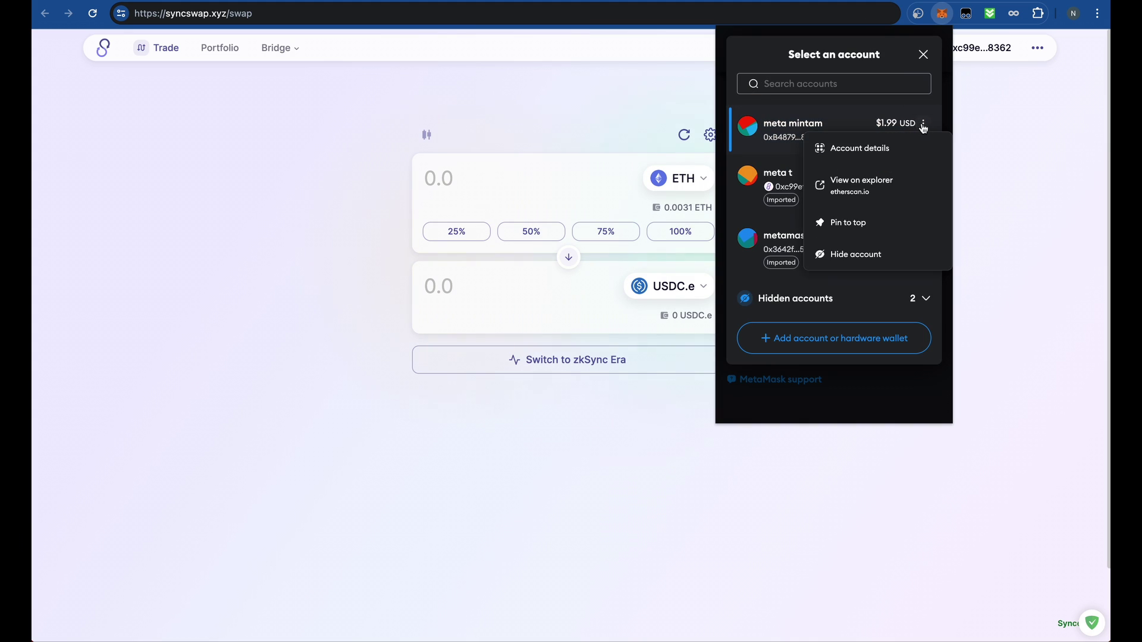
click(810, 124)
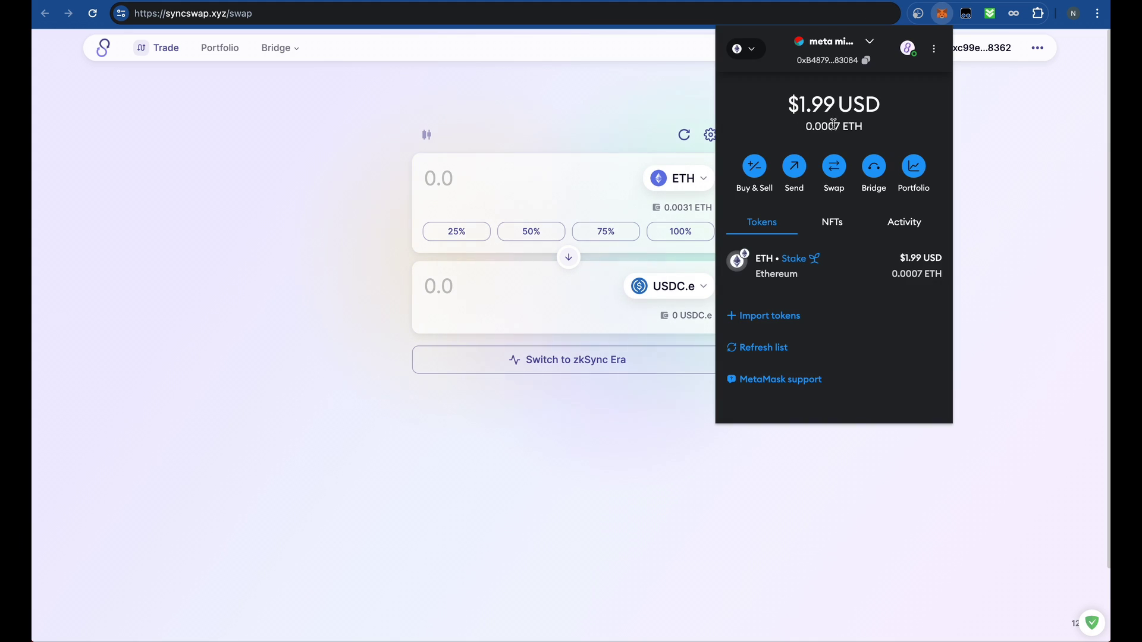
click(1018, 174)
- Look over SyncSwap's Paymaster and network panels, then log the wallet out again
click(1038, 49)
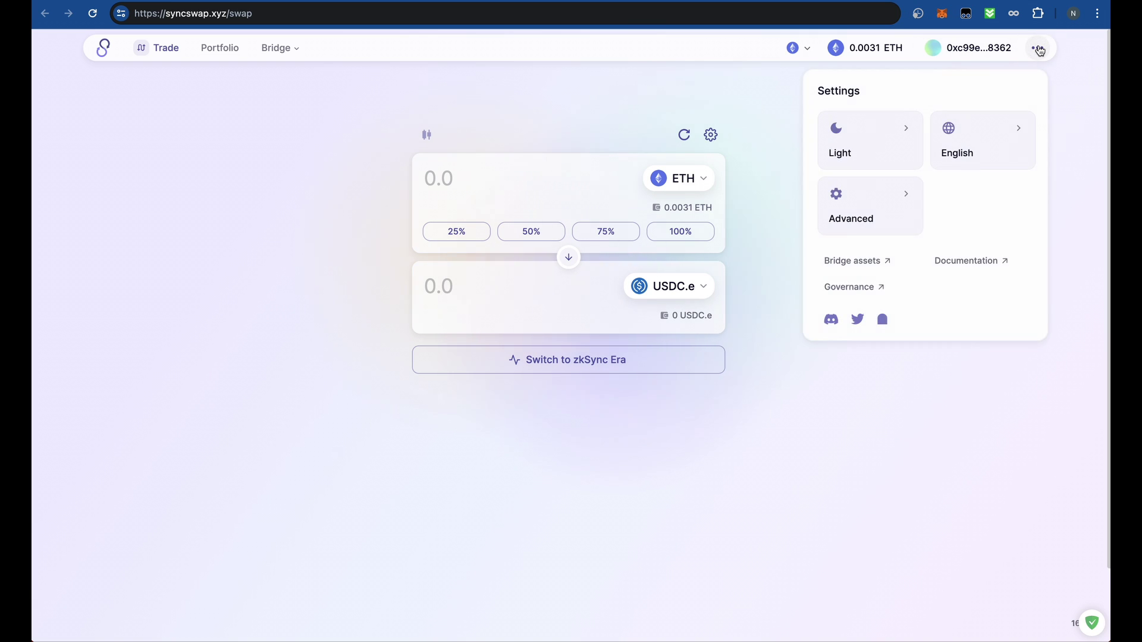
click(989, 52)
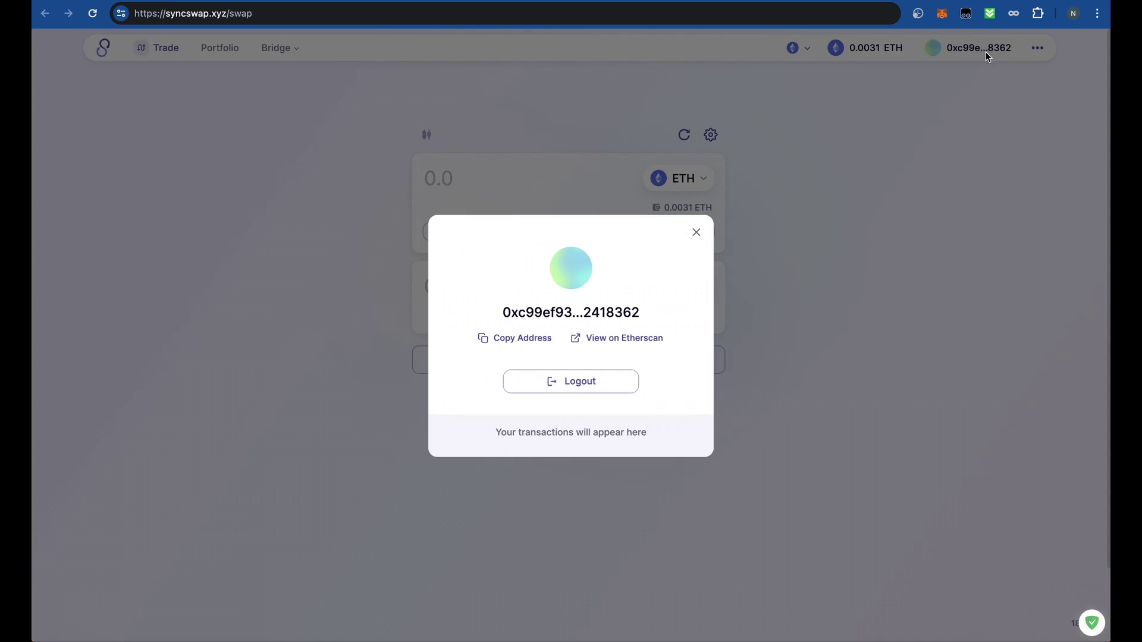
click(879, 47)
click(889, 48)
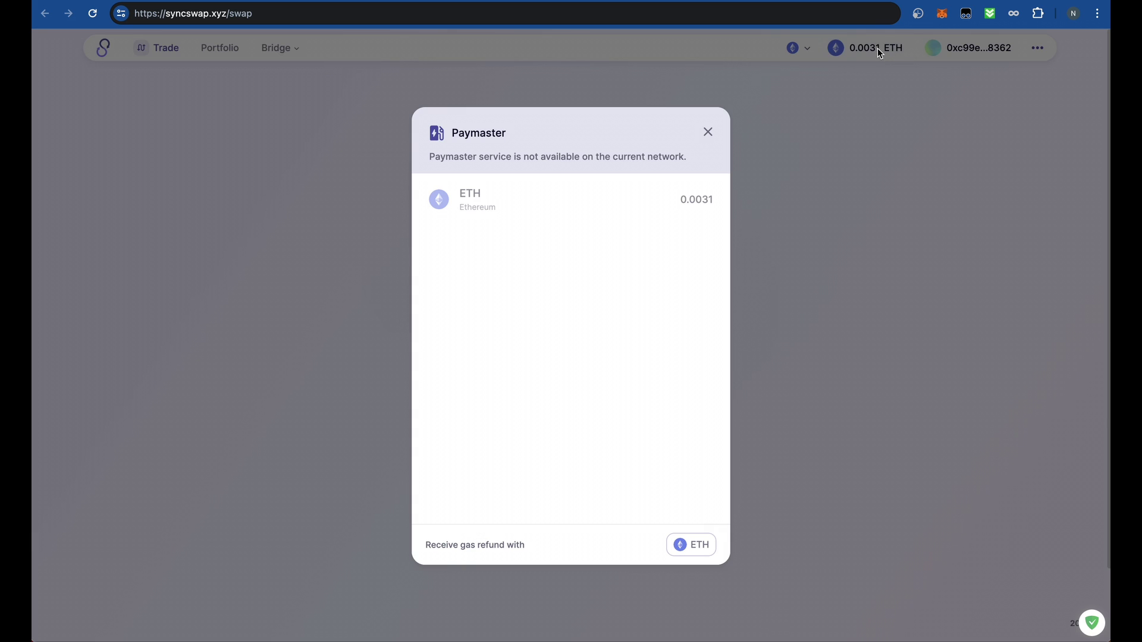
click(876, 48)
click(809, 50)
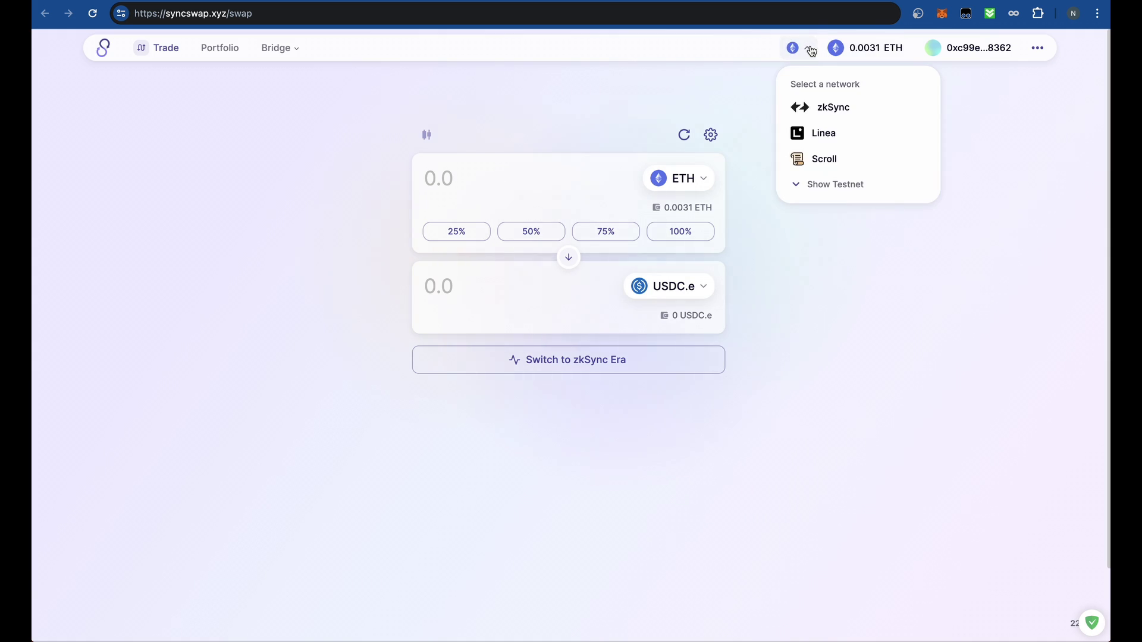
click(1011, 50)
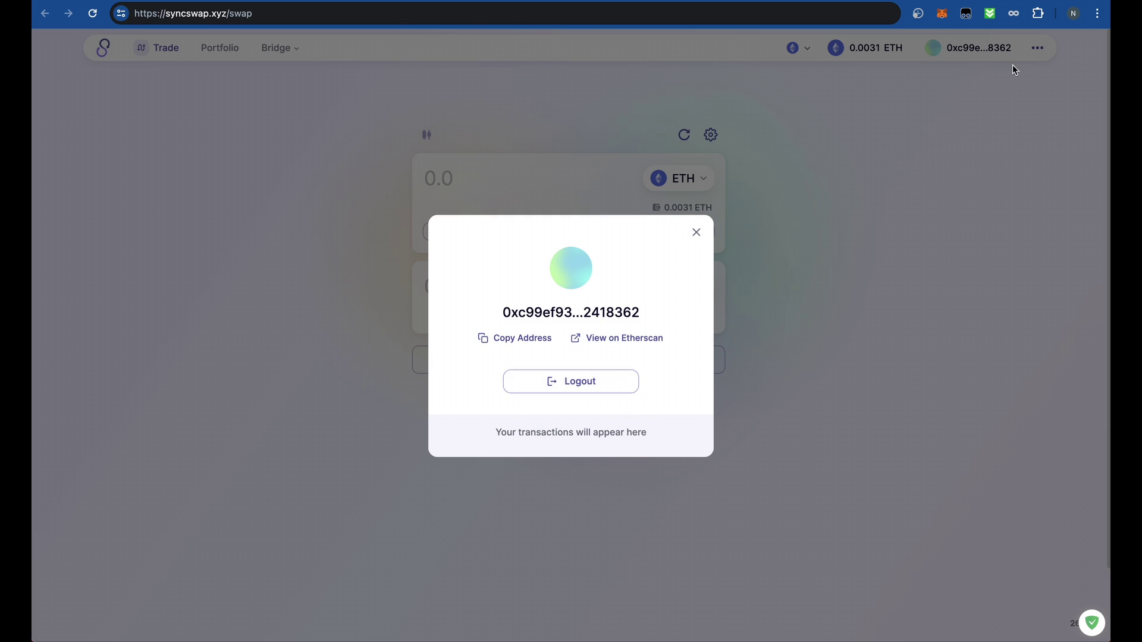
click(1040, 47)
click(1041, 50)
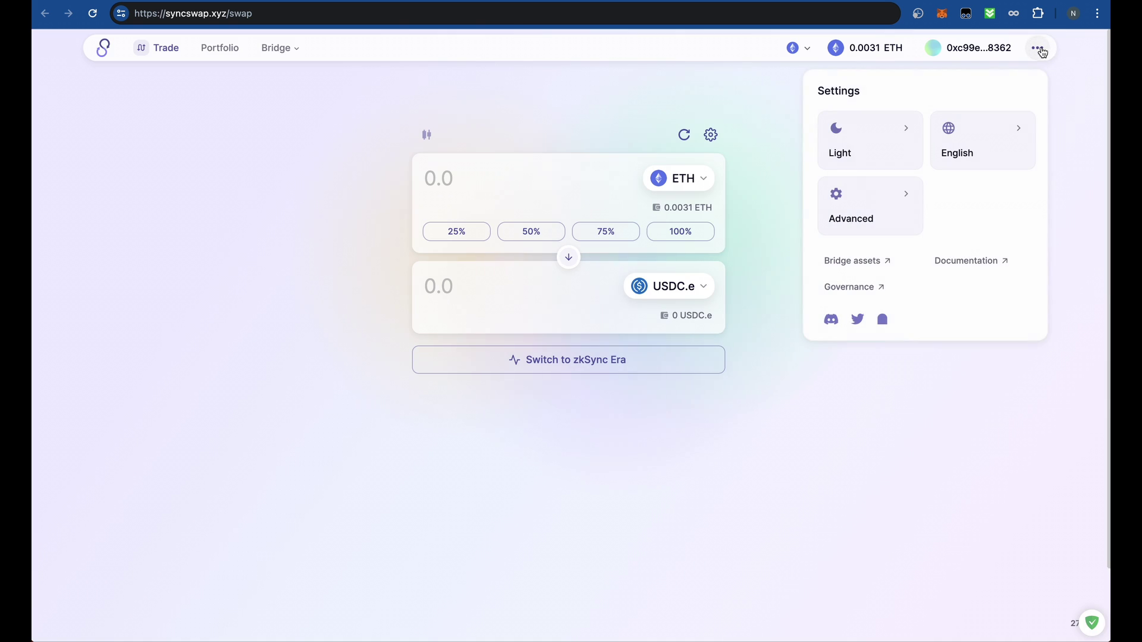
click(999, 47)
click(607, 383)
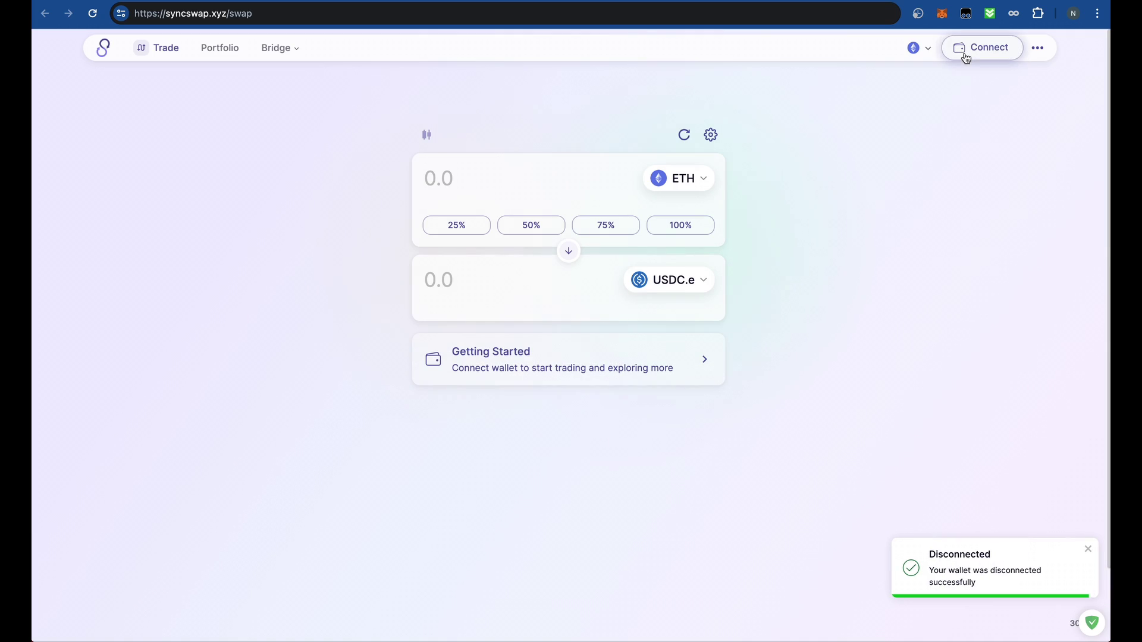
- Switch MetaMask to the $2.00 account and check its syncswap.xyz connection status
click(940, 14)
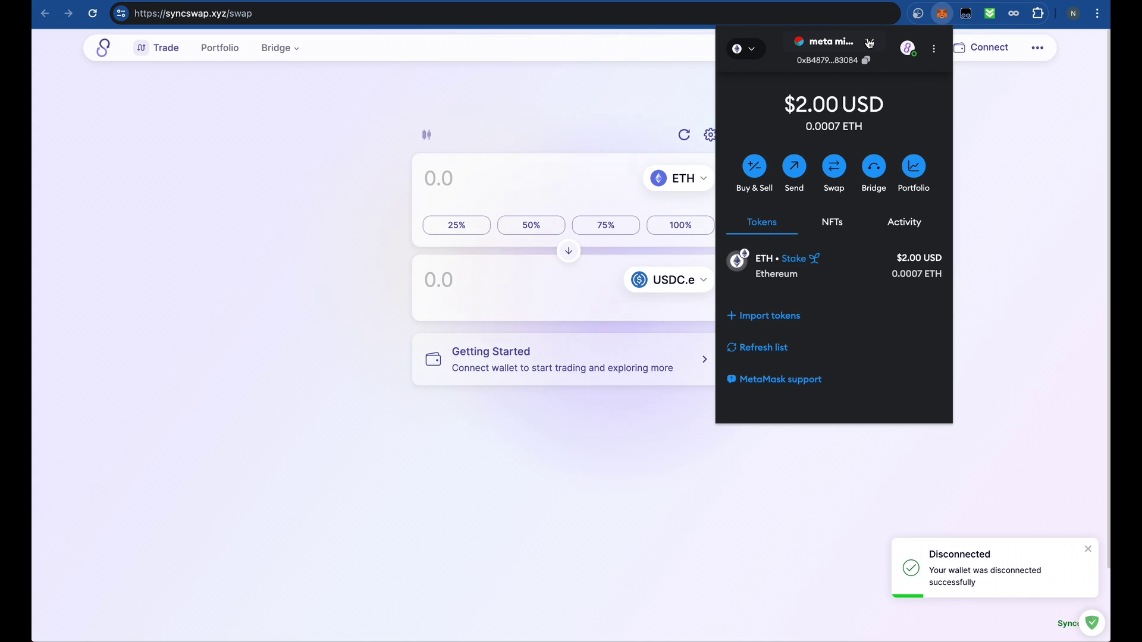
click(869, 41)
click(862, 179)
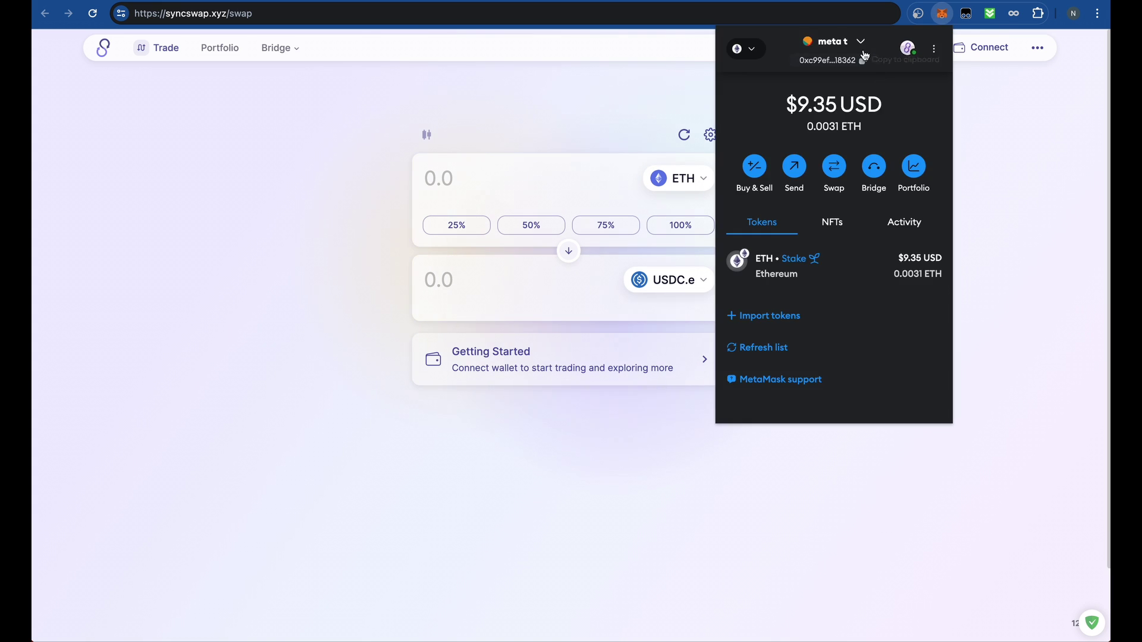
click(856, 42)
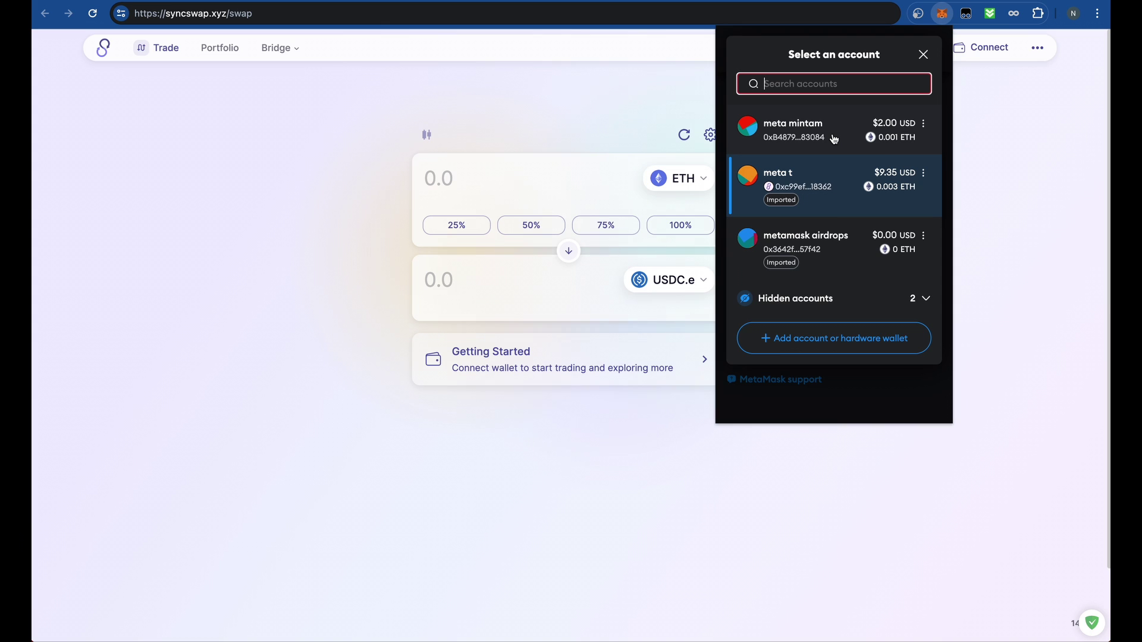
click(834, 139)
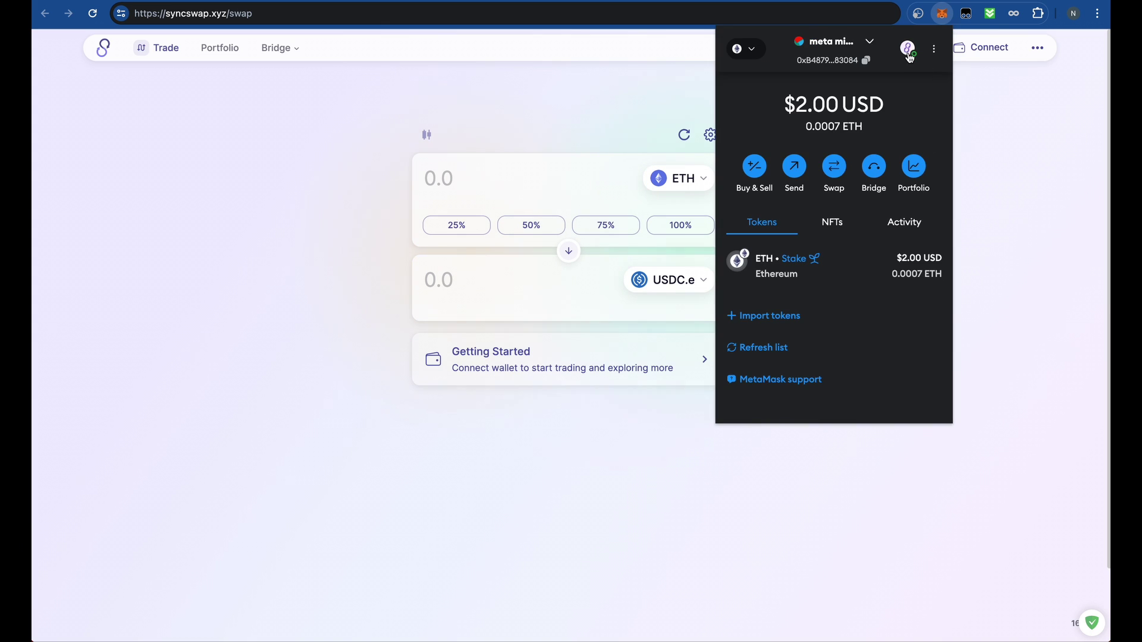
click(908, 50)
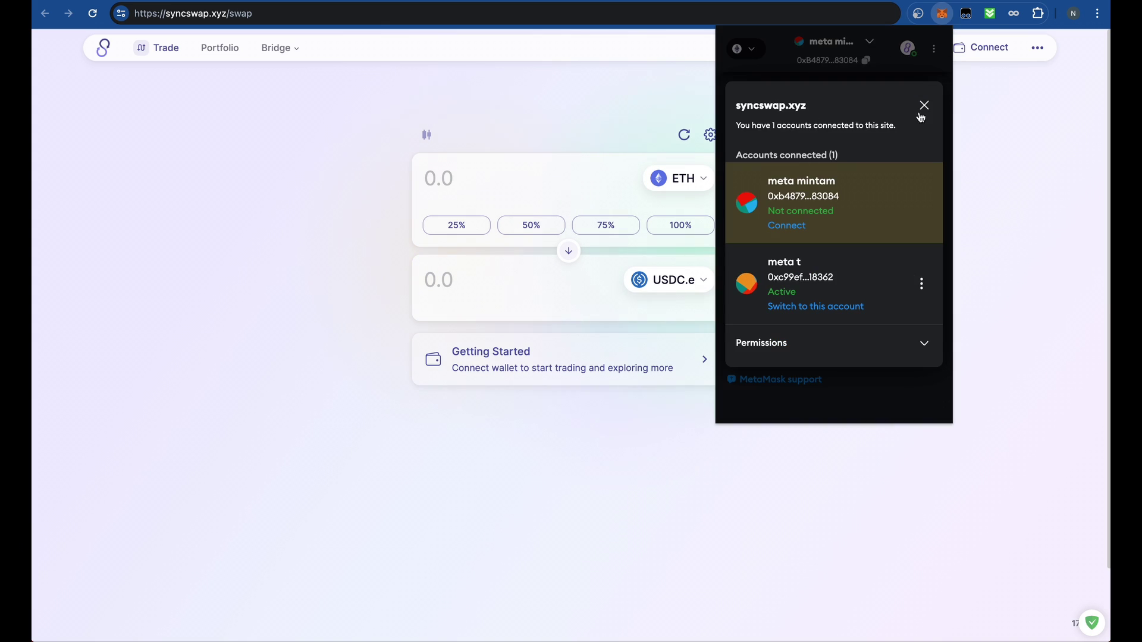
click(1034, 109)
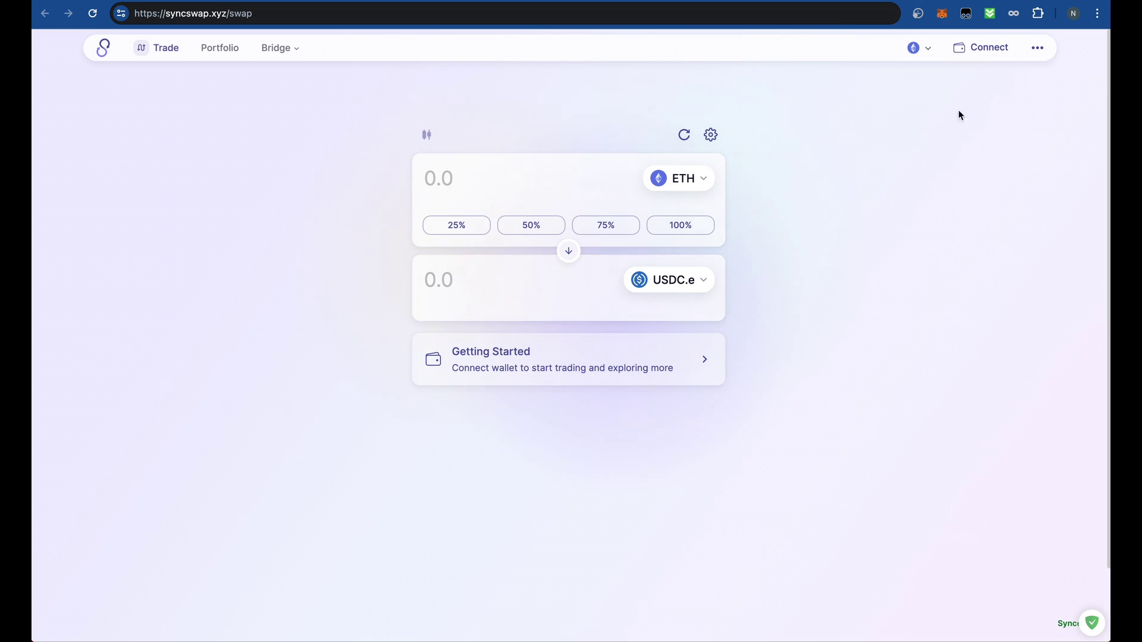
- Connect the $2.00 MetaMask account to syncswap.xyz
click(945, 14)
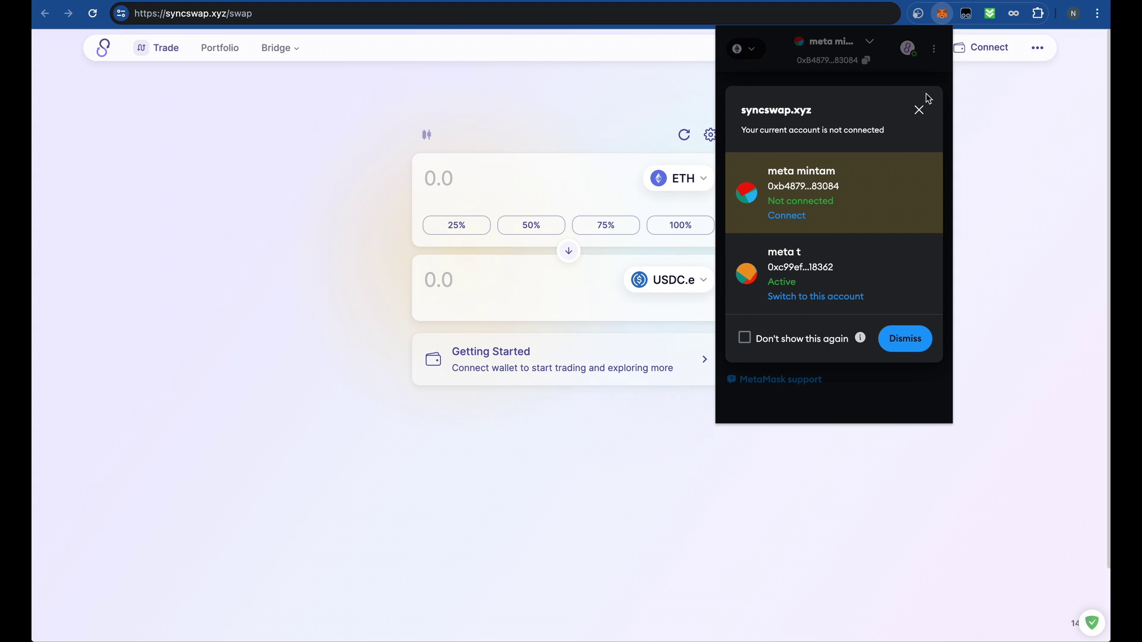
click(920, 110)
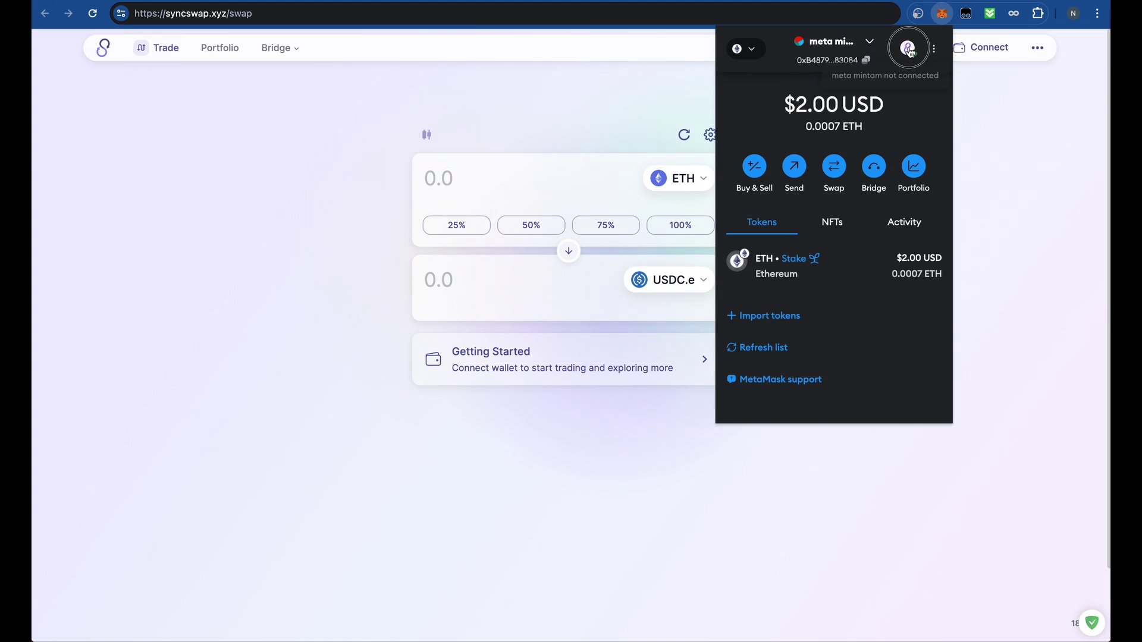
click(908, 48)
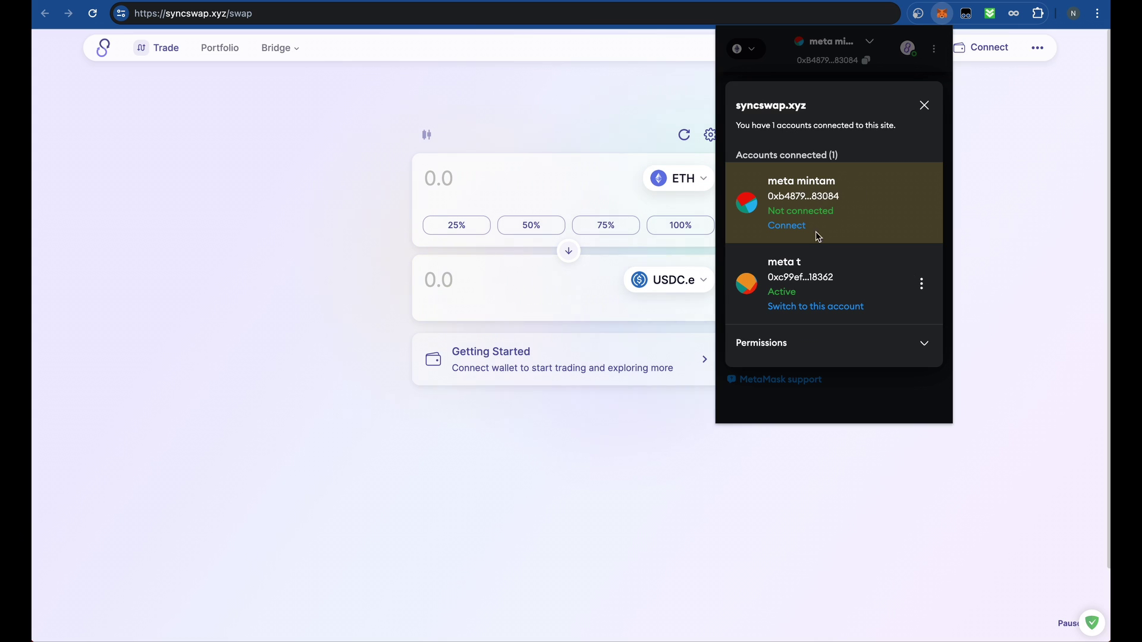
click(786, 227)
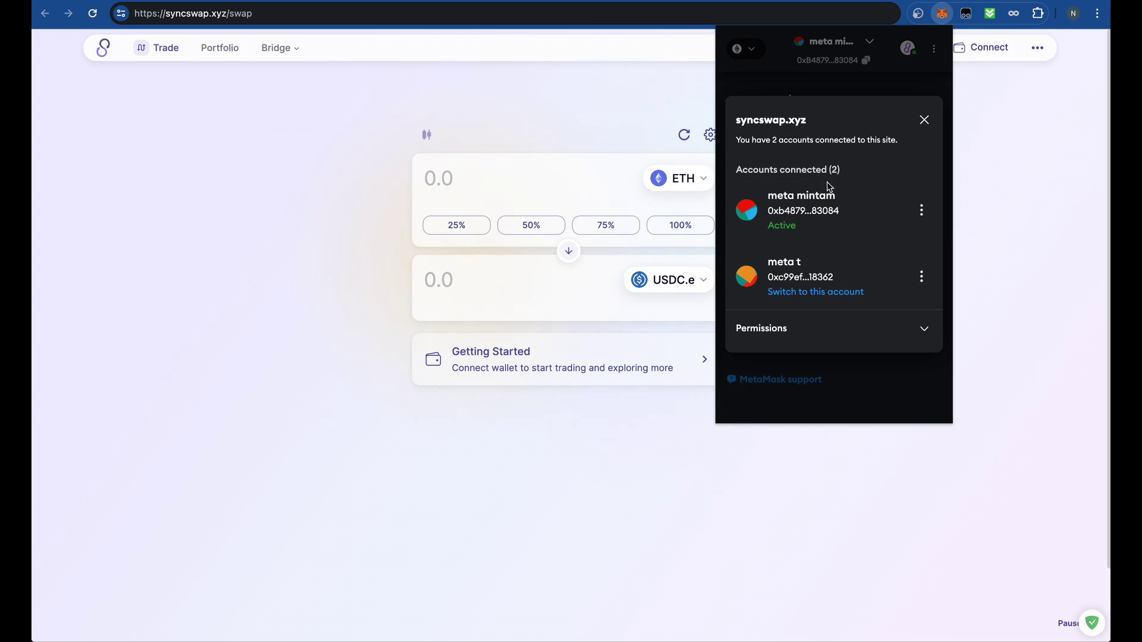
click(923, 121)
click(1007, 128)
- Connect SyncSwap through the browser wallet using the $2.00 account
click(975, 47)
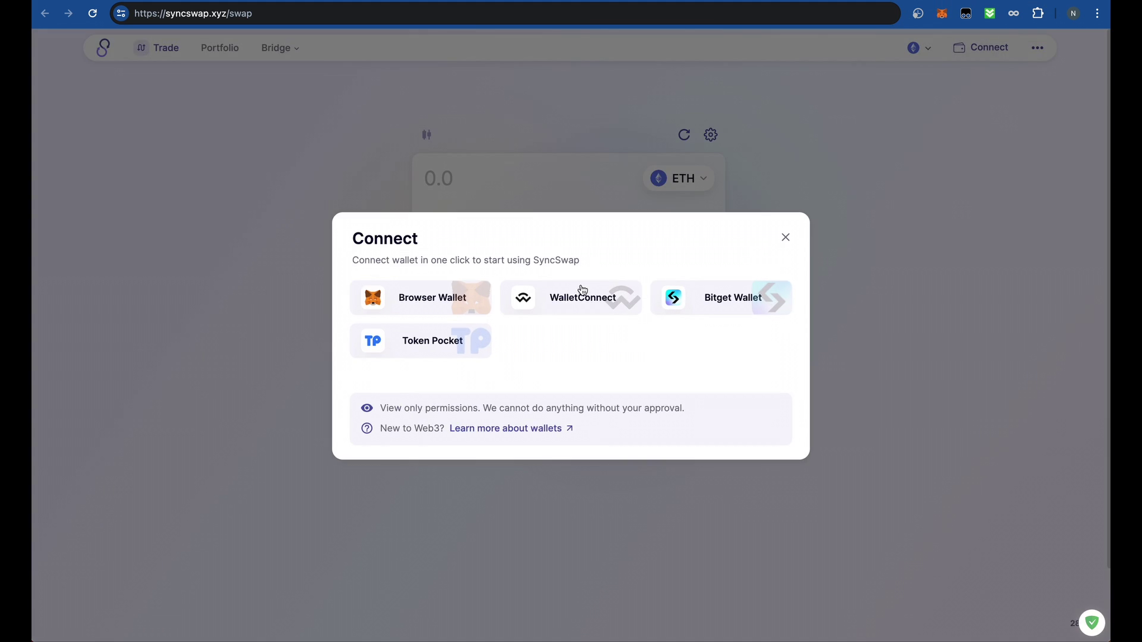
click(434, 295)
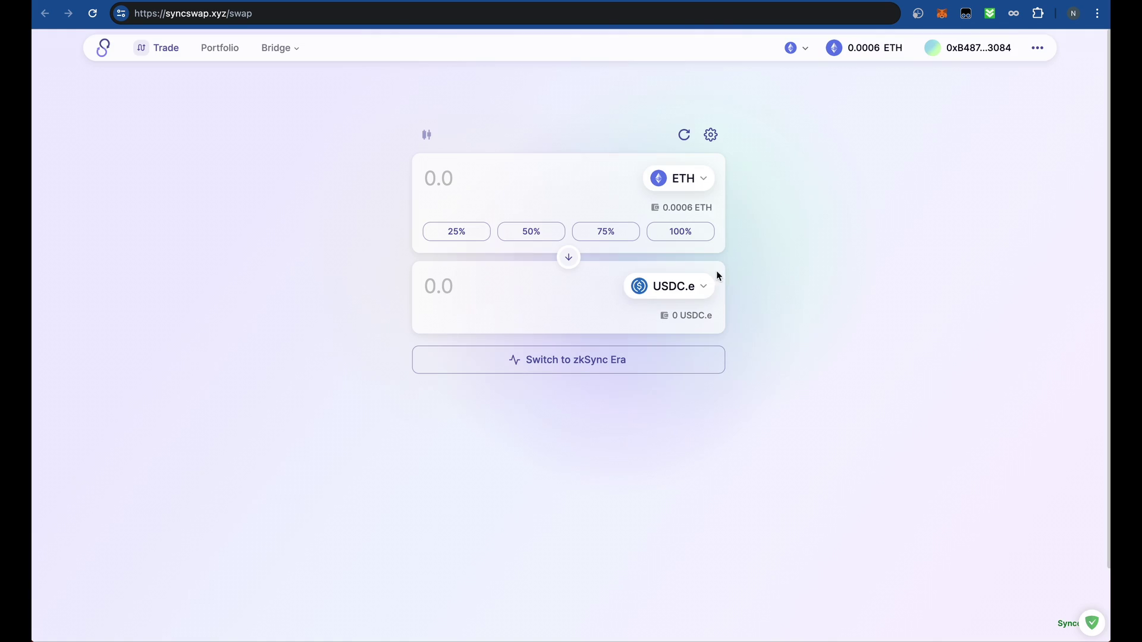
click(942, 14)
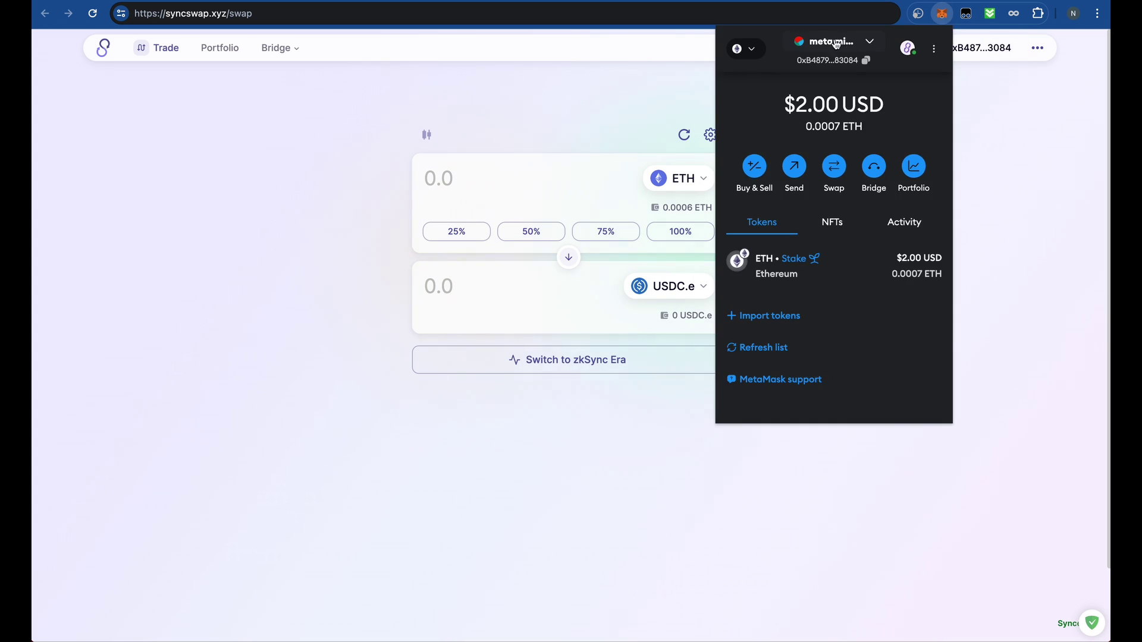
click(974, 189)
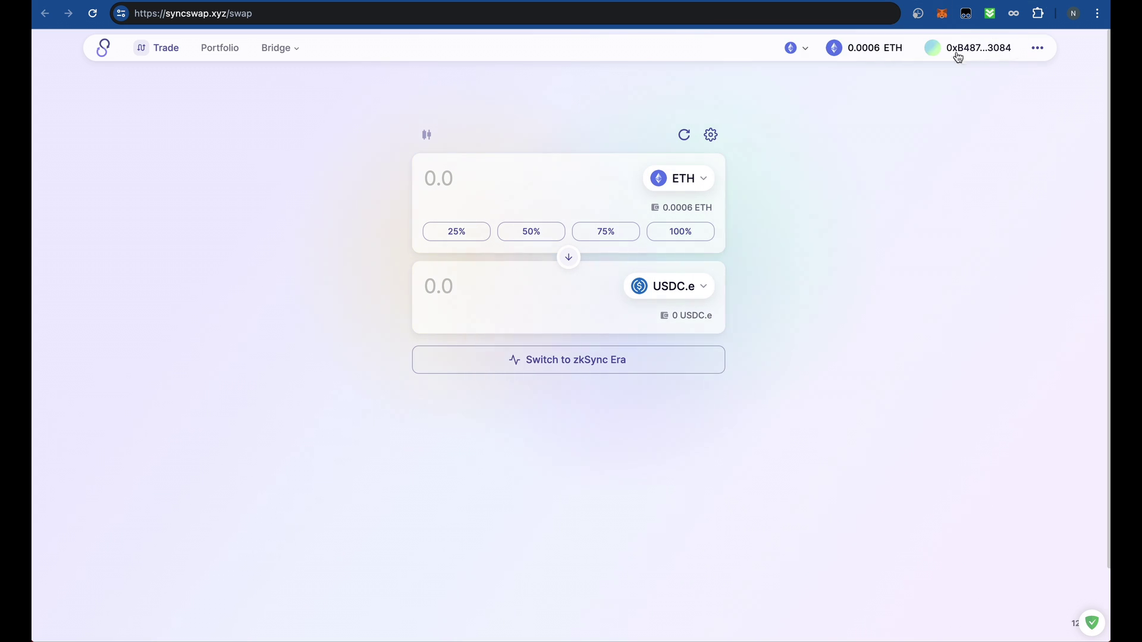
- Select Linea in SyncSwap and approve MetaMask's switch to Linea Mainnet
click(800, 50)
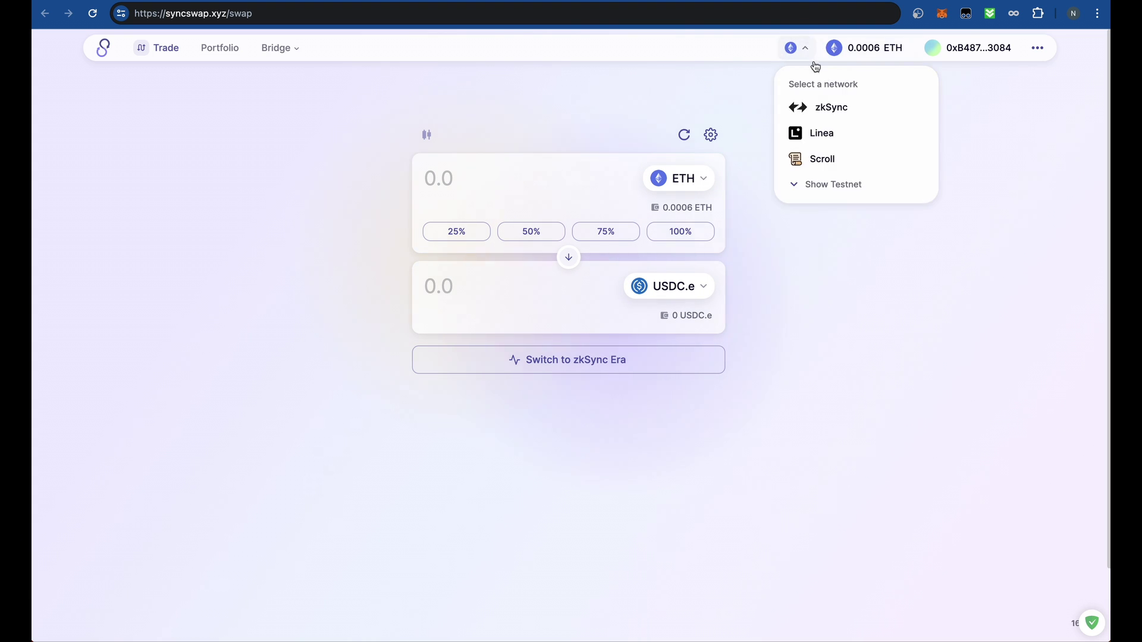
click(827, 133)
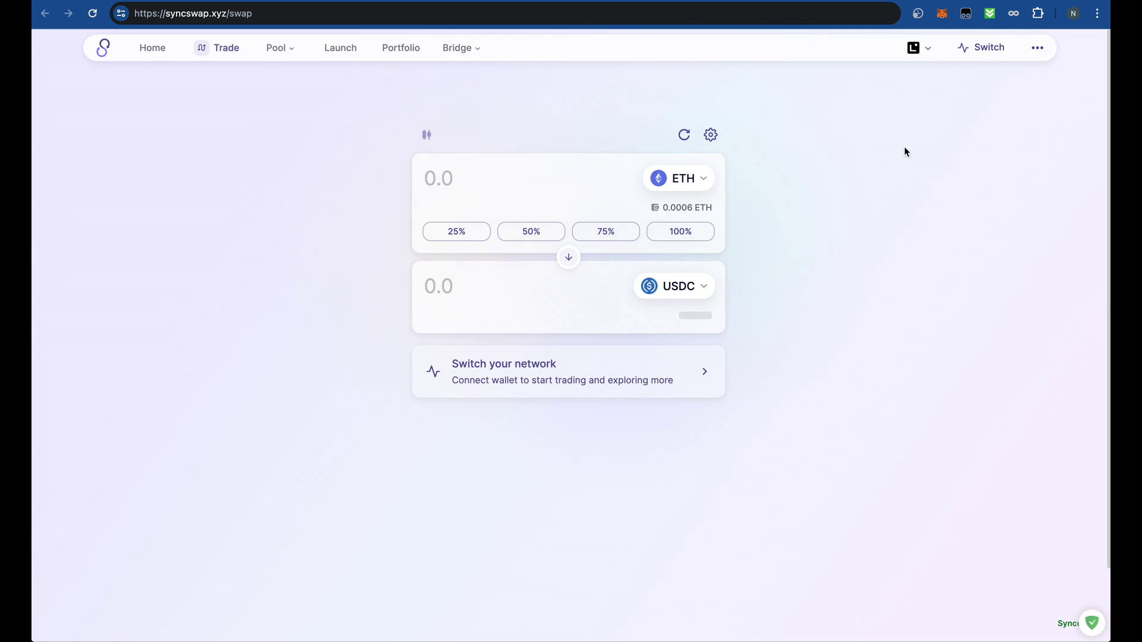
click(978, 57)
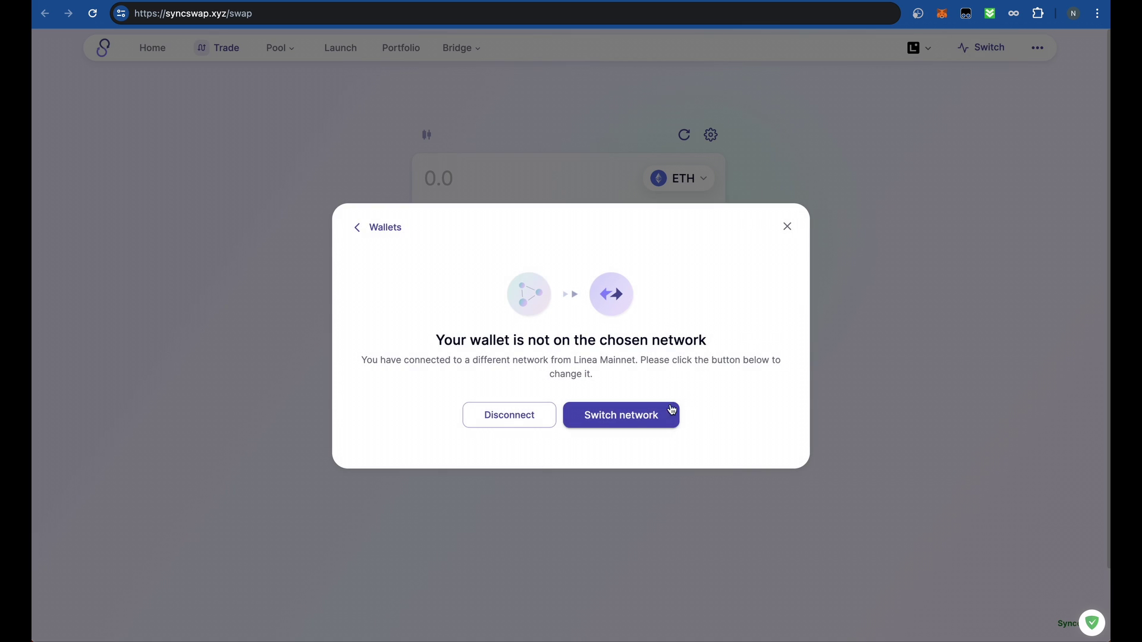
click(669, 412)
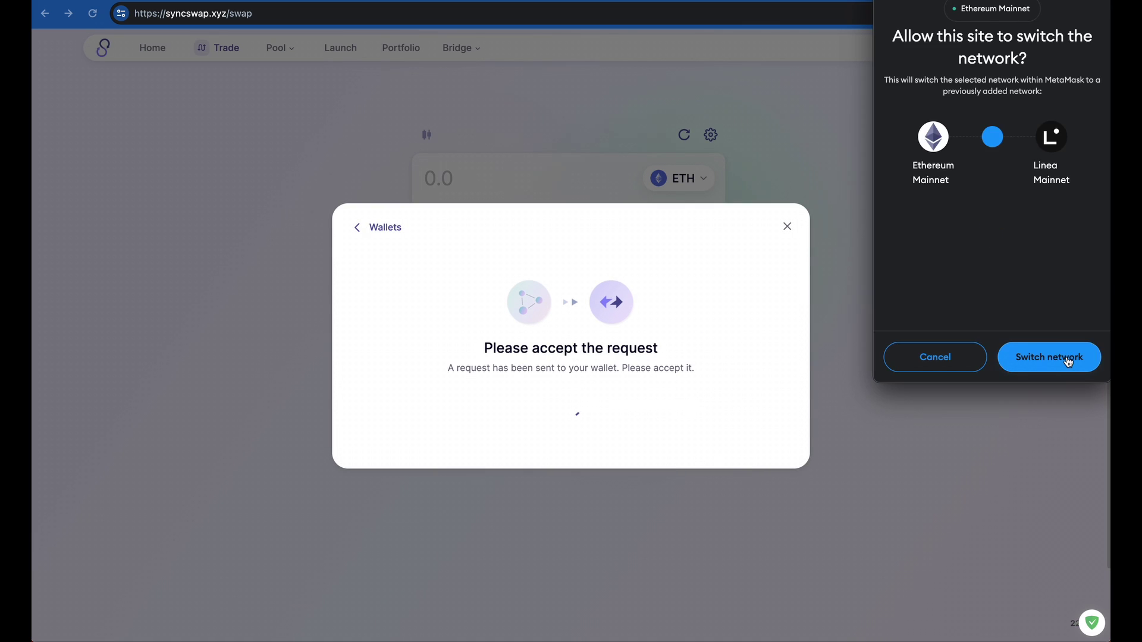
click(1066, 357)
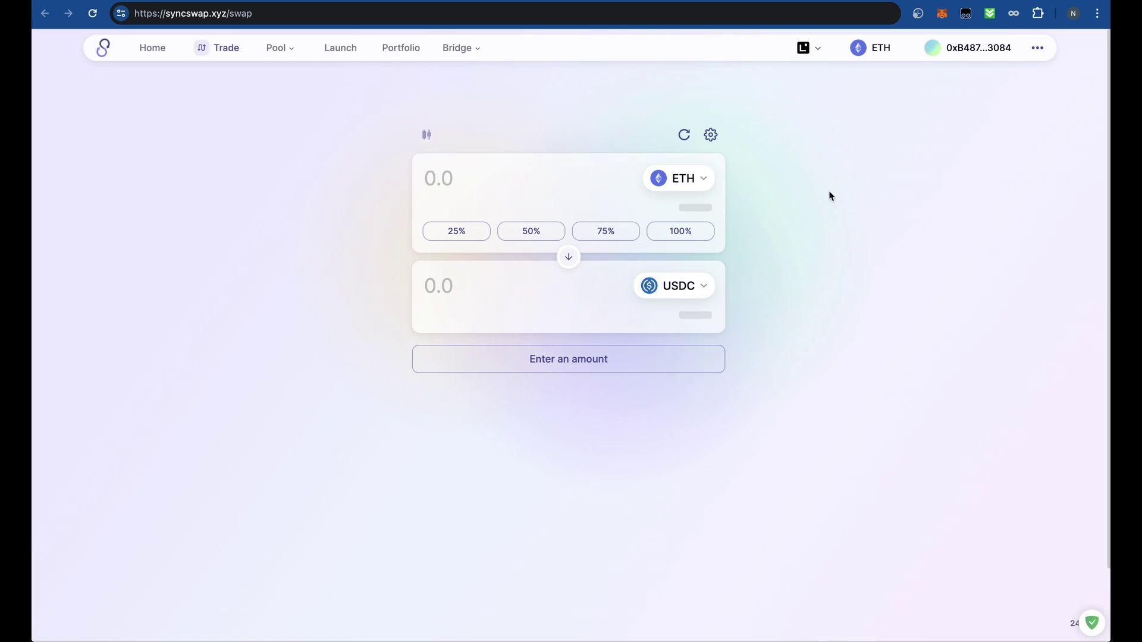
- Sell 100% of the USDT balance (33.20485) and receive ETH, quoted at 0.0109888578
click(693, 178)
click(570, 192)
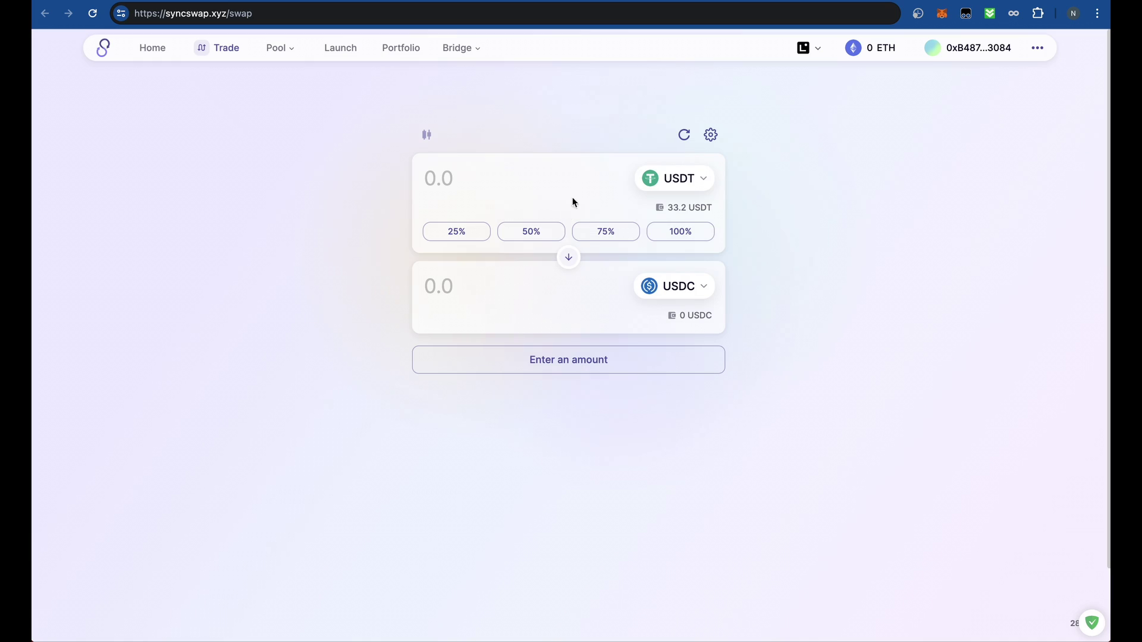
click(684, 234)
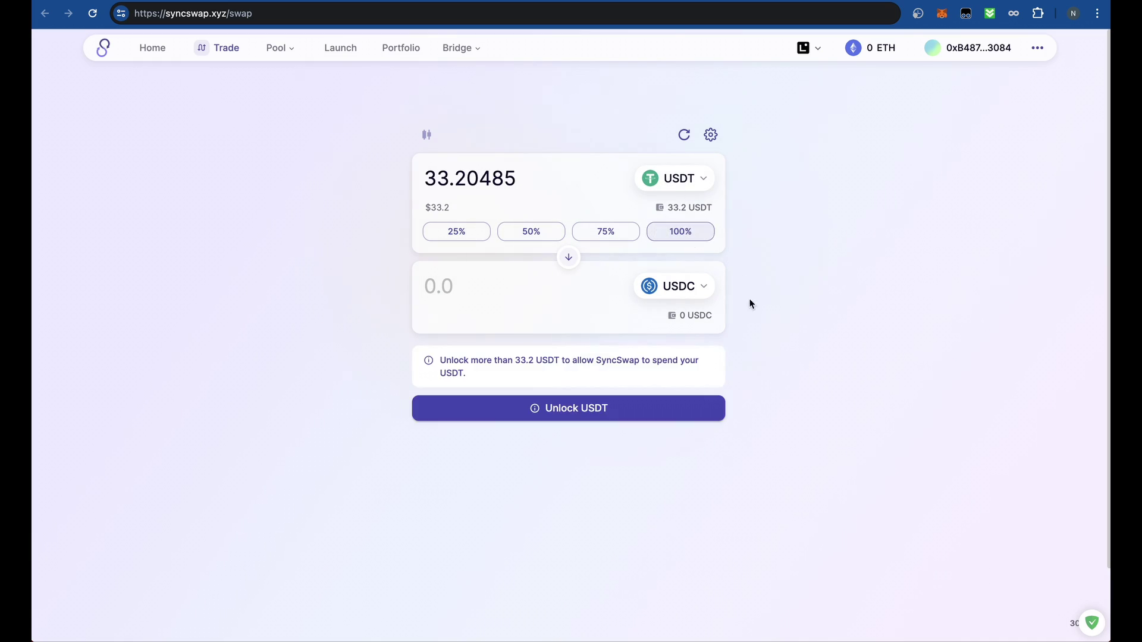
click(700, 288)
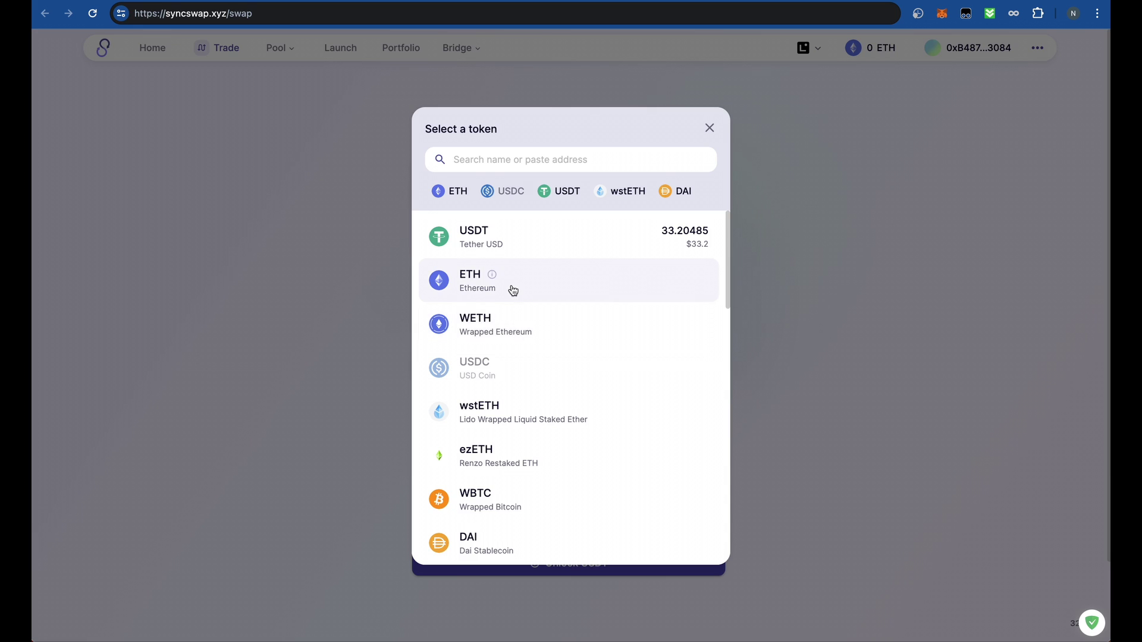
click(513, 291)
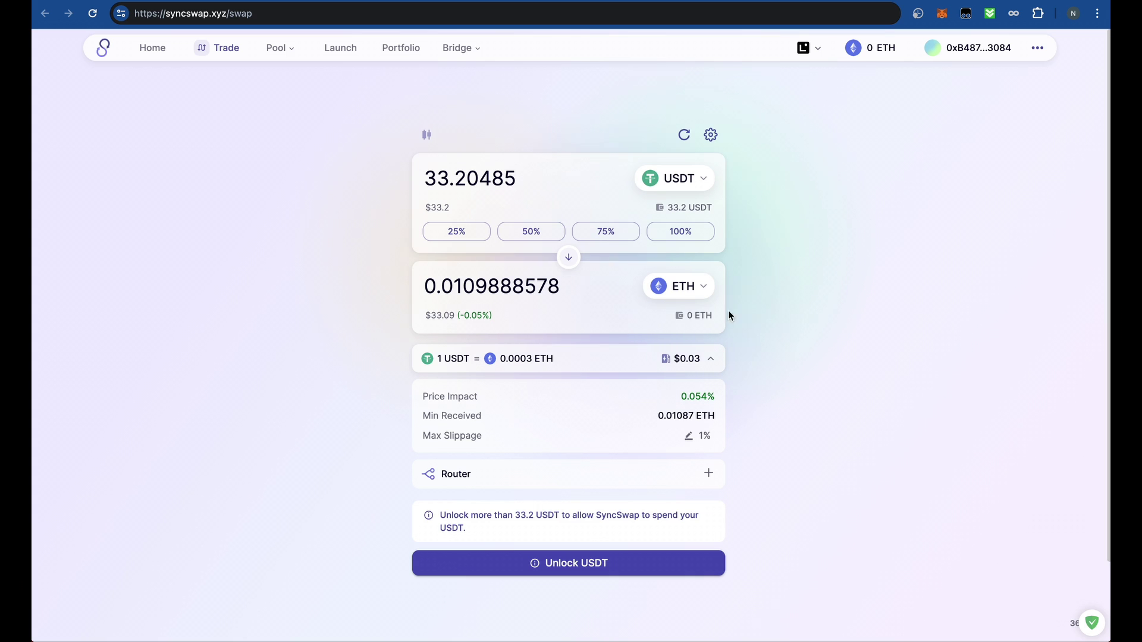
- Set Max Slippage to 0.5% in the swap settings and return to the swap form
click(688, 436)
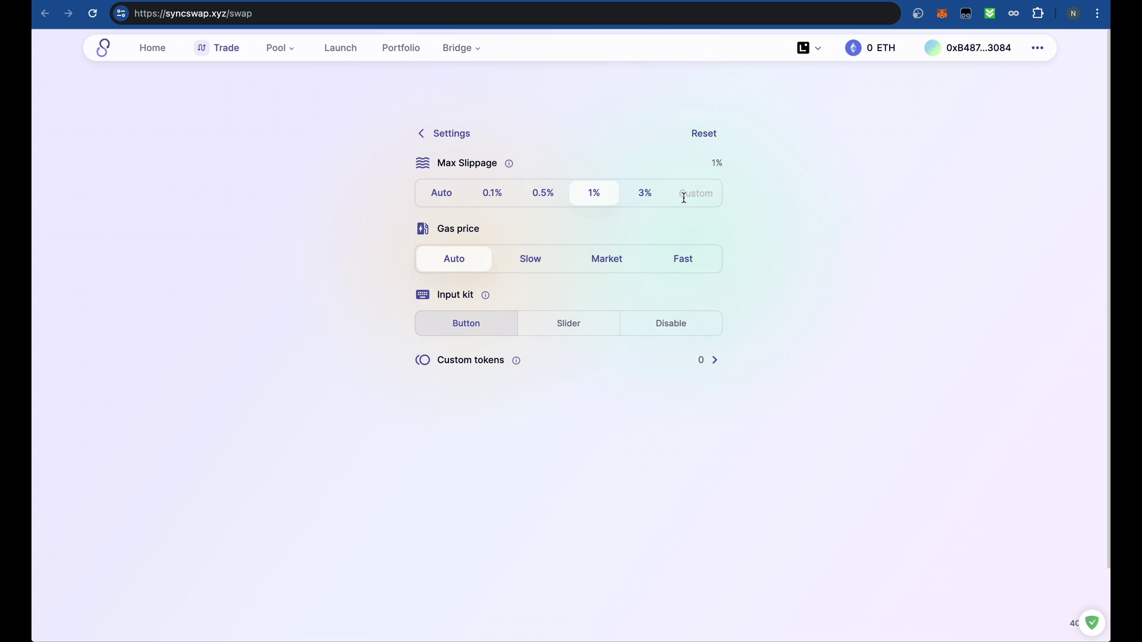
click(552, 195)
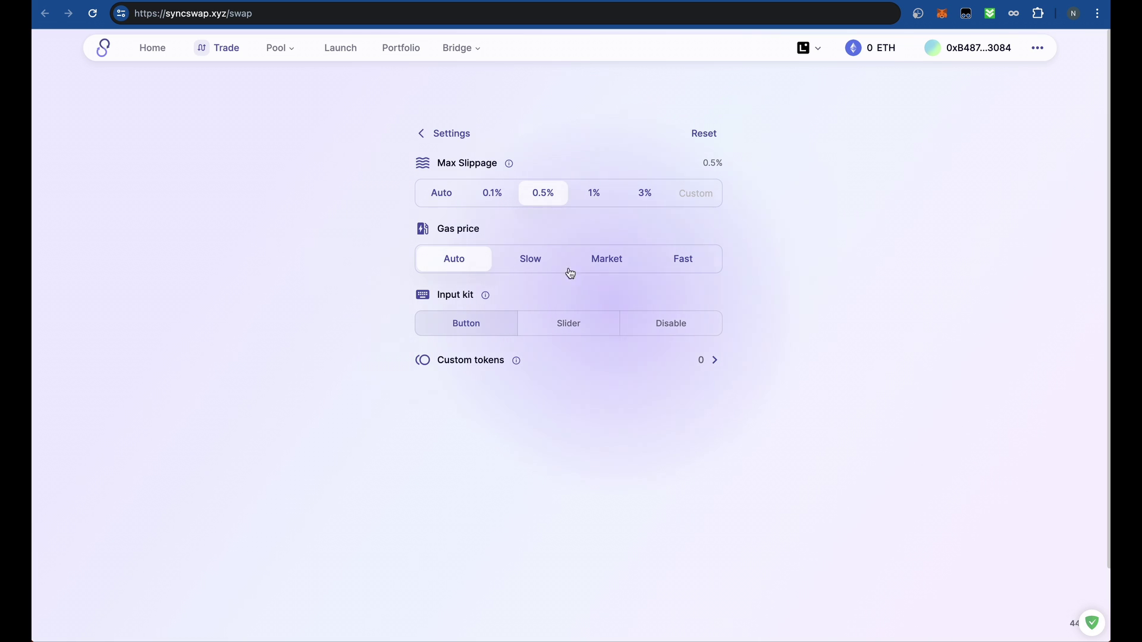
click(421, 133)
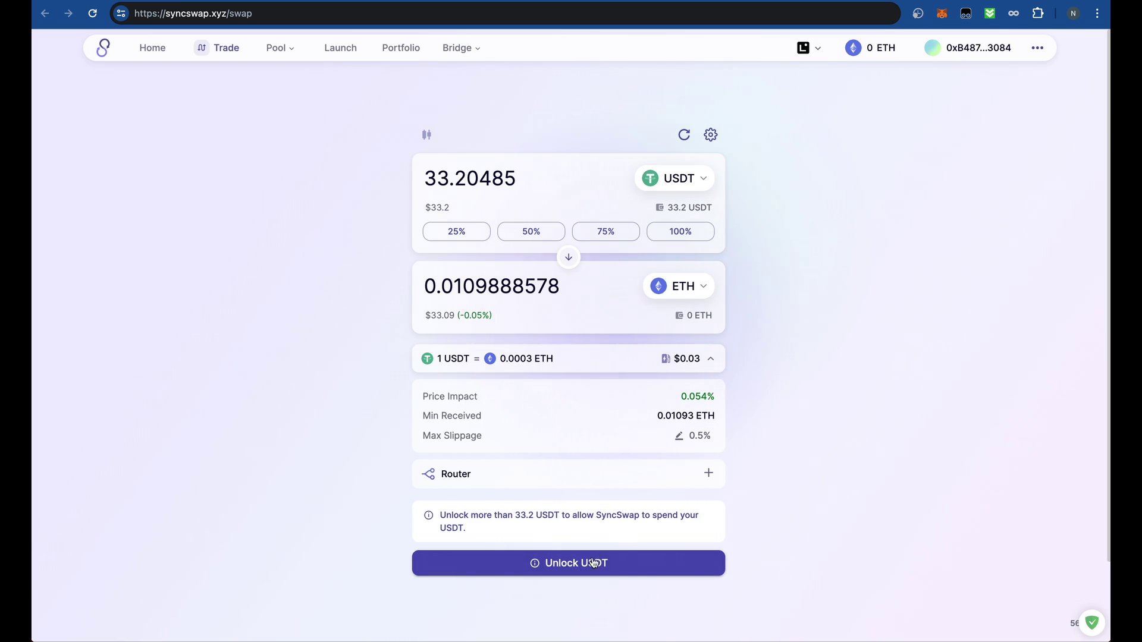
- Sign the USDT unlock permit in MetaMask, then submit the 33.2 USDT-to-ETH swap
click(598, 563)
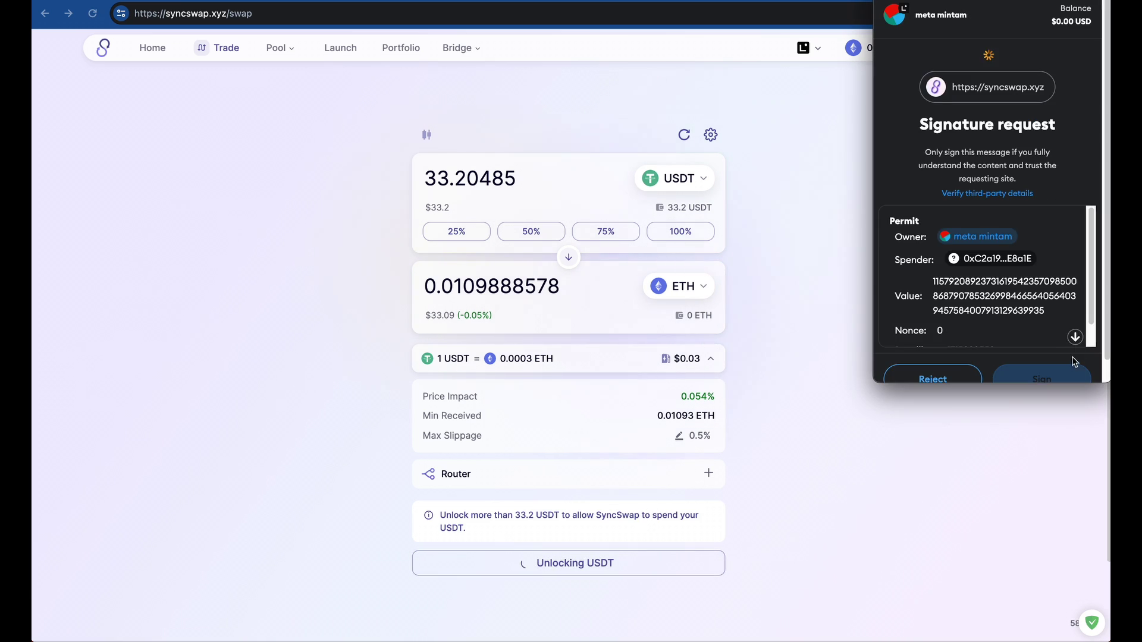
scroll(1023, 286, down, 3)
click(1041, 363)
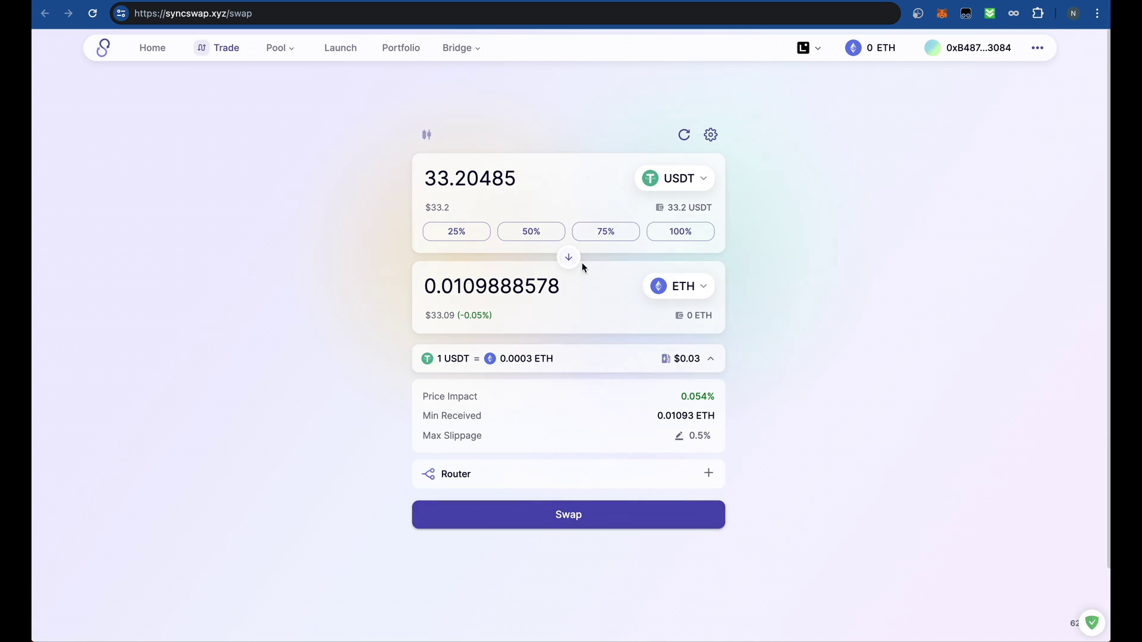
click(624, 514)
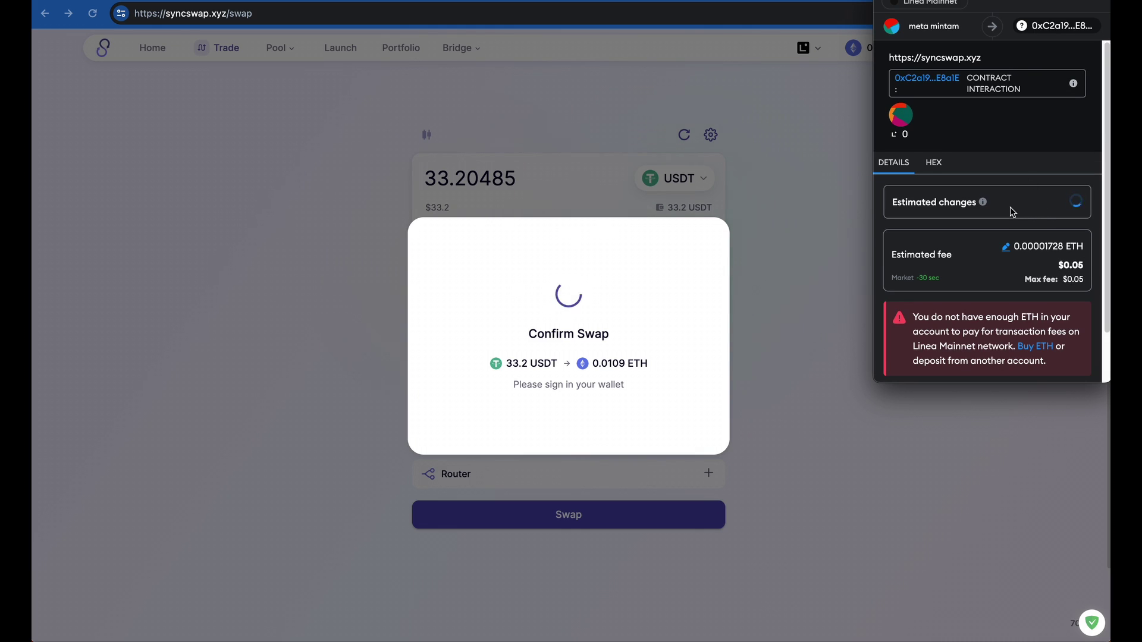
- Review the estimated changes and $0.05 fee, then confirm the 33.20485 USDT-to-ETH swap
scroll(1012, 211, down, 1)
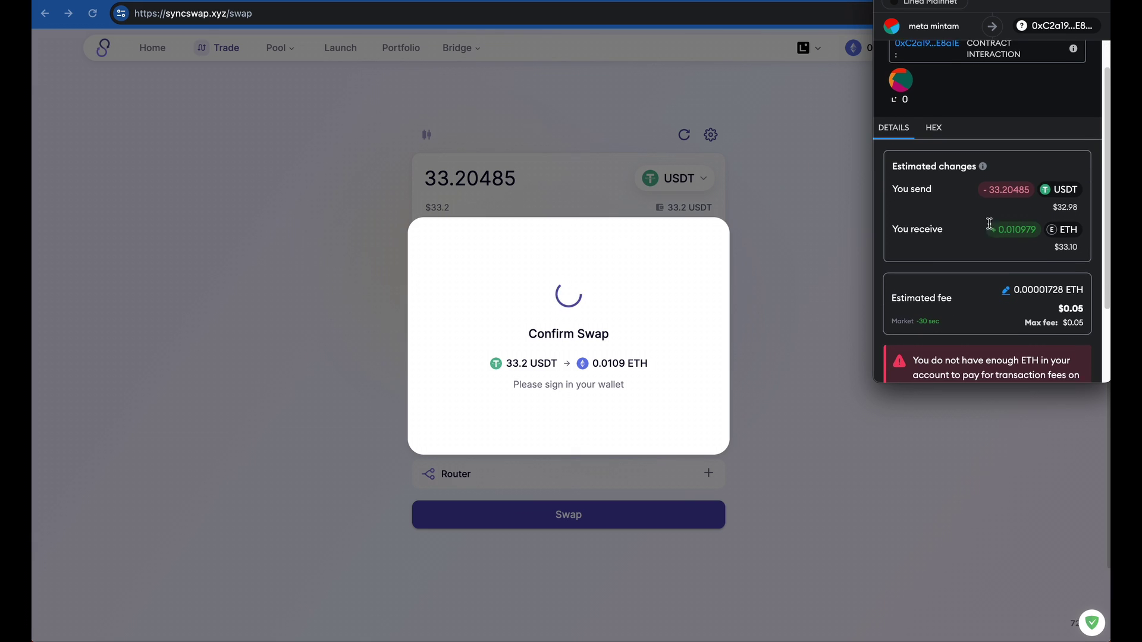
click(1048, 274)
drag(1047, 274, 1084, 301)
click(1043, 280)
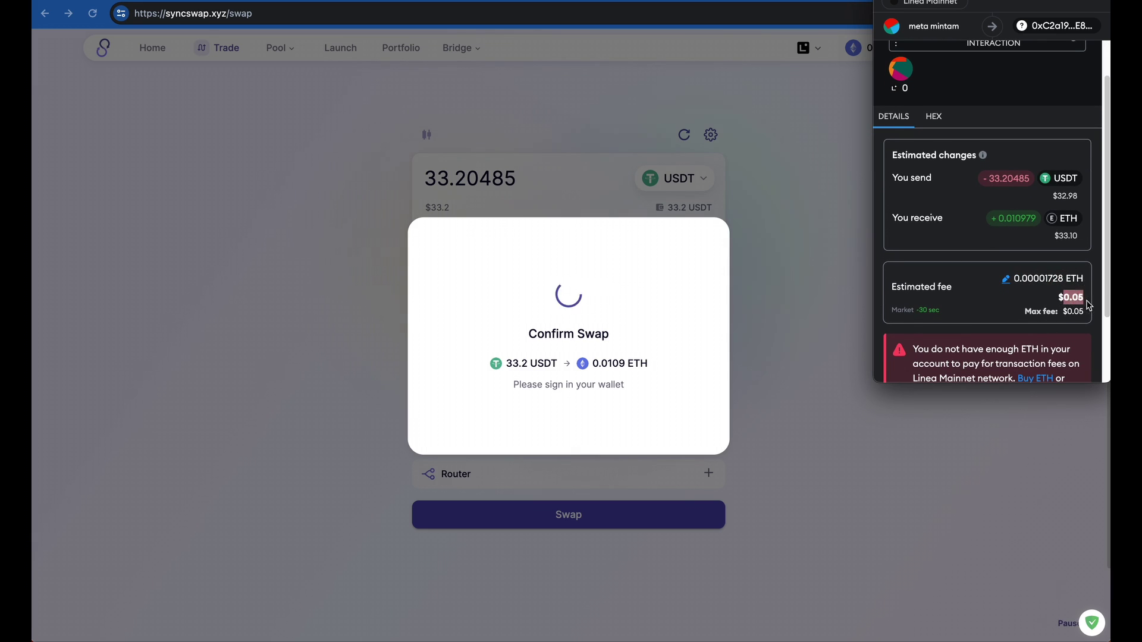
click(1073, 302)
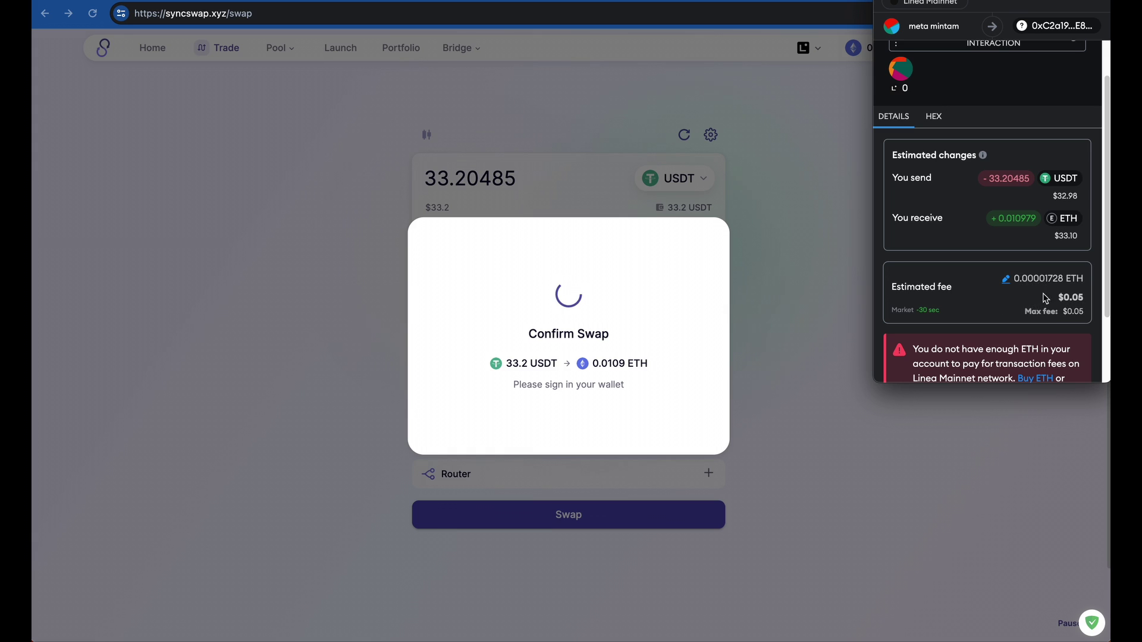
scroll(1040, 248, up, 1)
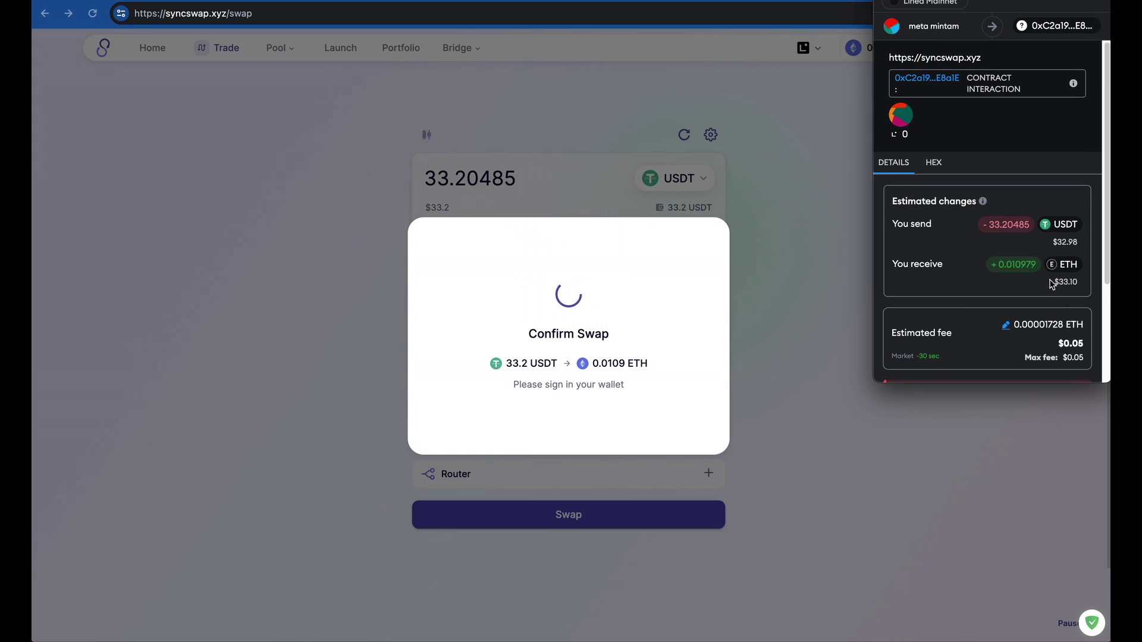
scroll(1041, 291, down, 3)
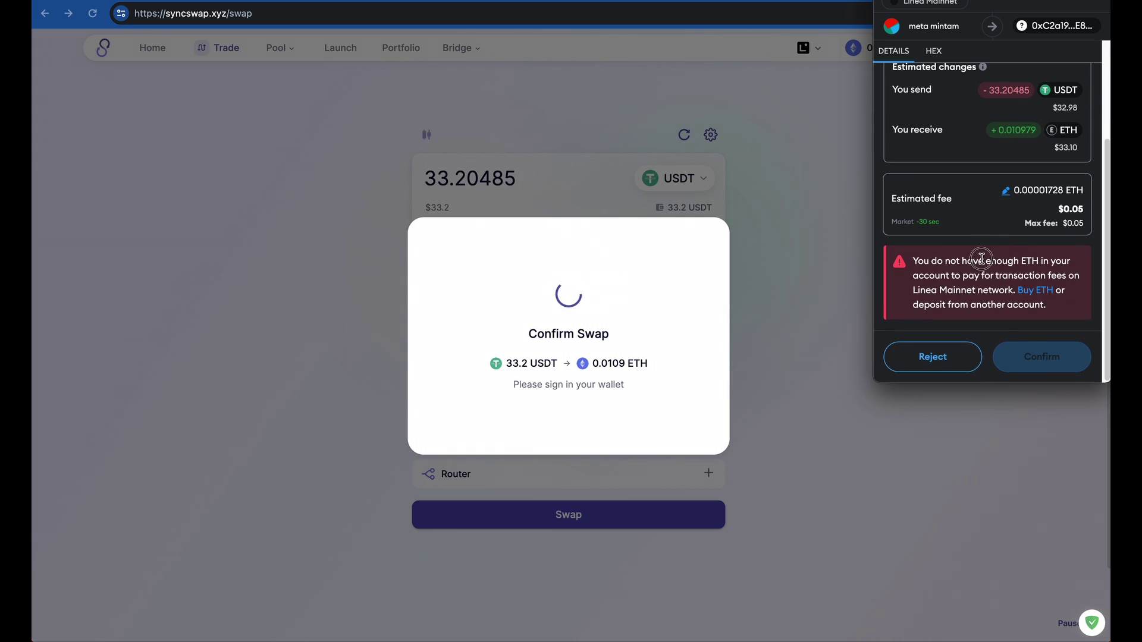
scroll(981, 259, up, 1)
scroll(981, 259, up, 1)
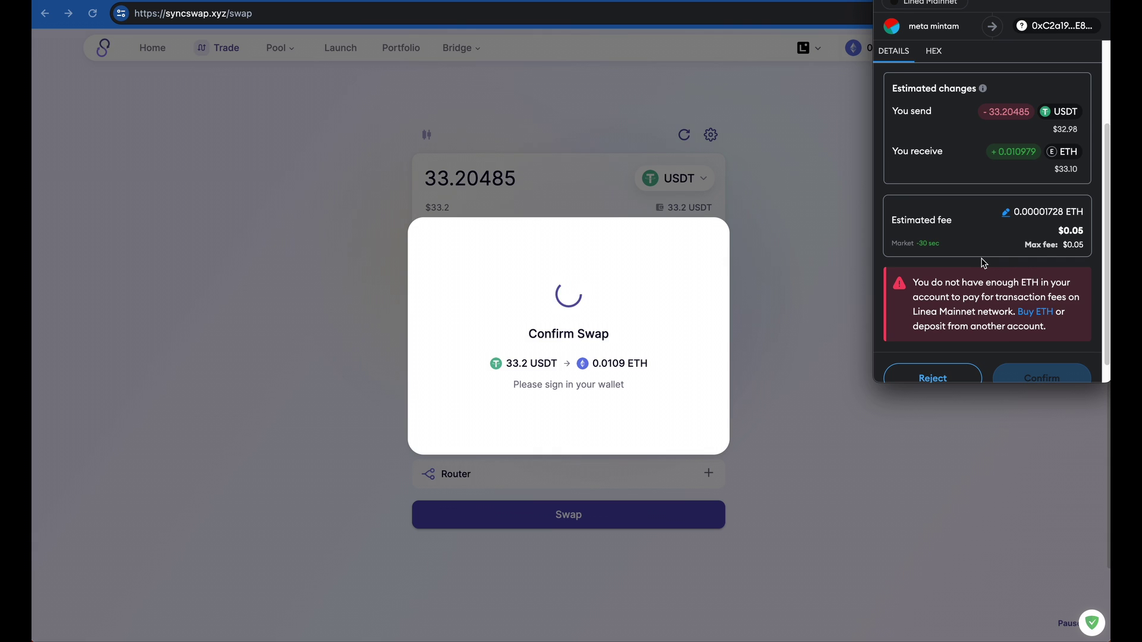
scroll(982, 262, down, 1)
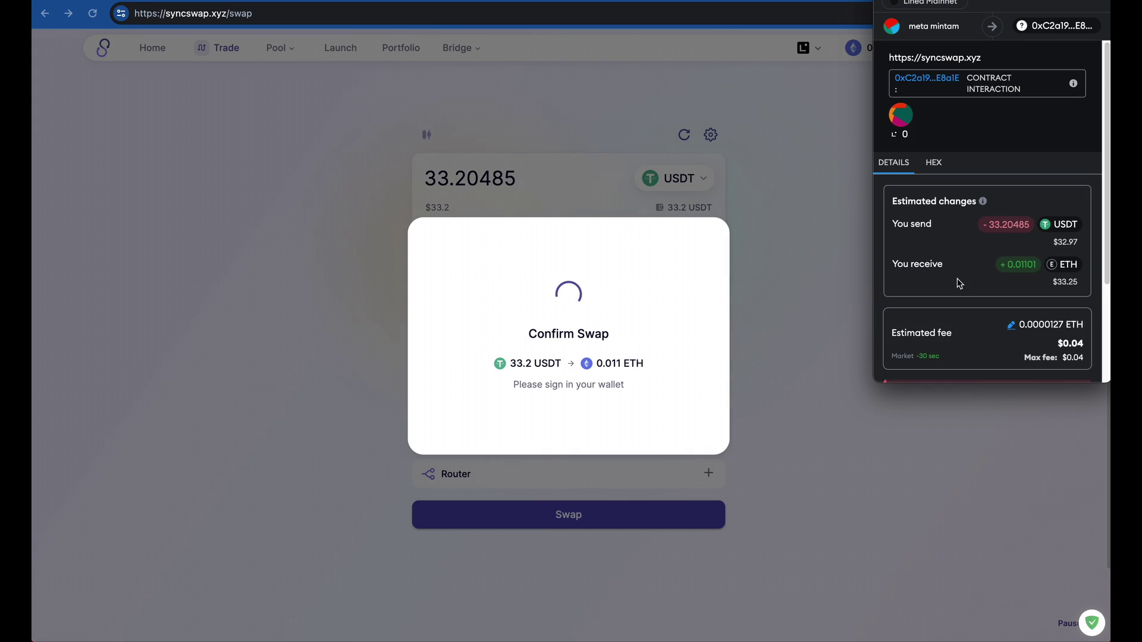
scroll(963, 274, down, 3)
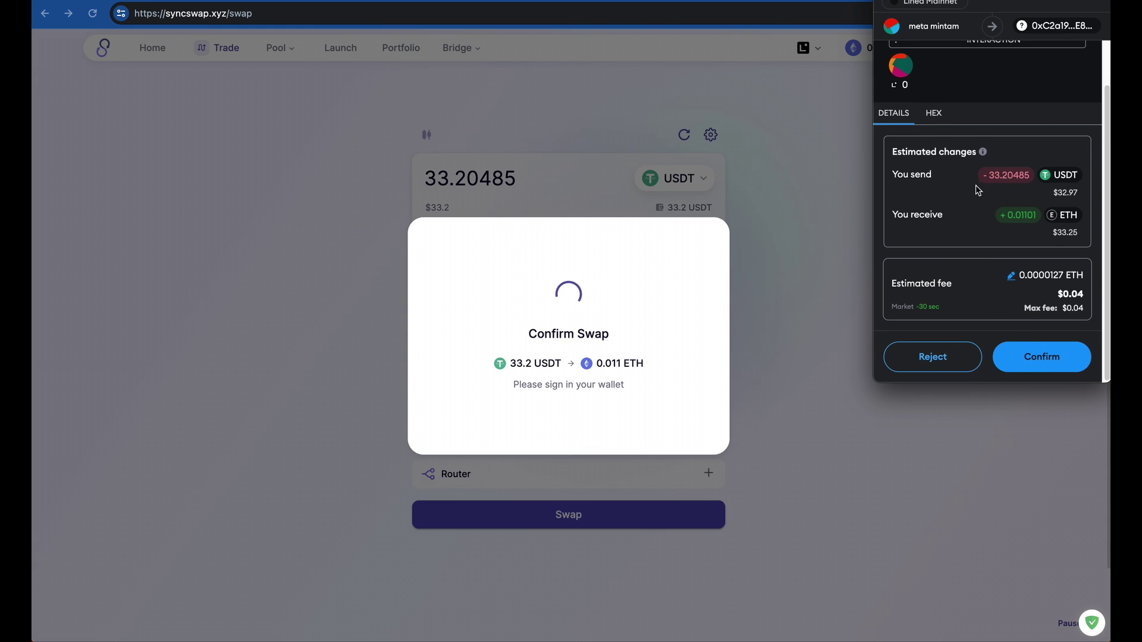
scroll(975, 185, up, 1)
scroll(976, 262, down, 1)
scroll(994, 286, up, 1)
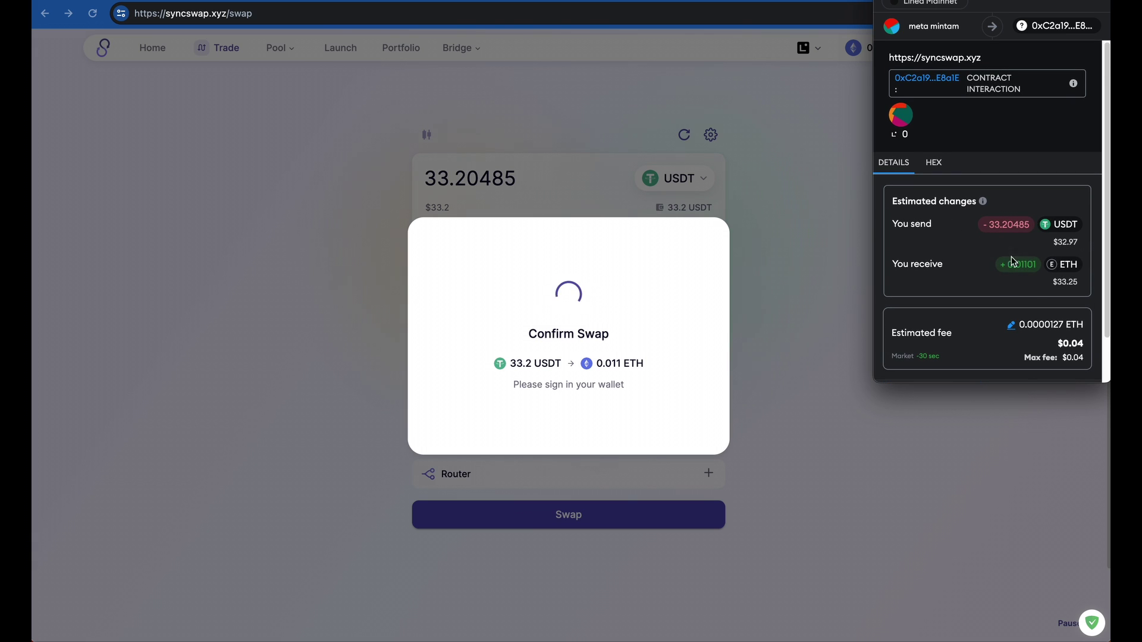
scroll(948, 244, down, 1)
scroll(1022, 345, up, 1)
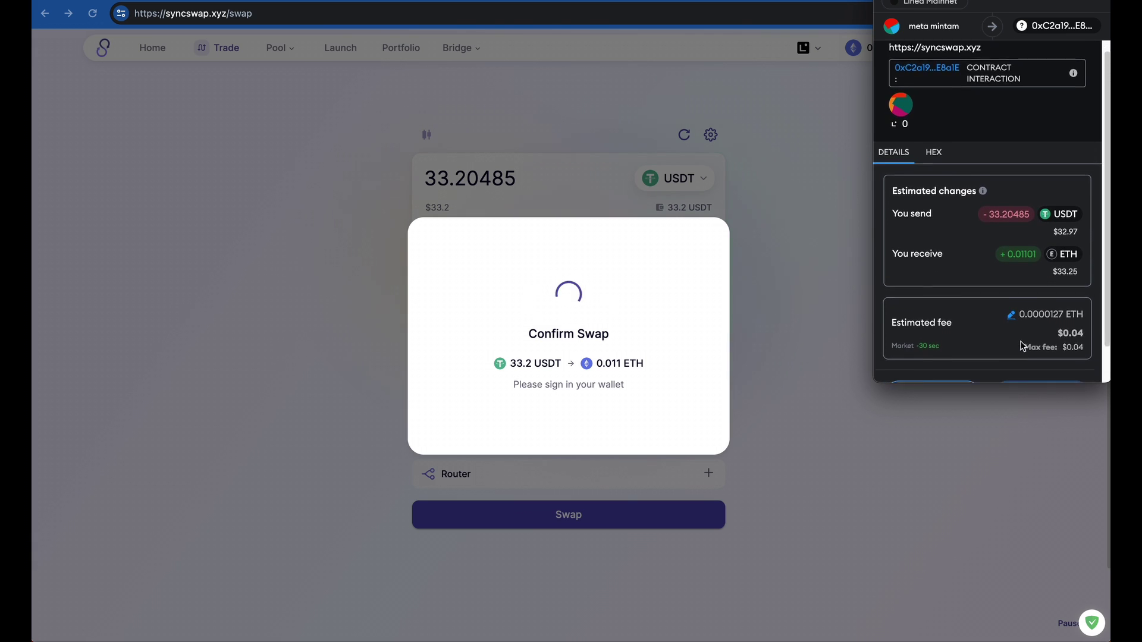
scroll(1023, 345, down, 1)
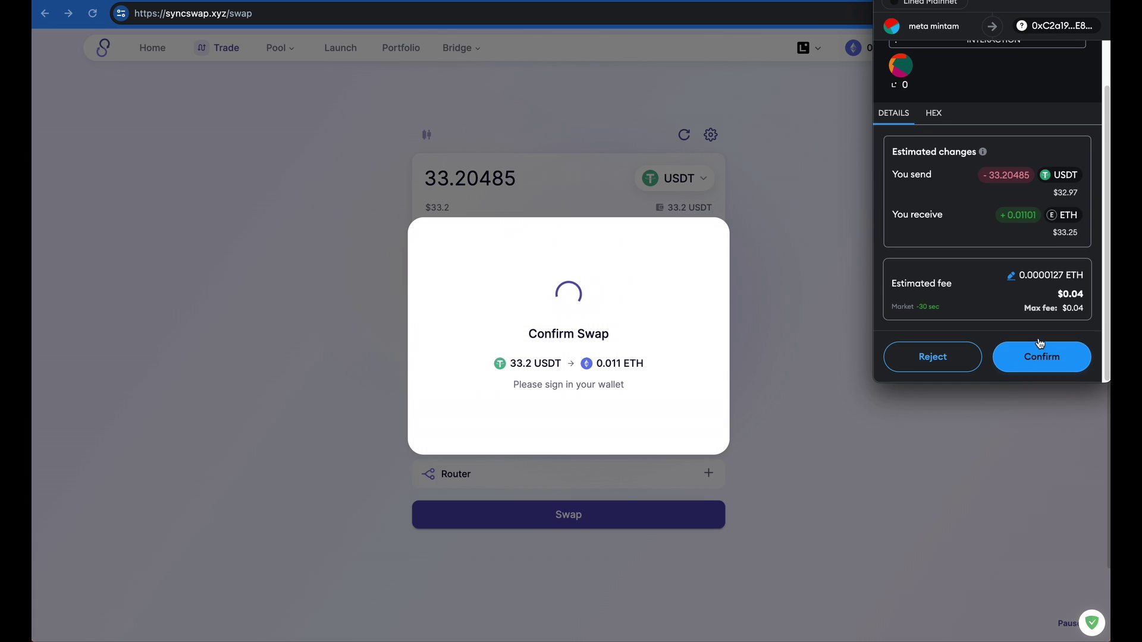
click(1048, 364)
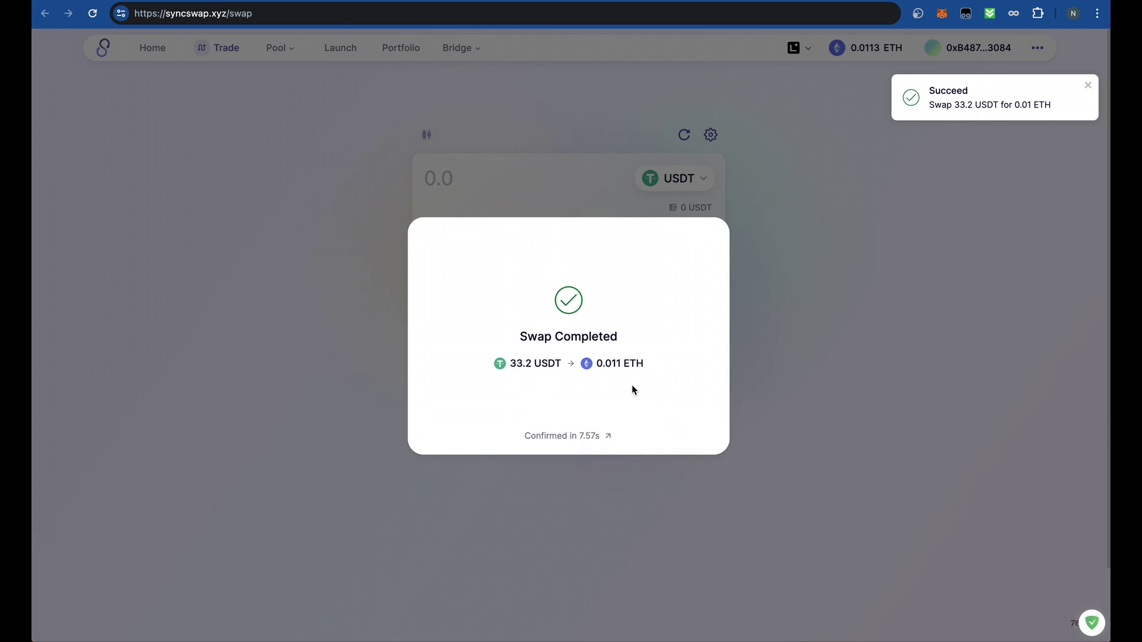
- Dismiss the Swap Completed dialog and verify MetaMask lists 0.0113 ETH and 0 USDT
click(844, 232)
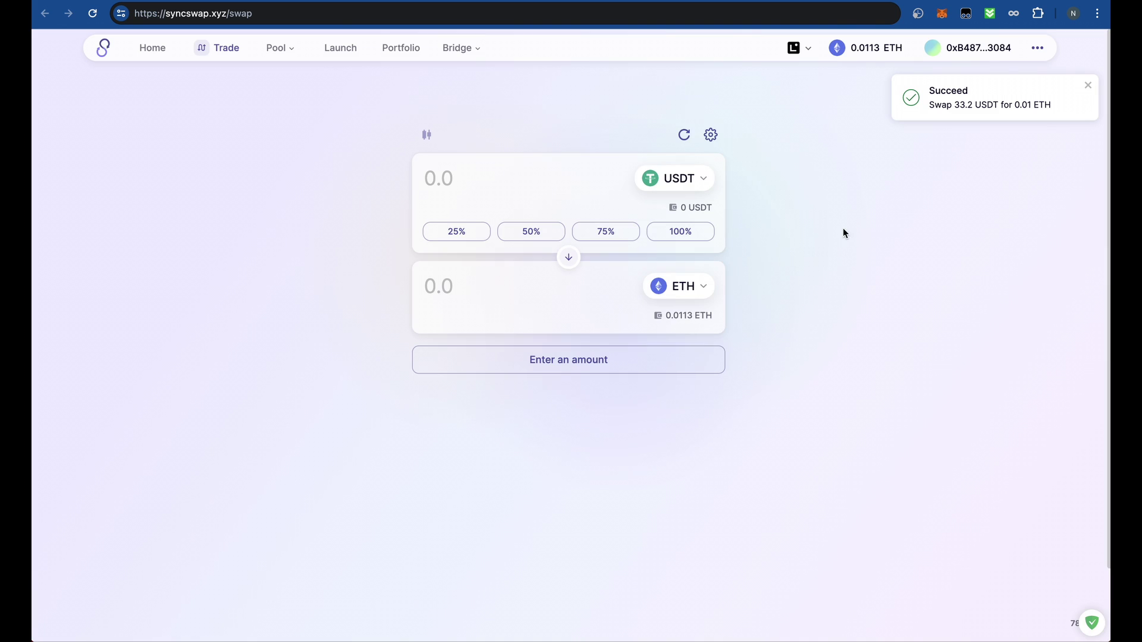
click(942, 16)
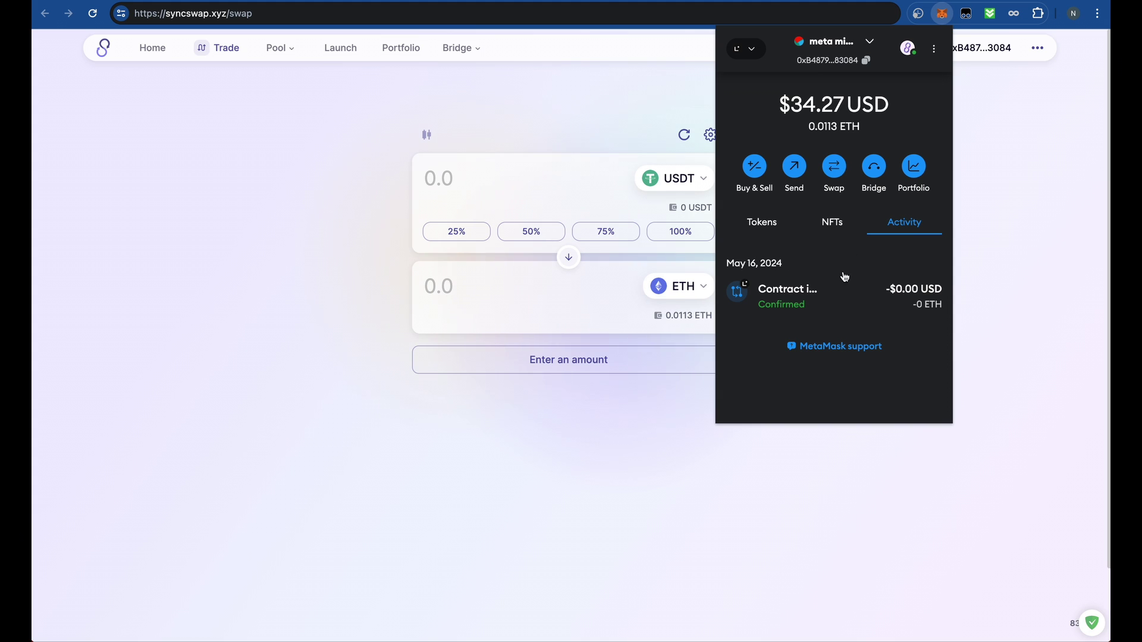
click(762, 222)
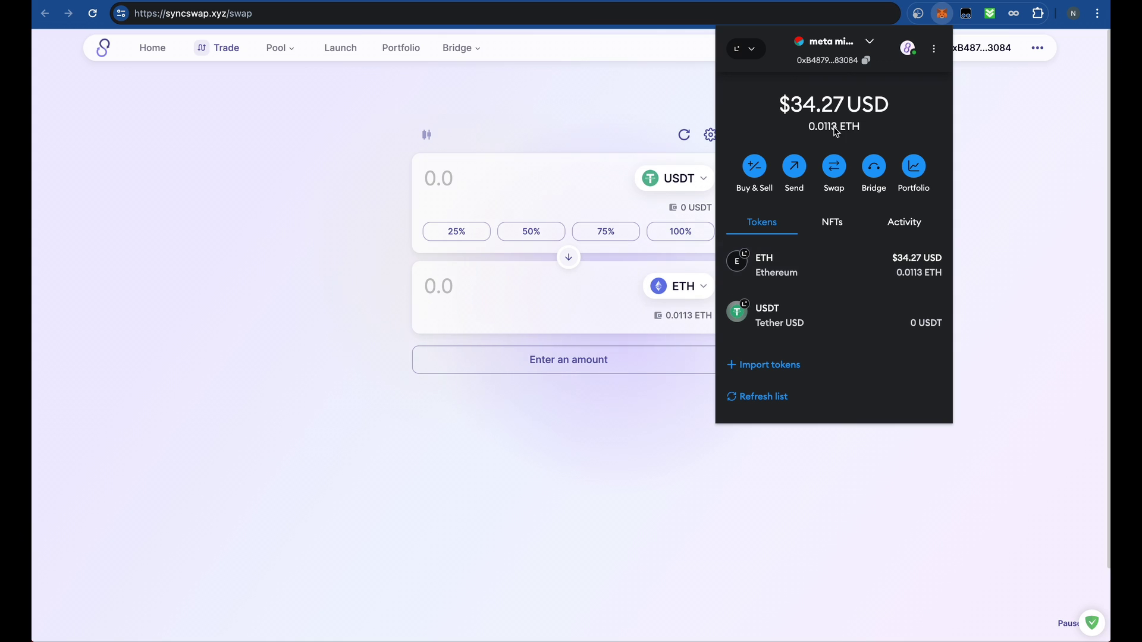
click(751, 49)
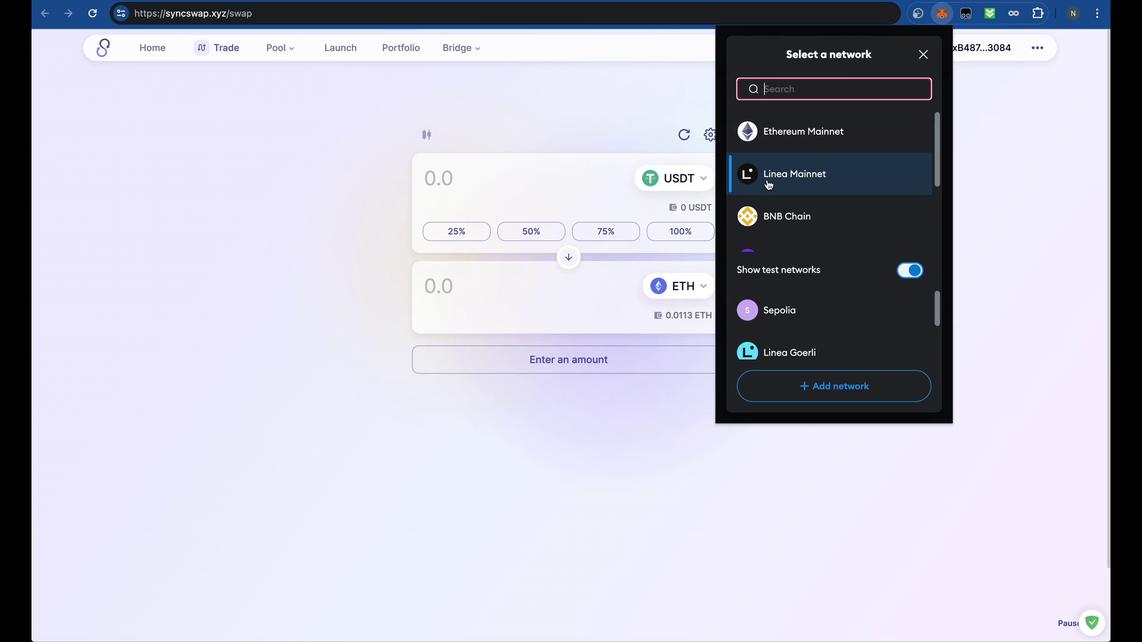